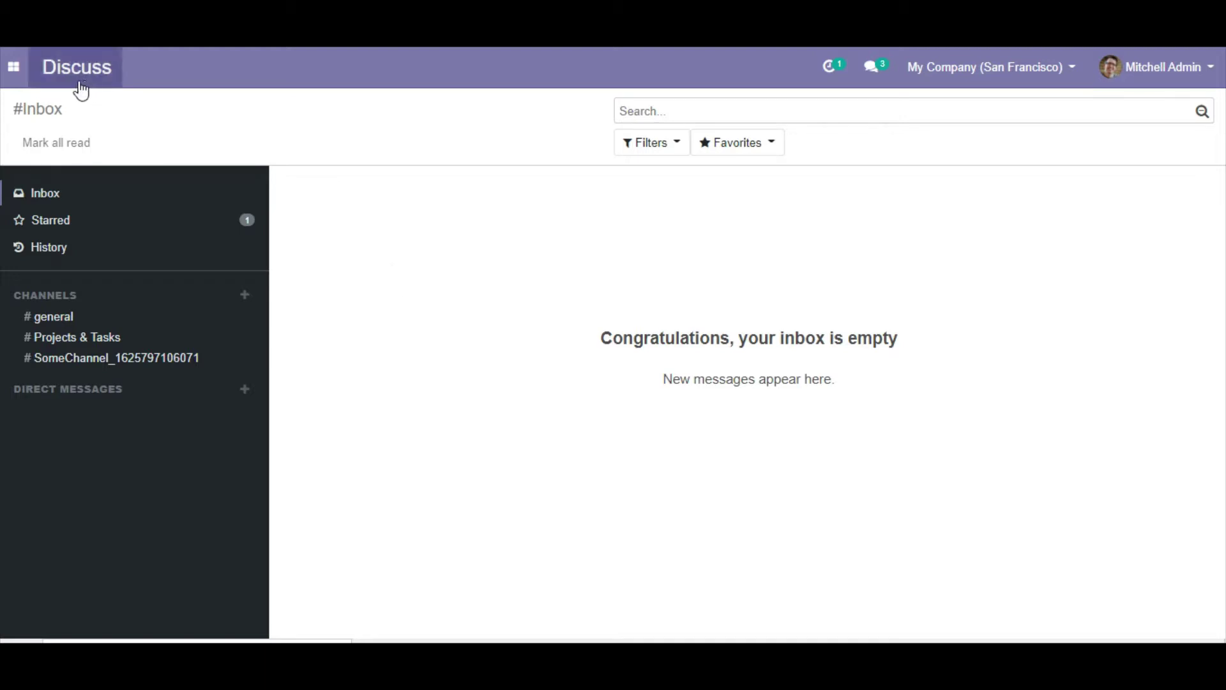
Open the Sales app and view the Ready Mat order that has the Sales Order status.
{"action": "left_click", "coordinate": [14, 66]}
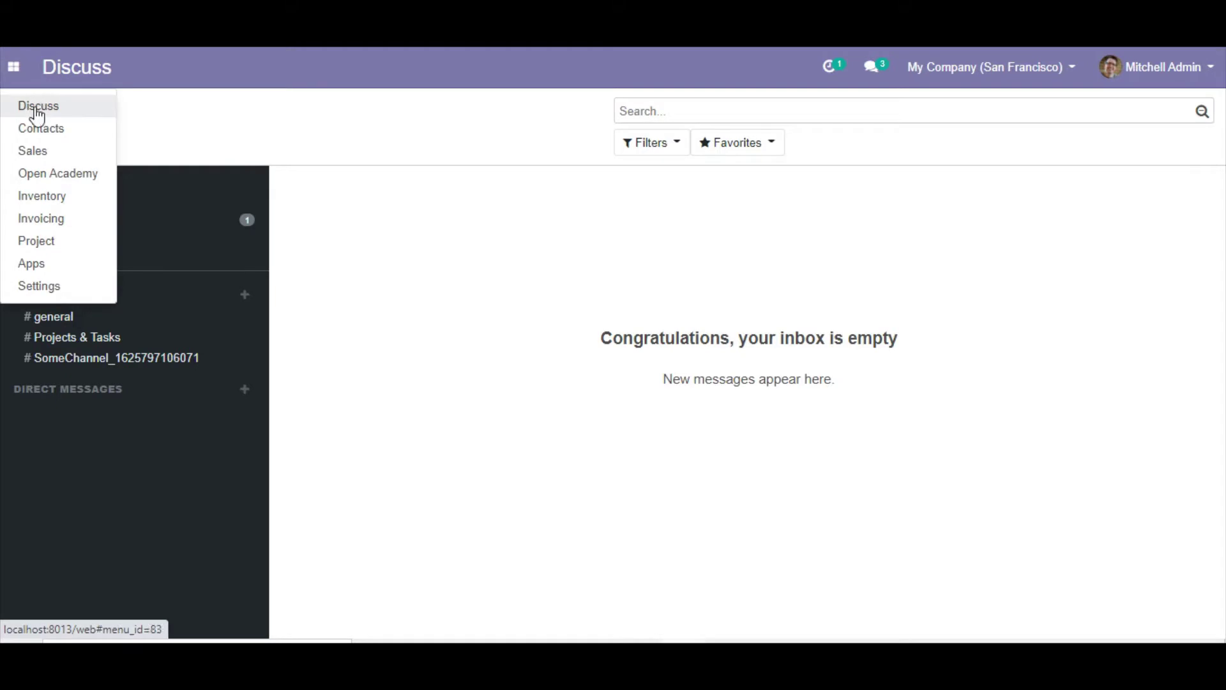
{"action": "left_click", "coordinate": [35, 151]}
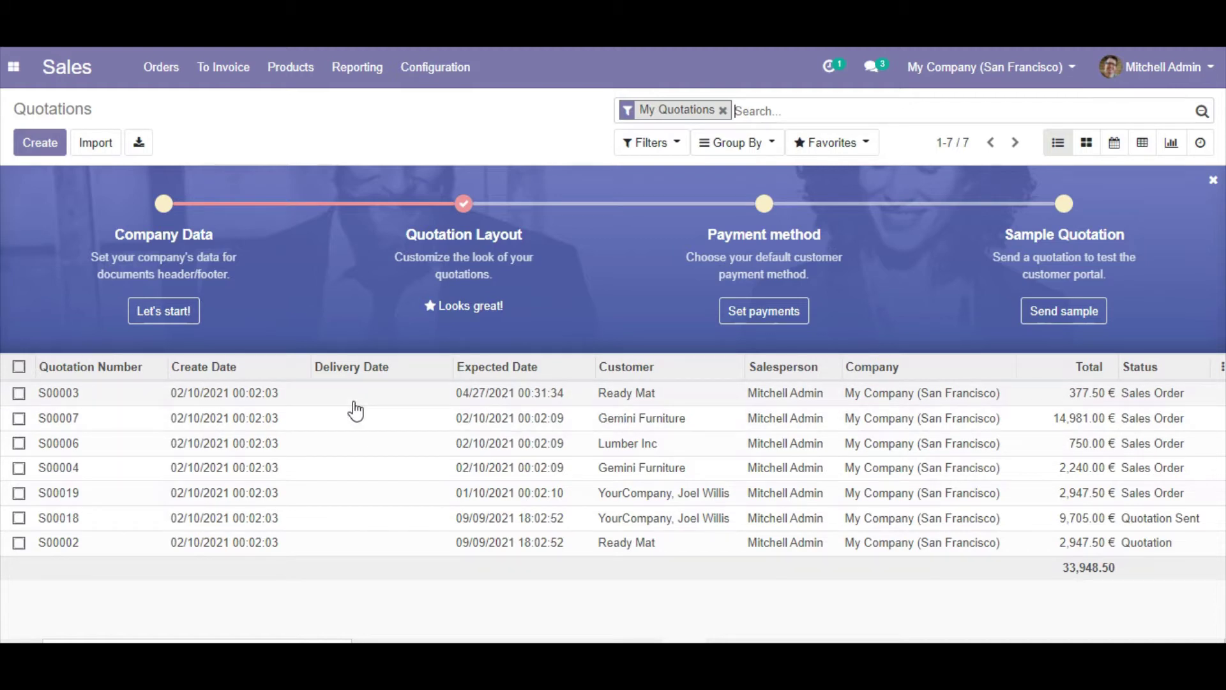
{"action": "left_click", "coordinate": [329, 400]}
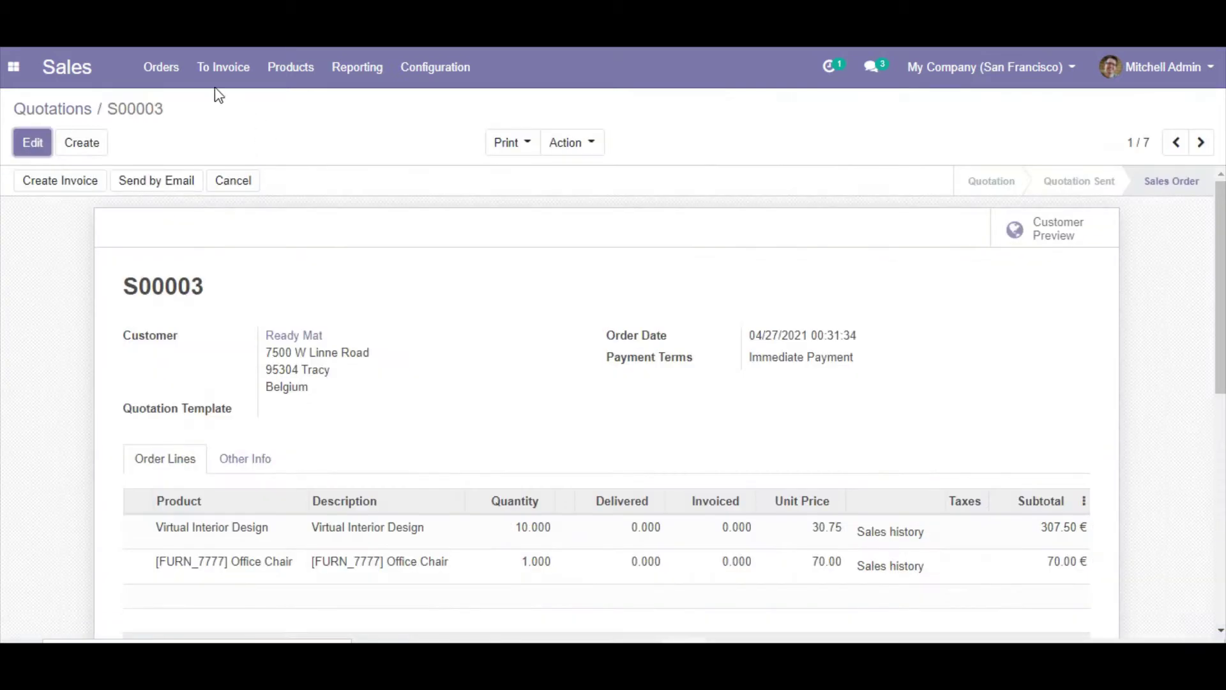
Return to the quotations list and open the Ready Mat record with the Quotation status.
{"action": "left_click", "coordinate": [159, 67]}
{"action": "left_click", "coordinate": [164, 104]}
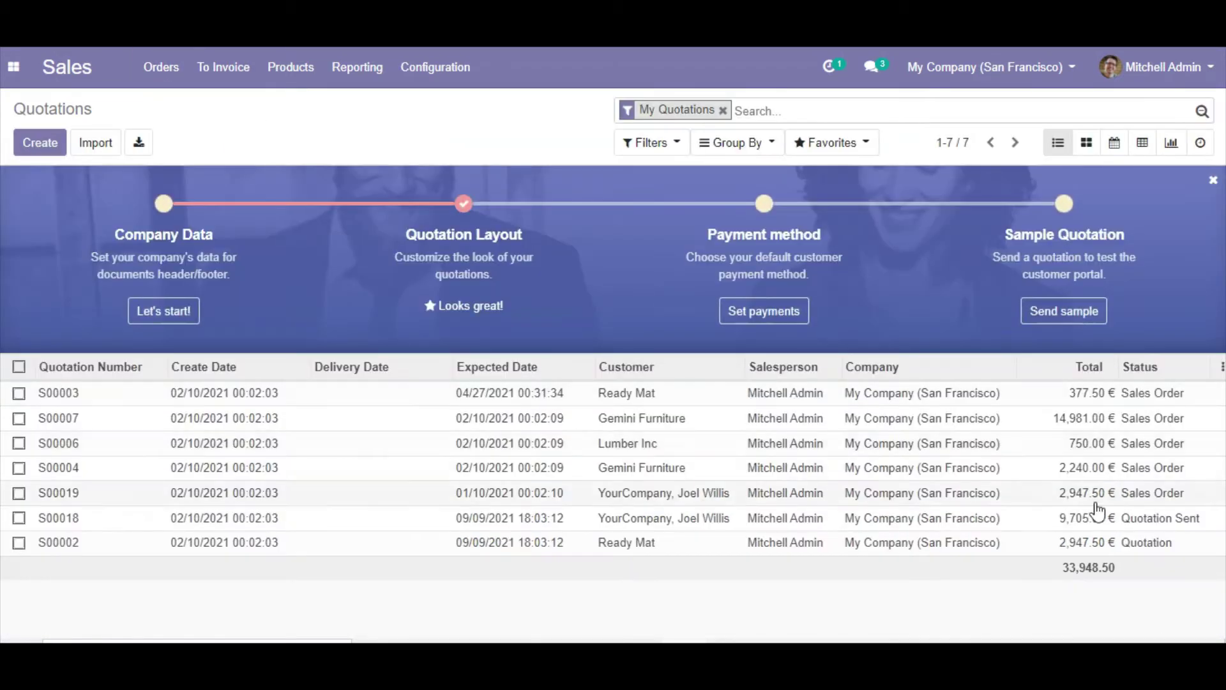
{"action": "left_click", "coordinate": [1138, 543]}
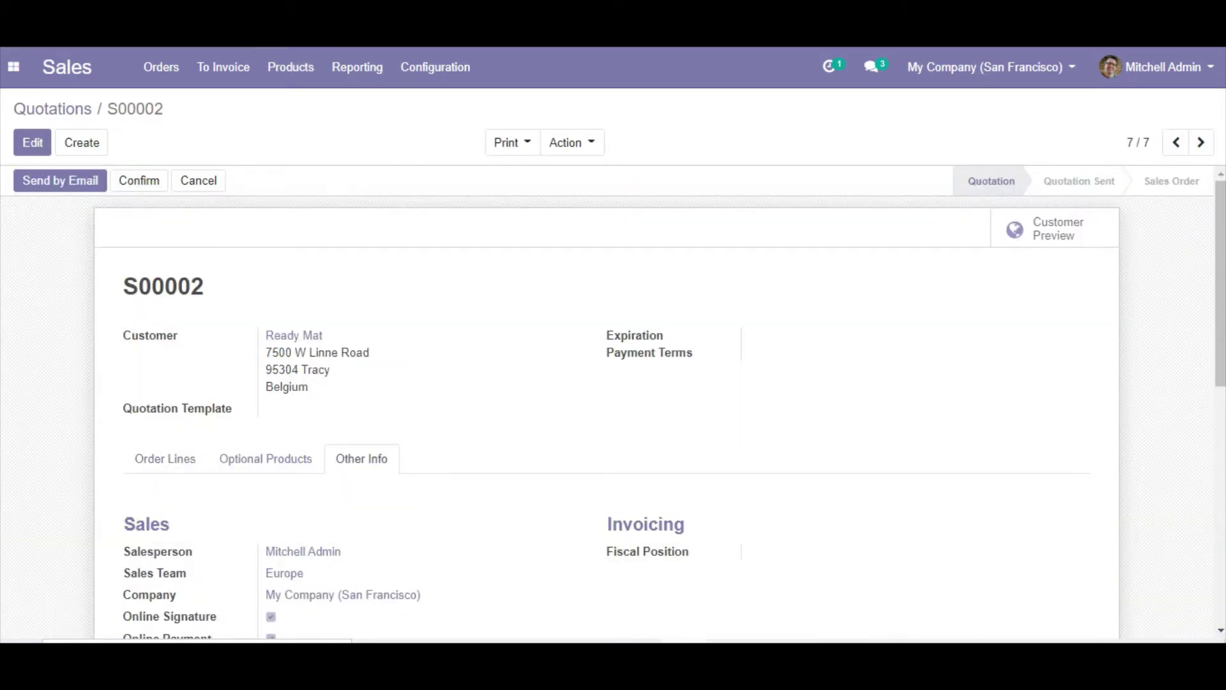
Reload the quotation page with the ?debug=1 parameter in its web address to activate developer mode.
{"action": "key", "text": "ctrl+l"}
{"action": "left_click", "coordinate": [239, 63]}
{"action": "type", "text": "?debug=1#id=2&action=321&model=sale.order&view_type=form&cids=&menu_id=200"}
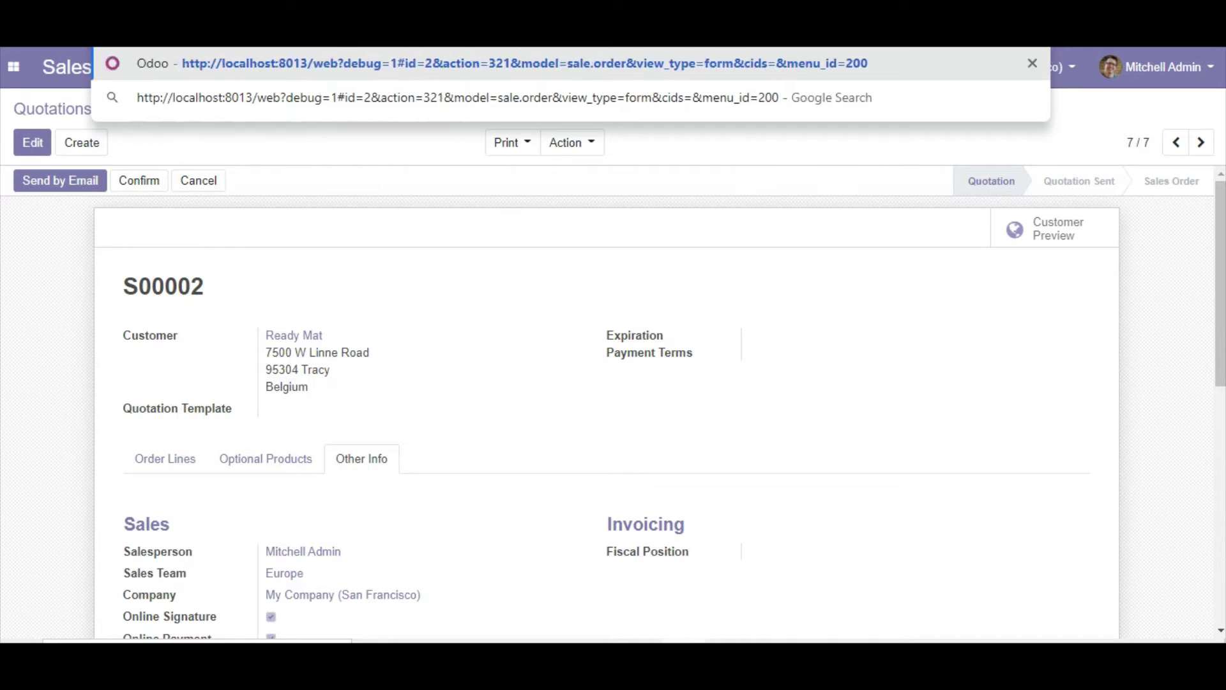
{"action": "key", "text": "Return"}
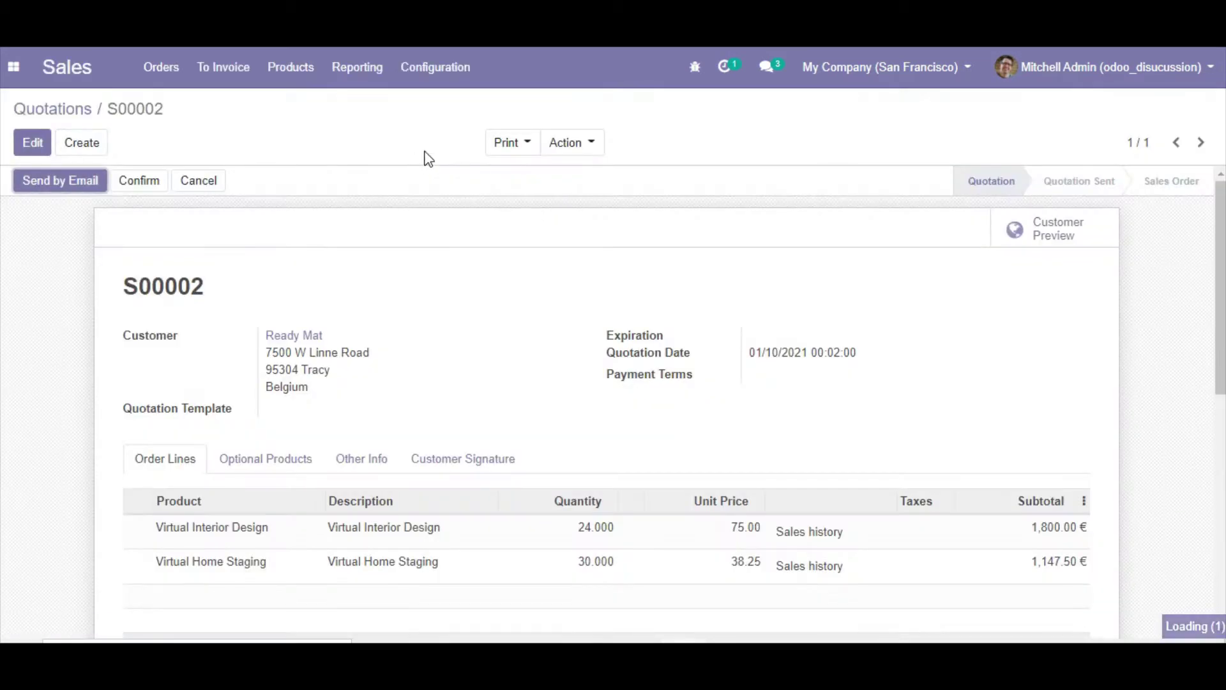
Examine the technical details of the Quotation Date and the Delivery Date field in the quotation's other information.
{"action": "mouse_move", "coordinate": [633, 362]}
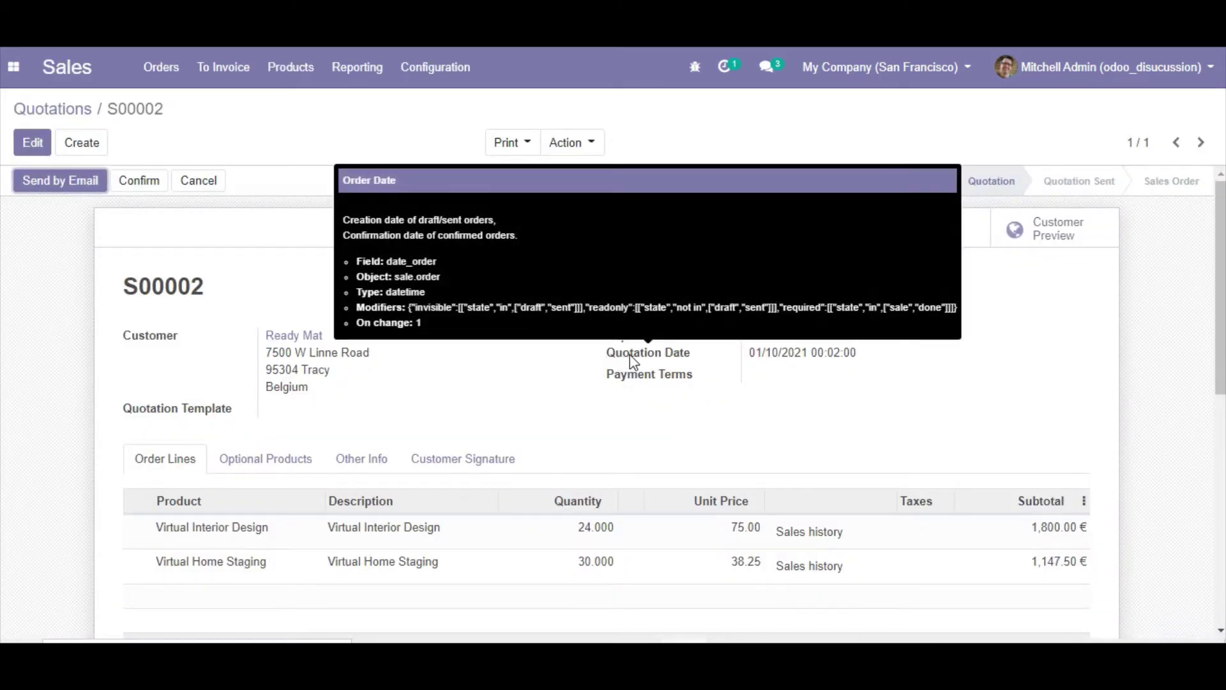
{"action": "scroll", "coordinate": [633, 361], "scroll_direction": "down", "scroll_amount": 1}
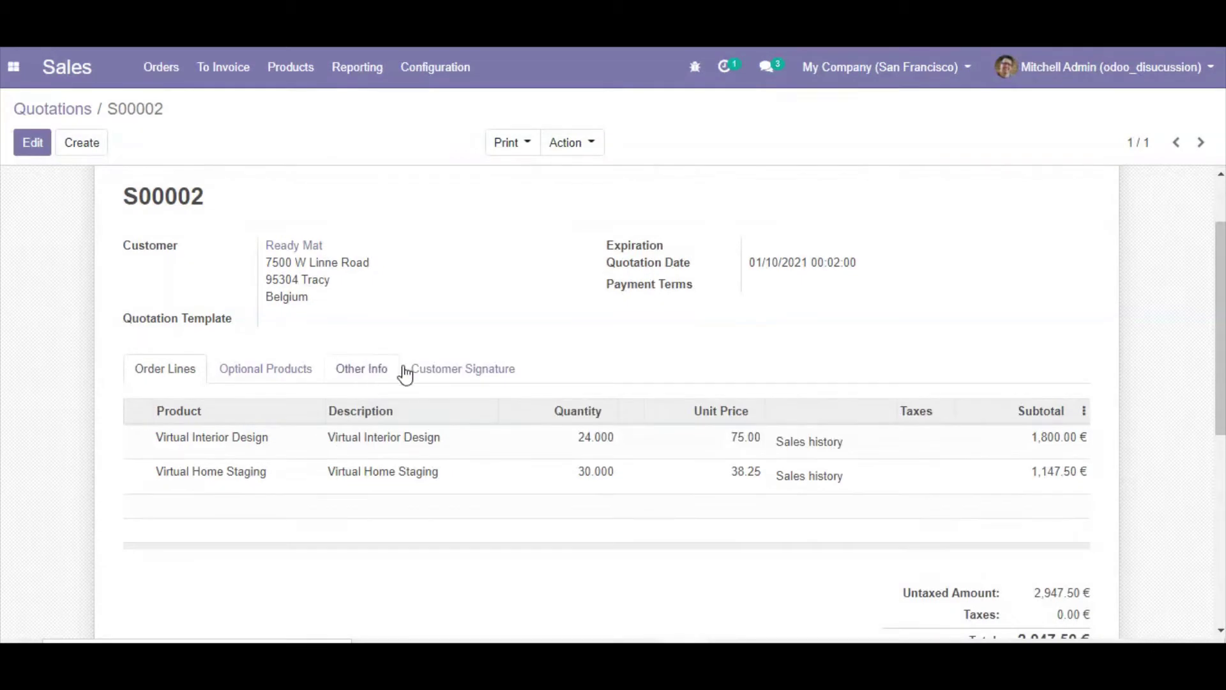
{"action": "left_click", "coordinate": [357, 370]}
{"action": "scroll", "coordinate": [241, 479], "scroll_direction": "down", "scroll_amount": 4}
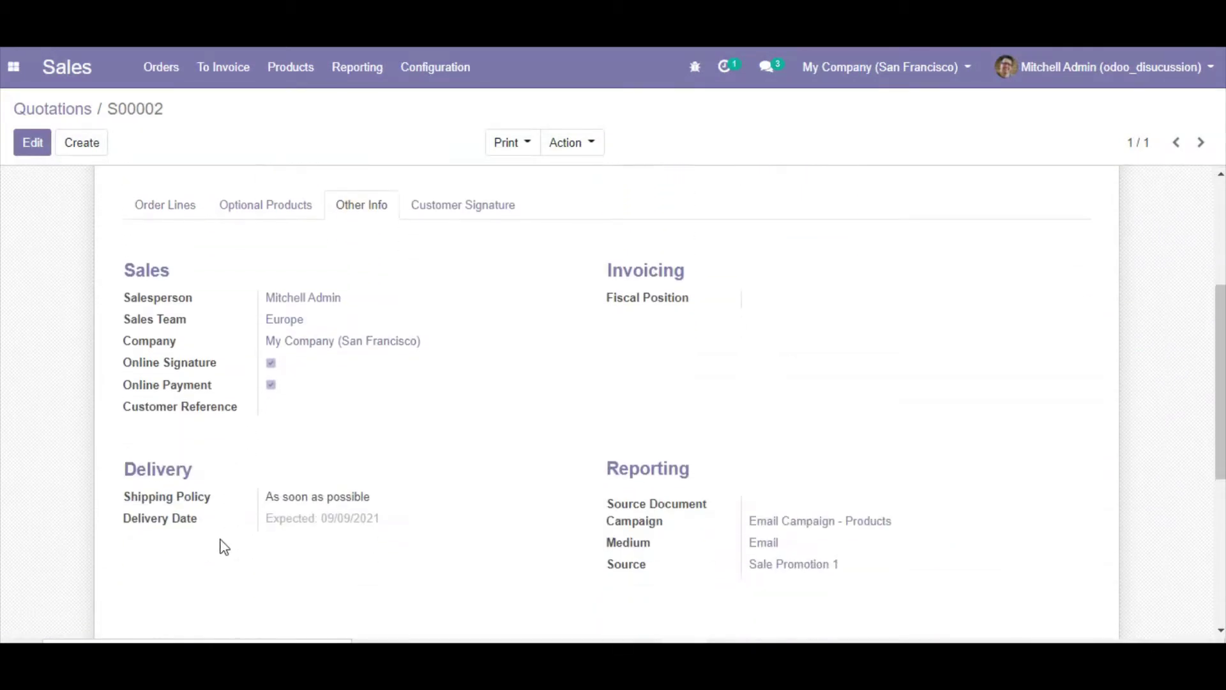
{"action": "scroll", "coordinate": [383, 396], "scroll_direction": "up", "scroll_amount": 5}
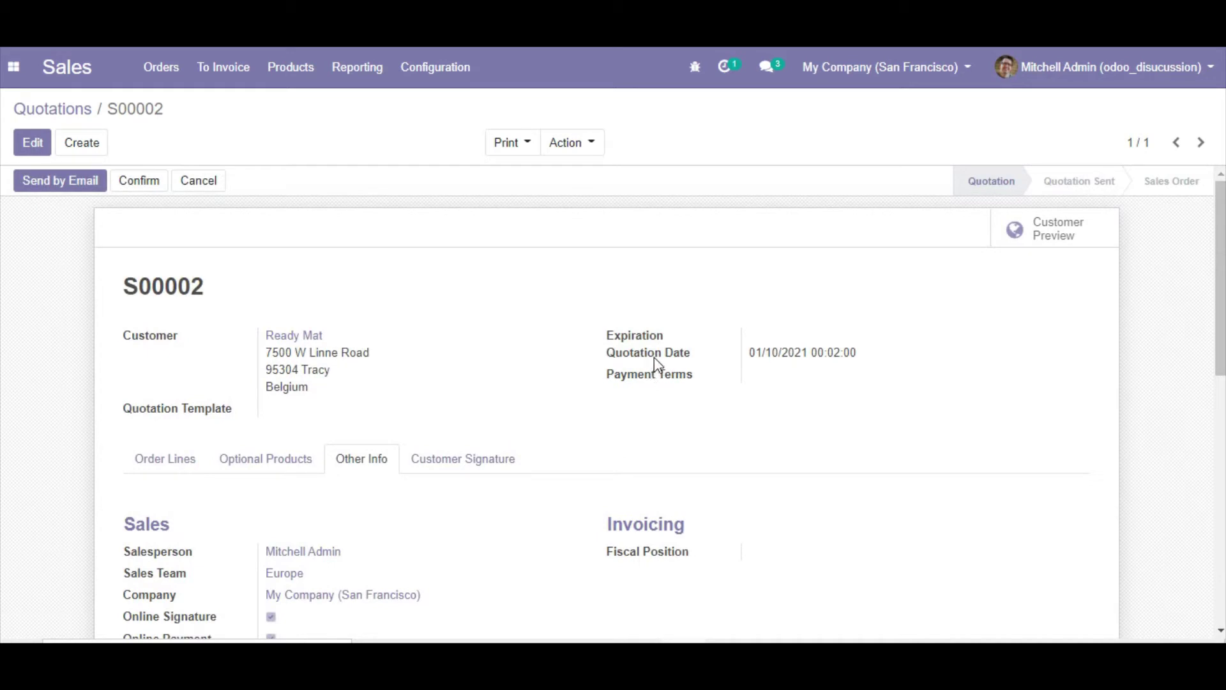
{"action": "mouse_move", "coordinate": [654, 359]}
{"action": "scroll", "coordinate": [645, 359], "scroll_direction": "down", "scroll_amount": 3}
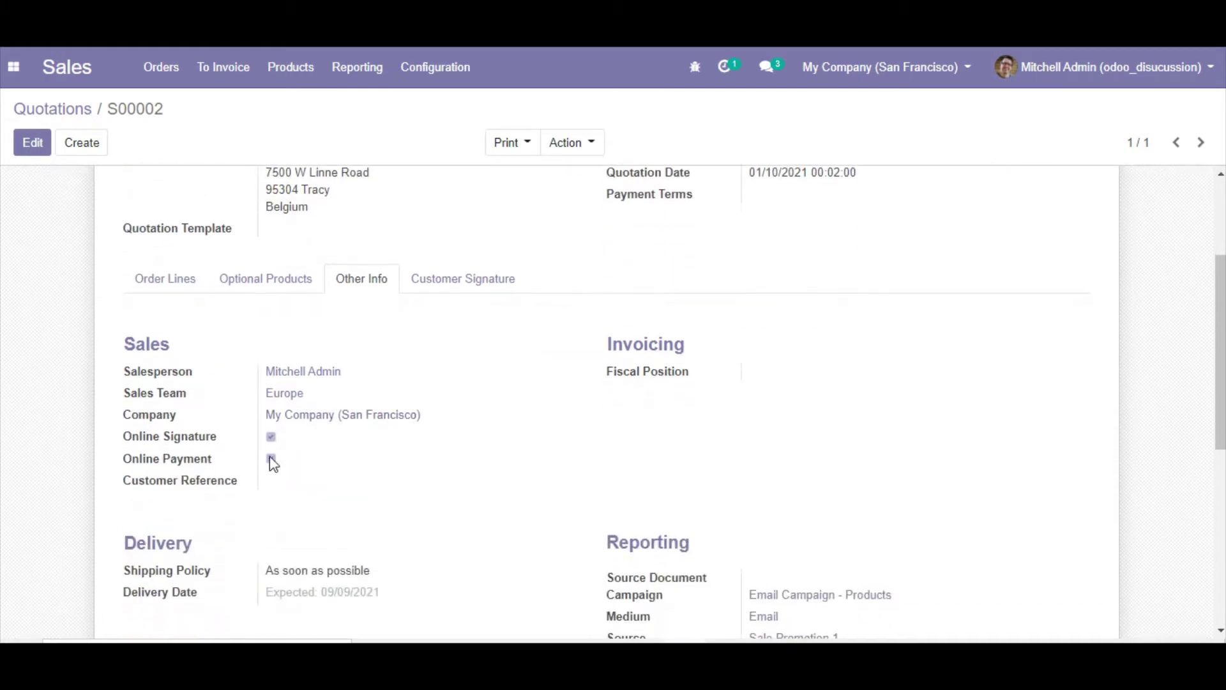
{"action": "scroll", "coordinate": [120, 297], "scroll_direction": "up", "scroll_amount": 2}
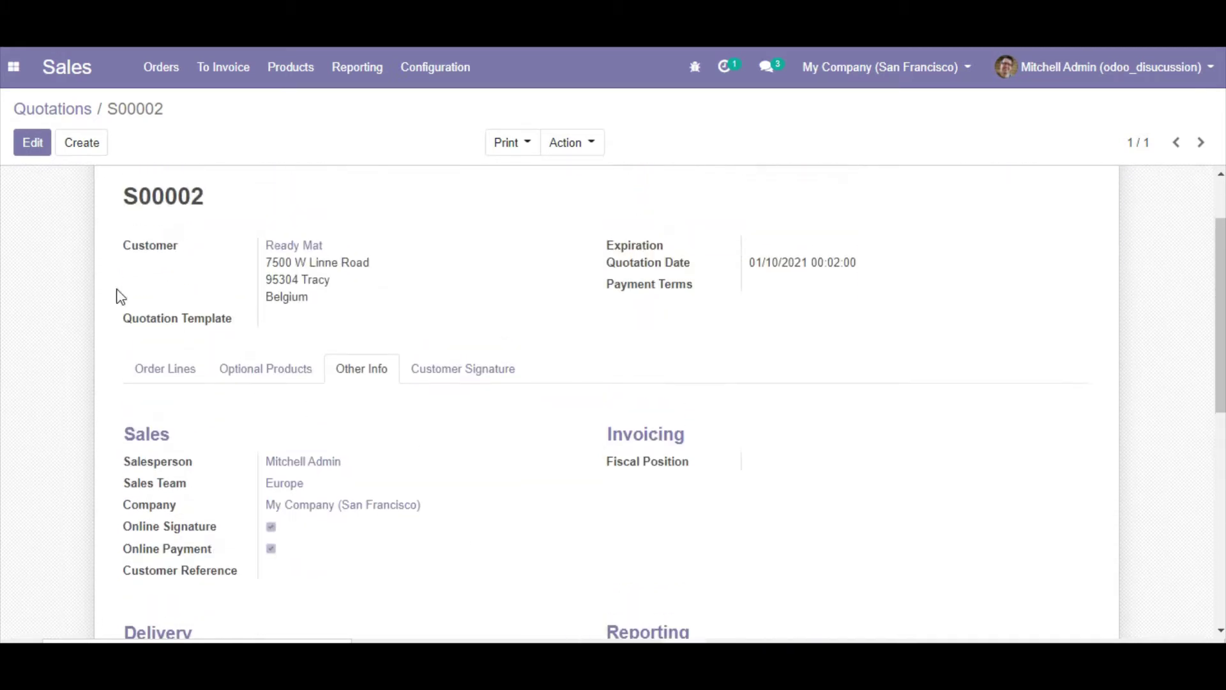
Start editing the Ready Mat quotation and set its Delivery Date to 09/18/2021.
{"action": "left_click", "coordinate": [32, 143]}
{"action": "scroll", "coordinate": [447, 434], "scroll_direction": "down", "scroll_amount": 3}
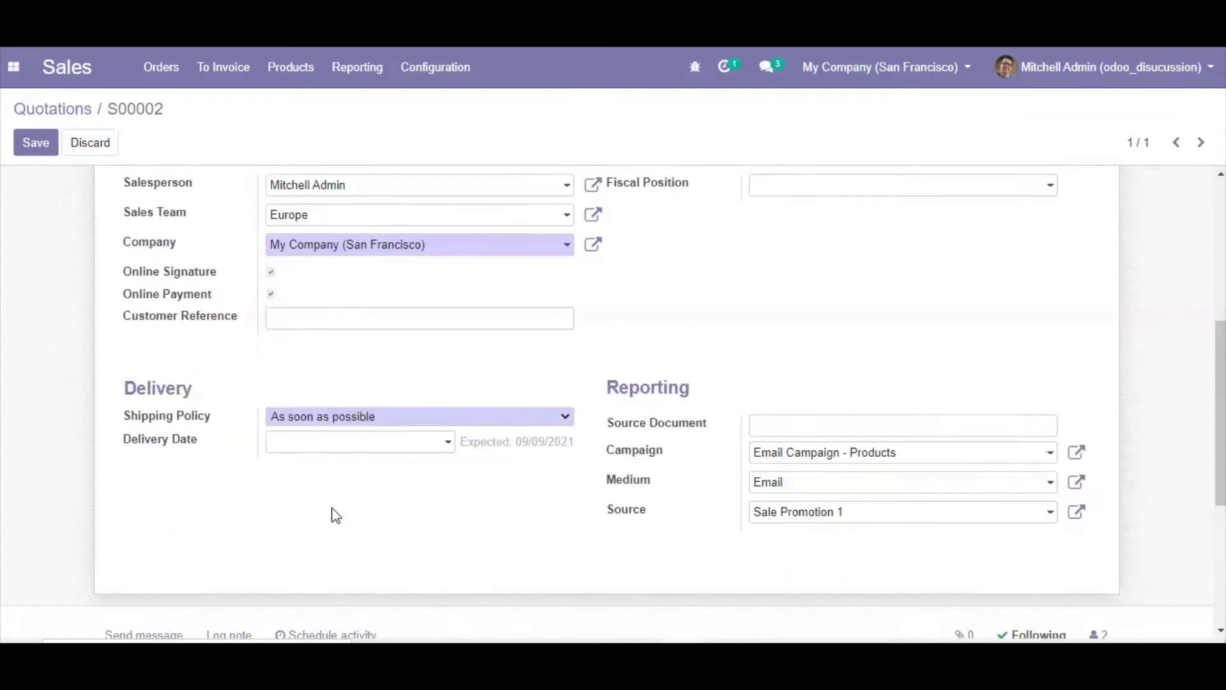
{"action": "left_click", "coordinate": [311, 452]}
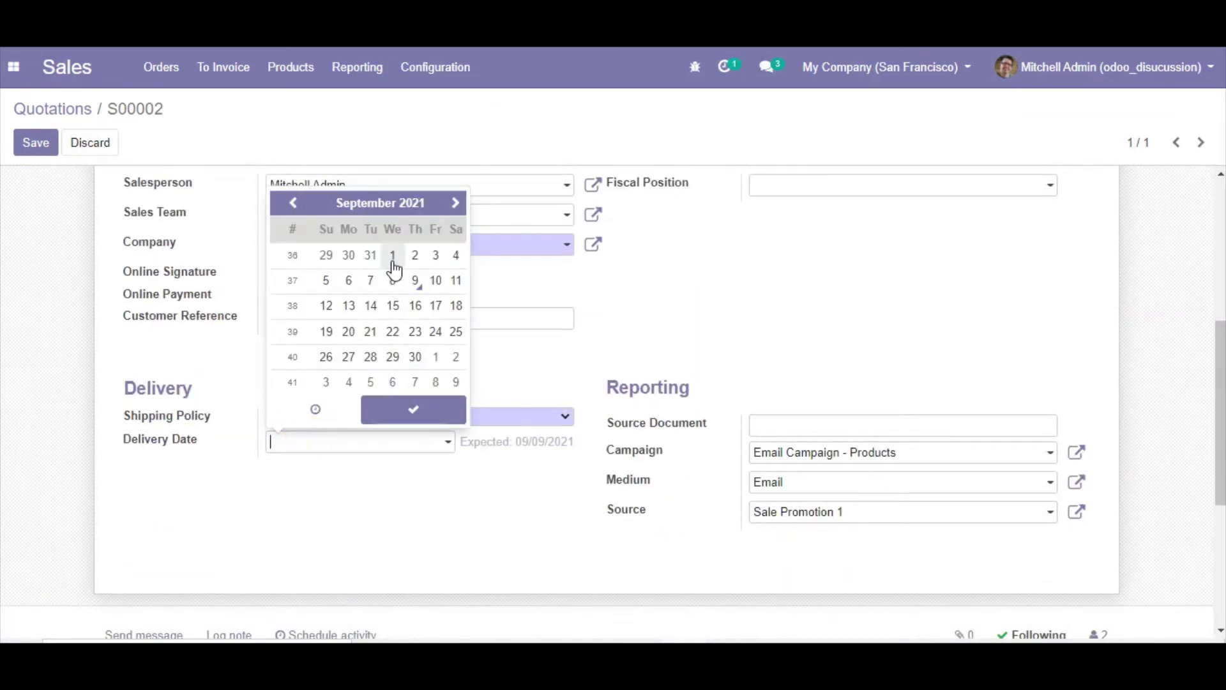
{"action": "left_click", "coordinate": [455, 305]}
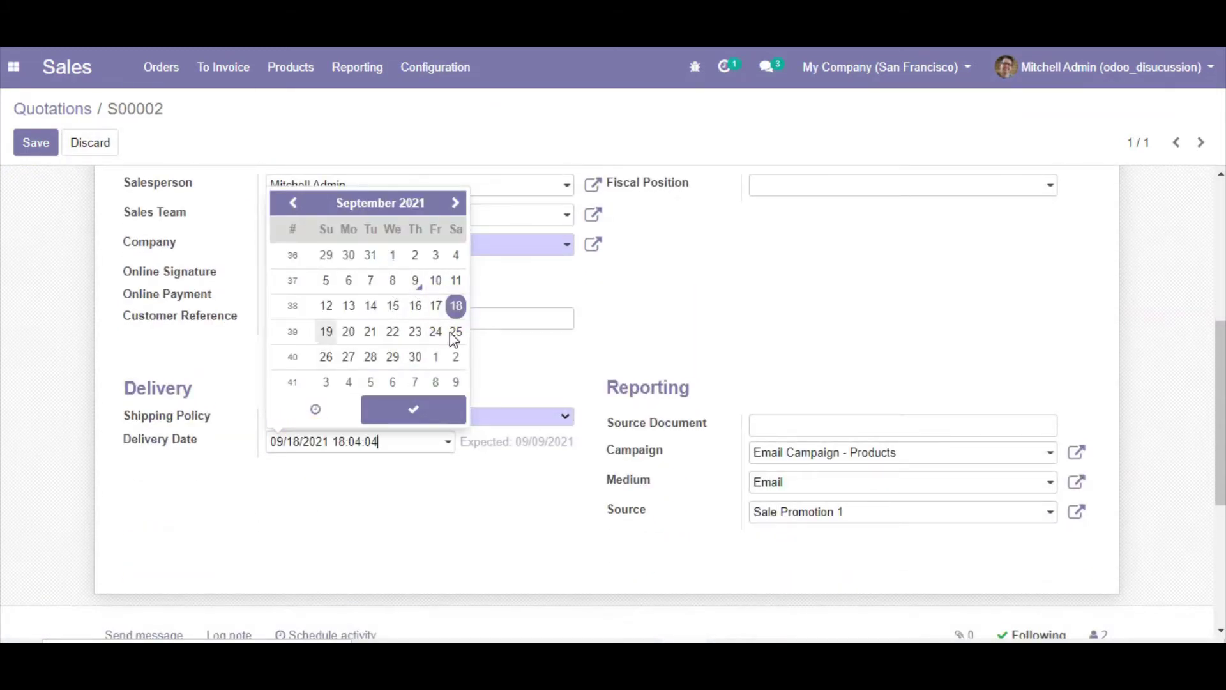
{"action": "left_click", "coordinate": [650, 308]}
Set the Quotation Date to January 9, 2021 in the quotation header.
{"action": "scroll", "coordinate": [734, 313], "scroll_direction": "up", "scroll_amount": 5}
{"action": "left_click", "coordinate": [792, 274]}
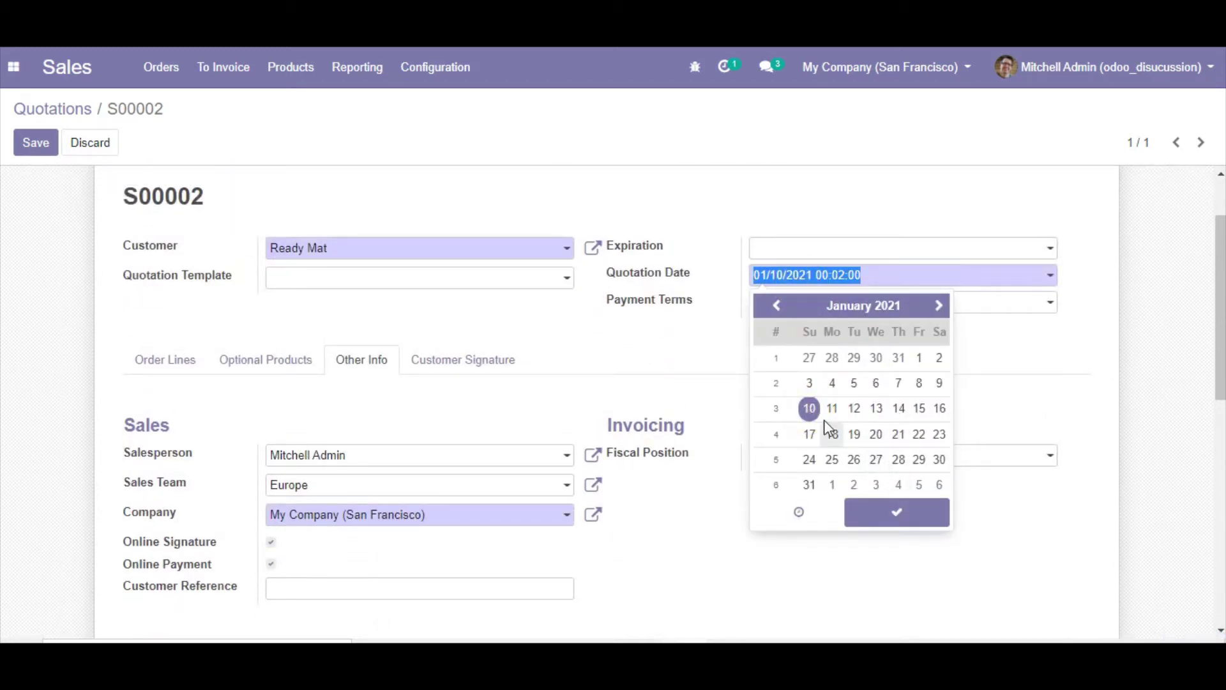
{"action": "left_click", "coordinate": [939, 384]}
{"action": "left_click", "coordinate": [1023, 397]}
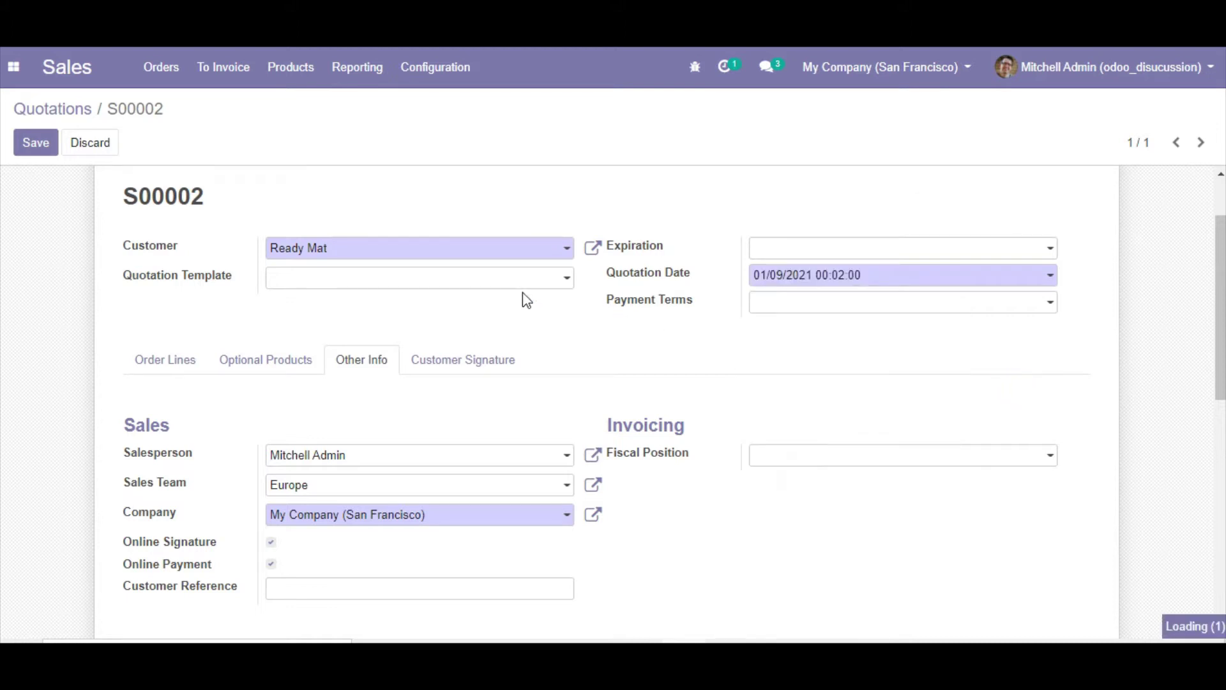
Try to move the Quotation Date to September 2021, check the Delivery Date and save the quotation.
{"action": "left_click", "coordinate": [802, 288]}
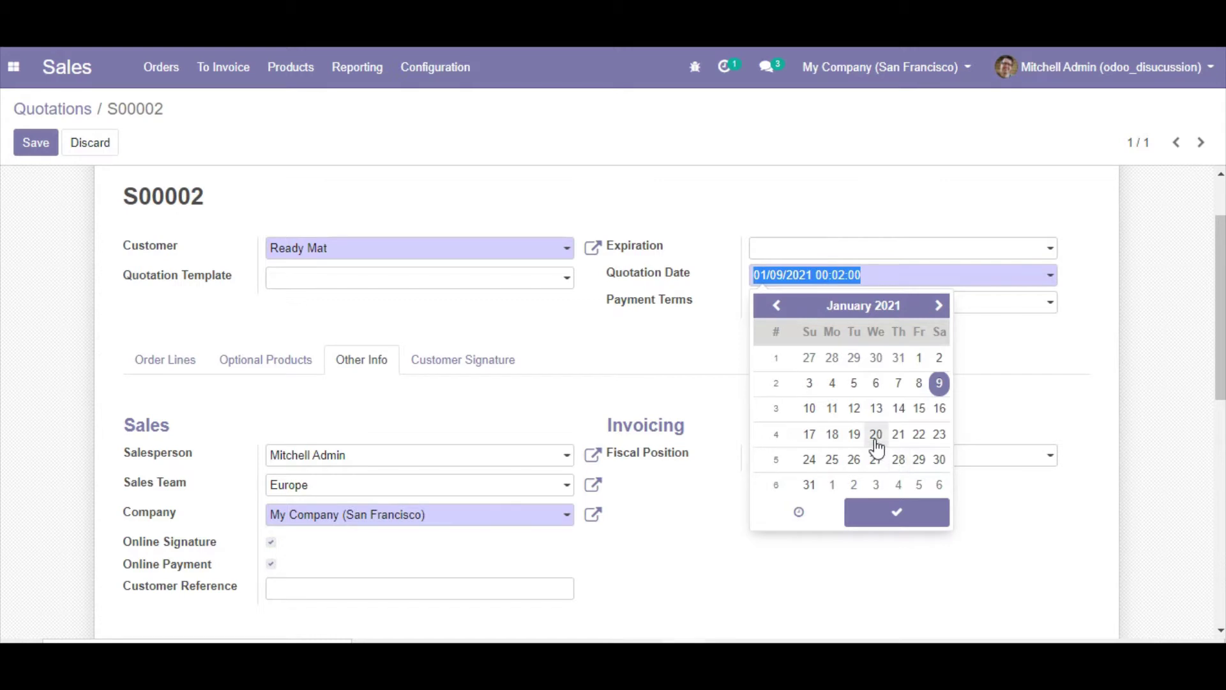
{"action": "left_click", "coordinate": [883, 317]}
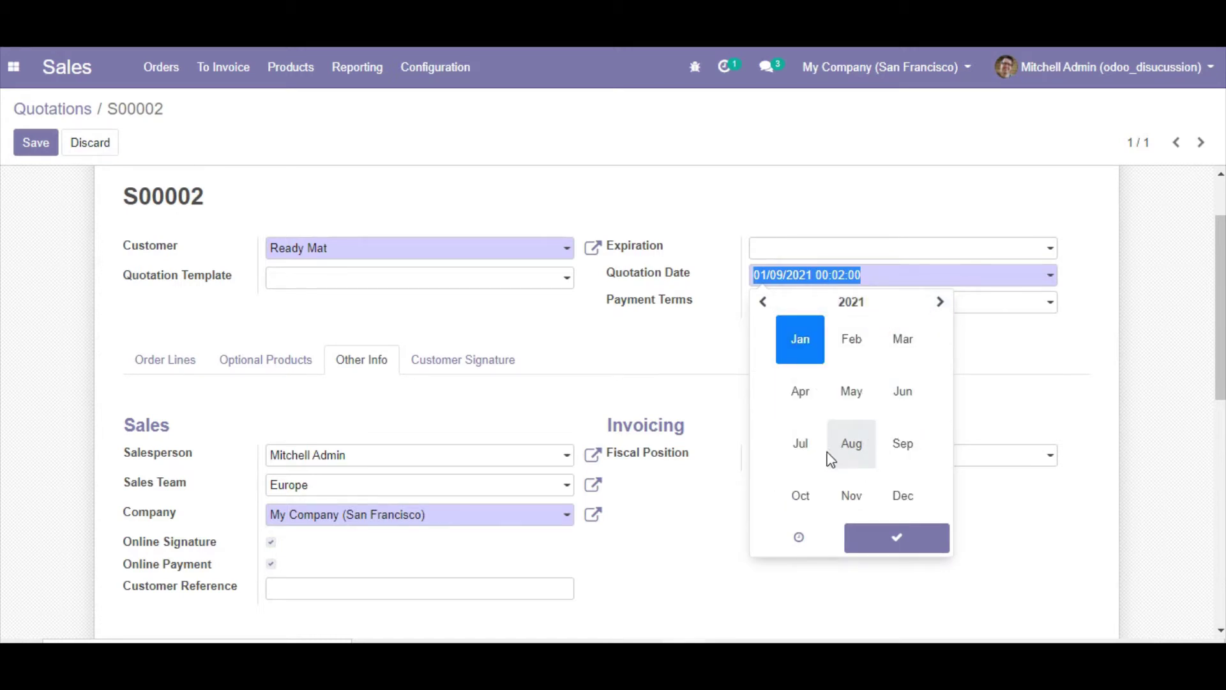
{"action": "left_click", "coordinate": [903, 445]}
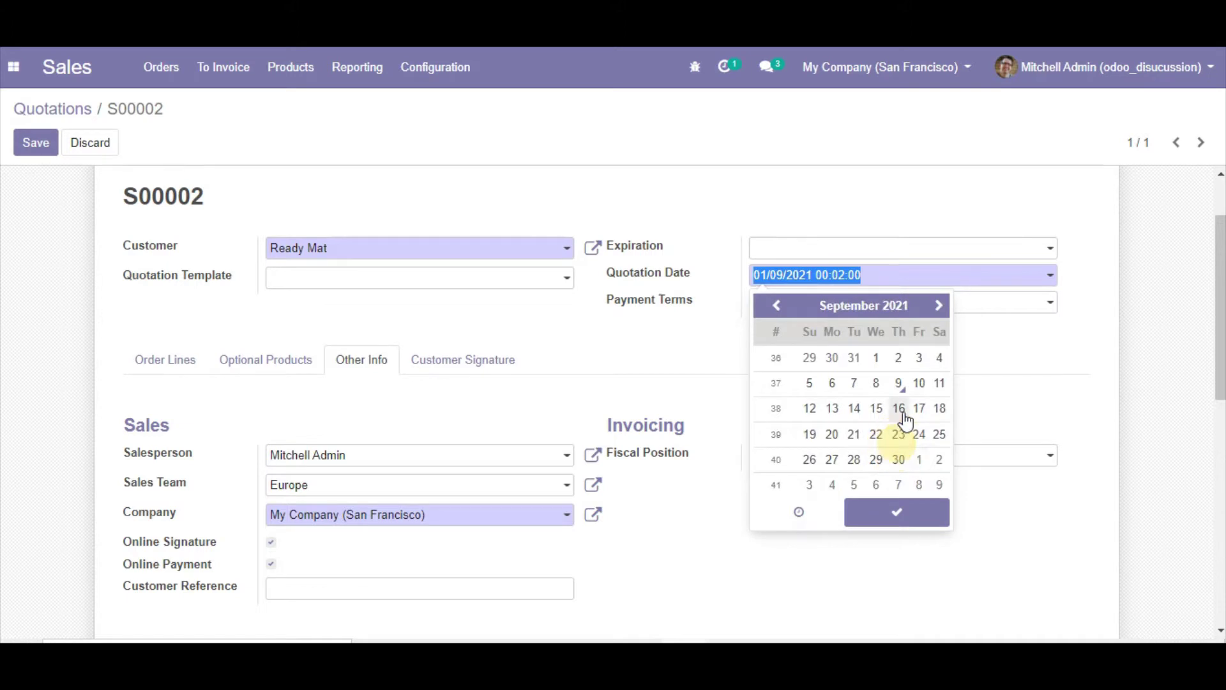
{"action": "left_click", "coordinate": [897, 384]}
{"action": "scroll", "coordinate": [380, 422], "scroll_direction": "down", "scroll_amount": 4}
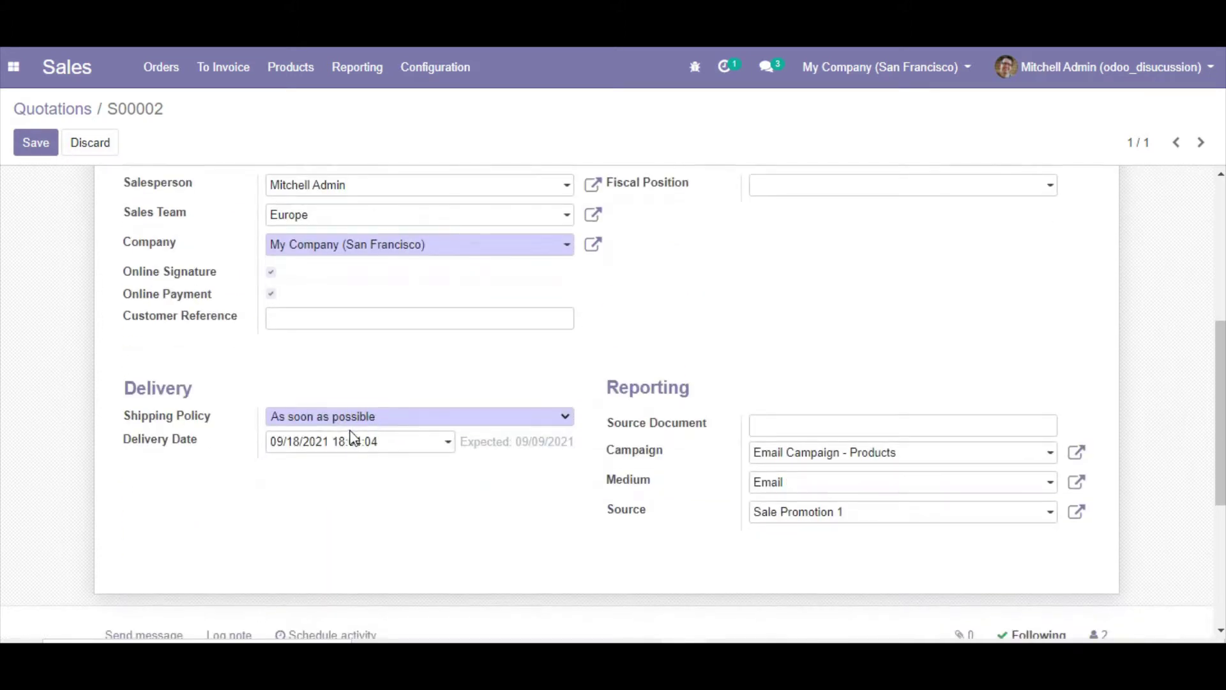
{"action": "left_click", "coordinate": [40, 141]}
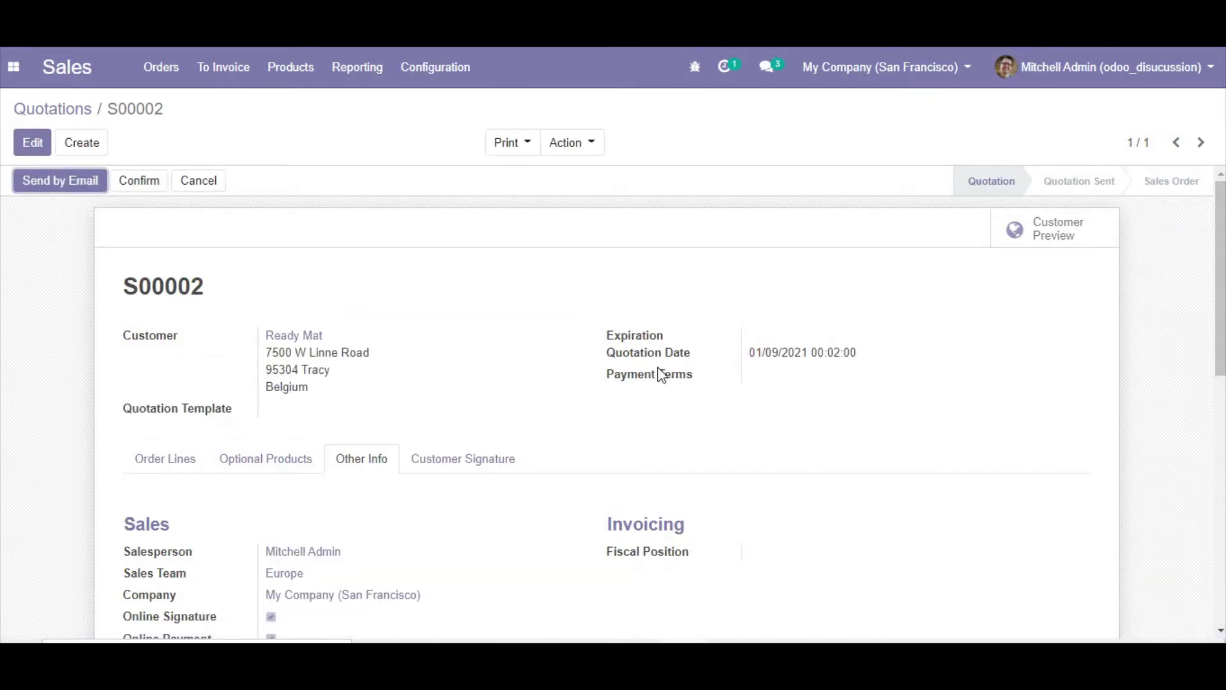
Open the list of database models in the technical settings.
{"action": "left_click", "coordinate": [13, 67]}
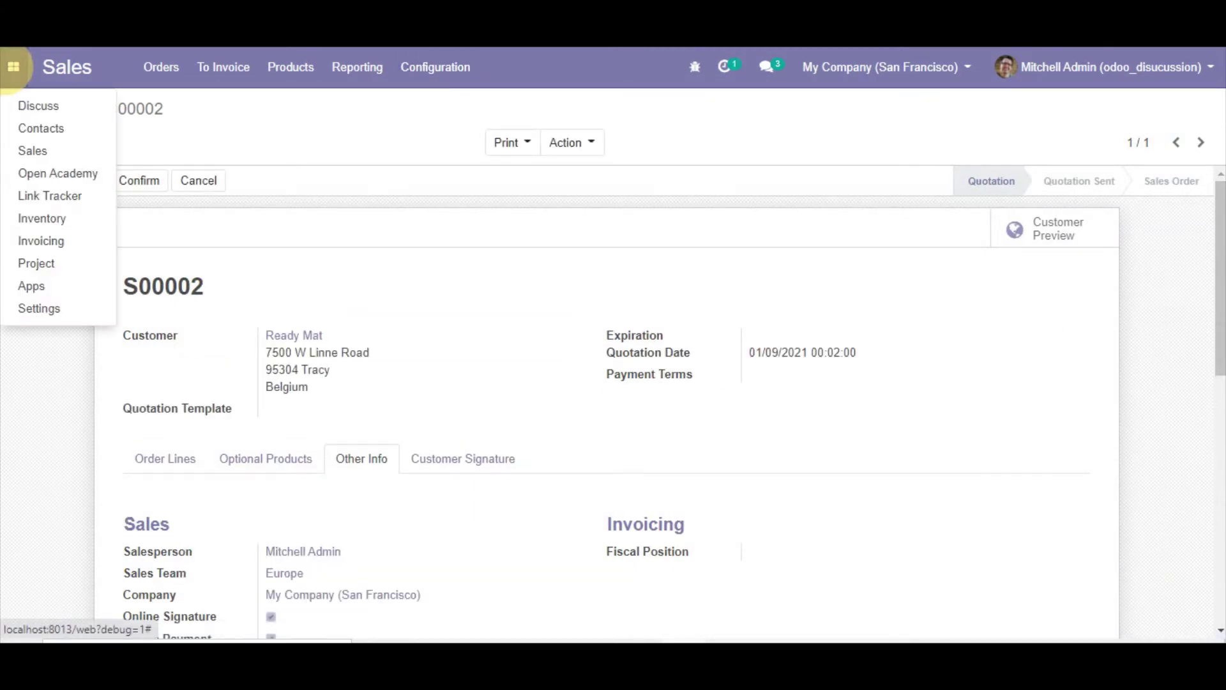
{"action": "left_click", "coordinate": [63, 309]}
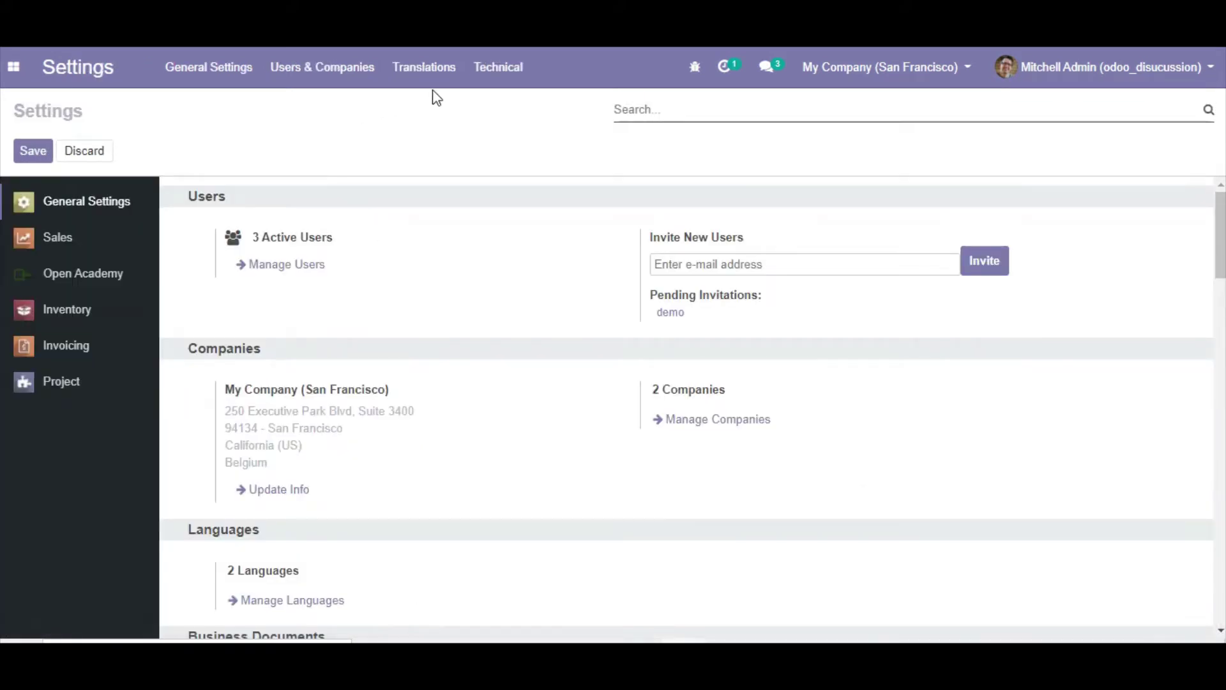
{"action": "left_click", "coordinate": [514, 71]}
{"action": "scroll", "coordinate": [577, 369], "scroll_direction": "down", "scroll_amount": 7}
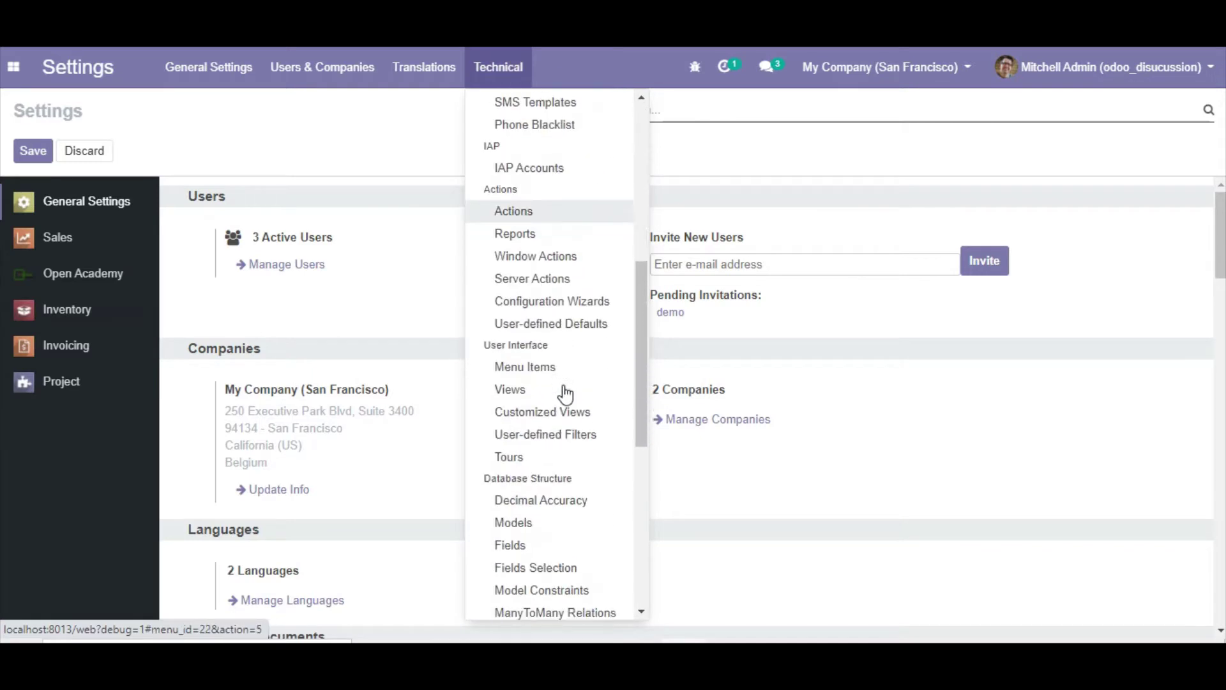
{"action": "scroll", "coordinate": [525, 455], "scroll_direction": "down", "scroll_amount": 3}
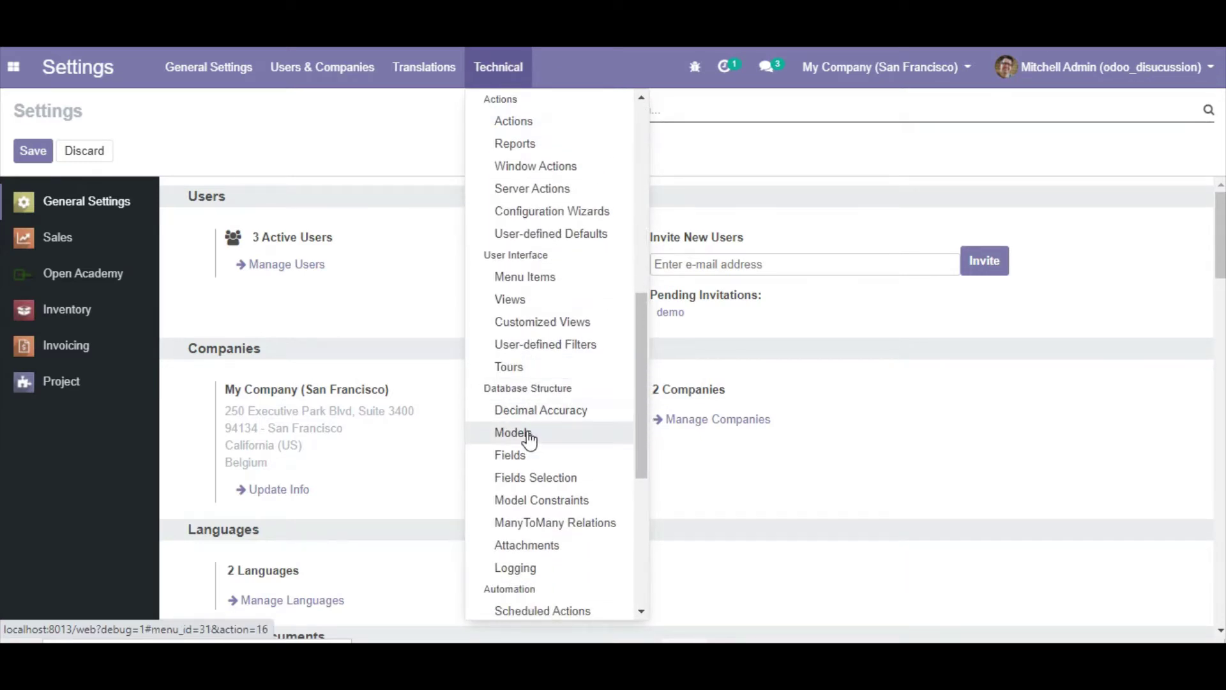
{"action": "left_click", "coordinate": [527, 434]}
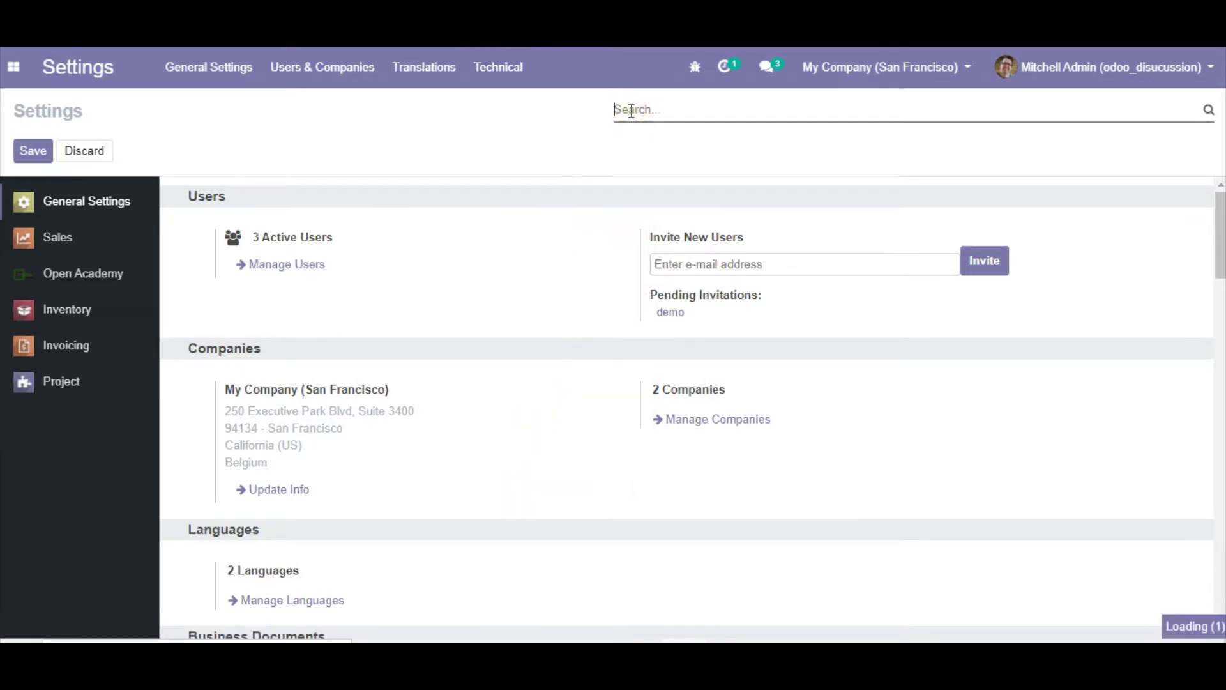
{"action": "type", "text": "sale"}
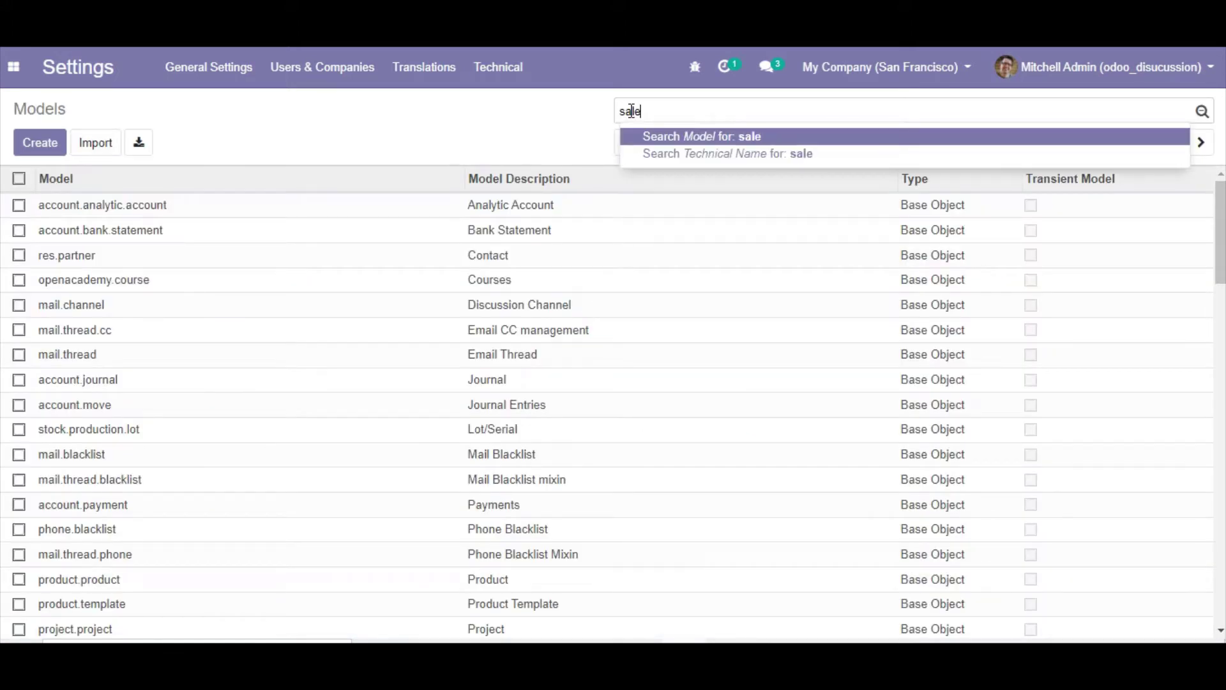
{"action": "key", "text": "BackSpace"}
{"action": "key", "text": "BackSpace"}
{"action": "key", "text": "BackSpace"}
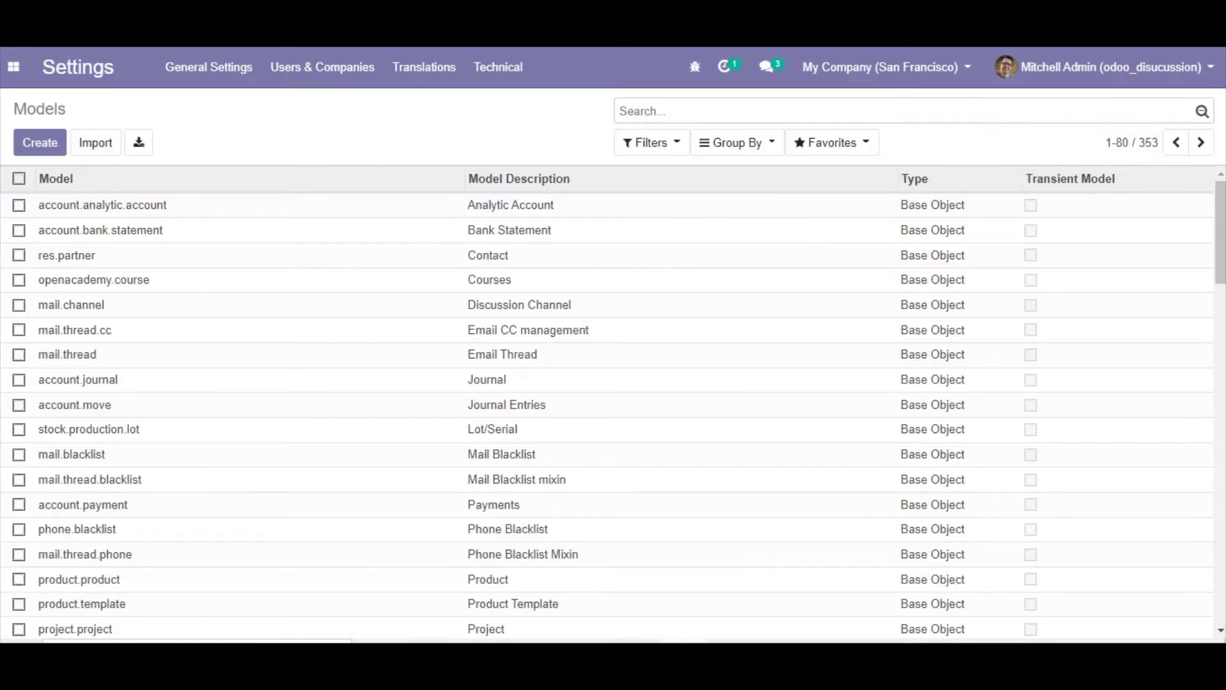
Go back to the Sales app and reopen the Ready Mat quotation with the delivery date.
{"action": "left_click", "coordinate": [13, 66]}
{"action": "left_click", "coordinate": [39, 146]}
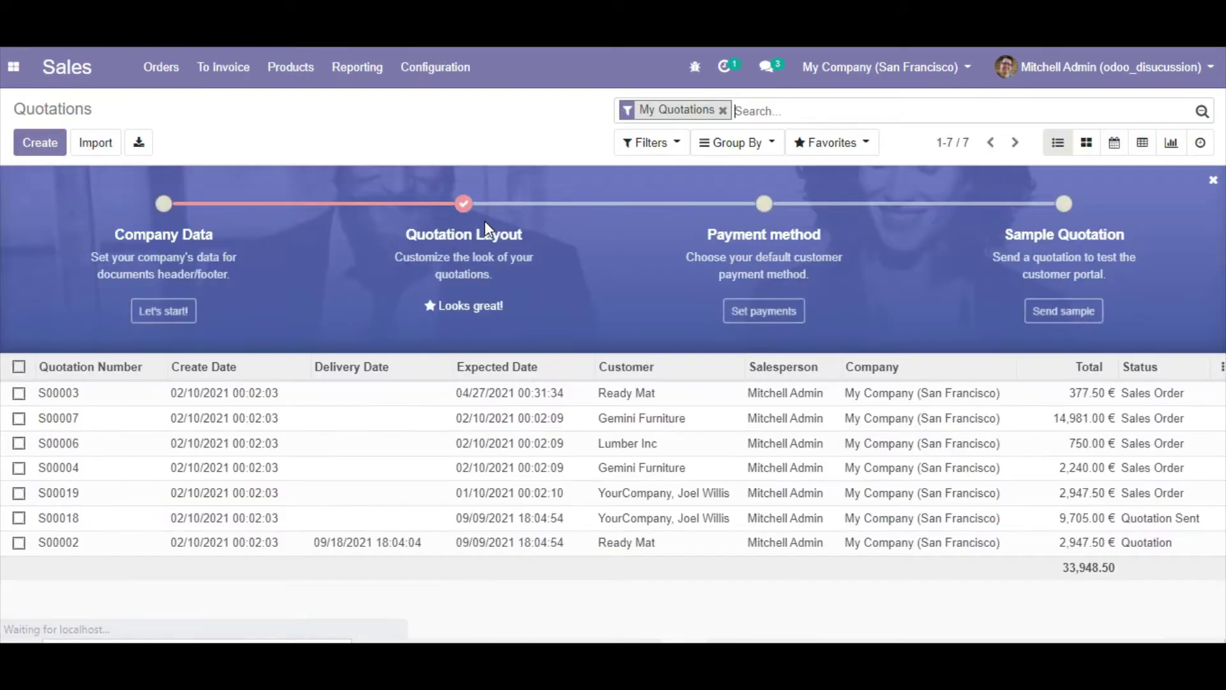
{"action": "left_click", "coordinate": [357, 544]}
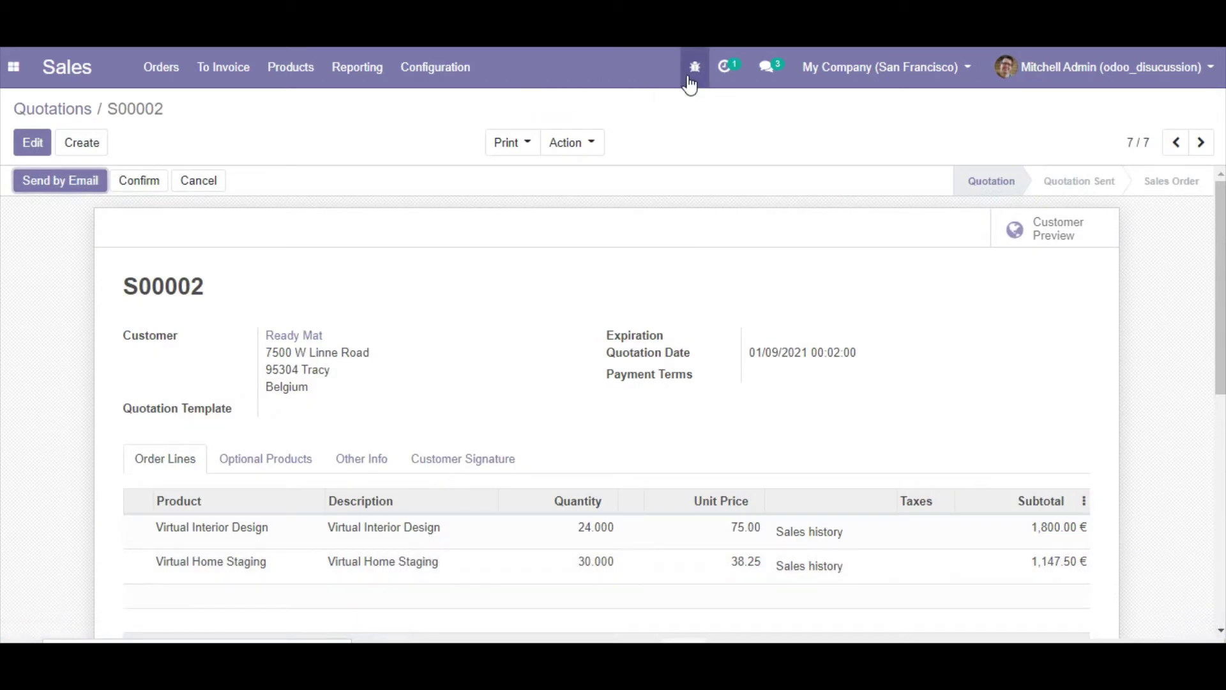
Open the quotation's form view definition with the developer tools and select the sale.order name in the Model field.
{"action": "left_click", "coordinate": [690, 79]}
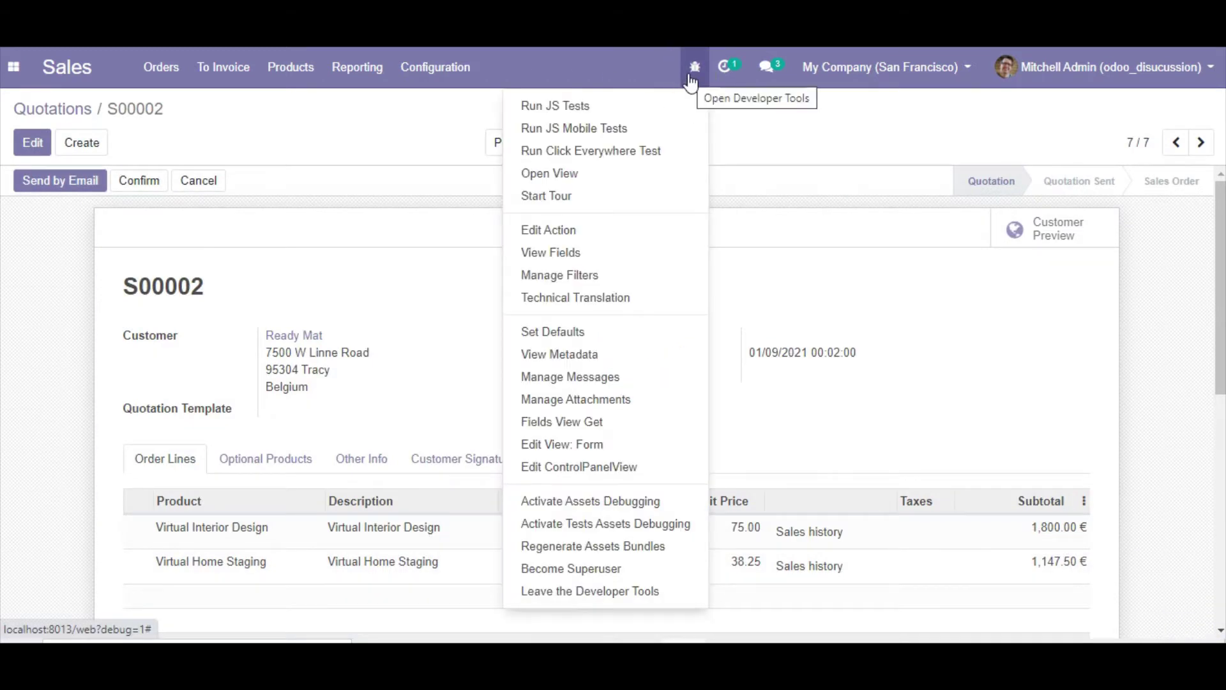
{"action": "left_click", "coordinate": [574, 452]}
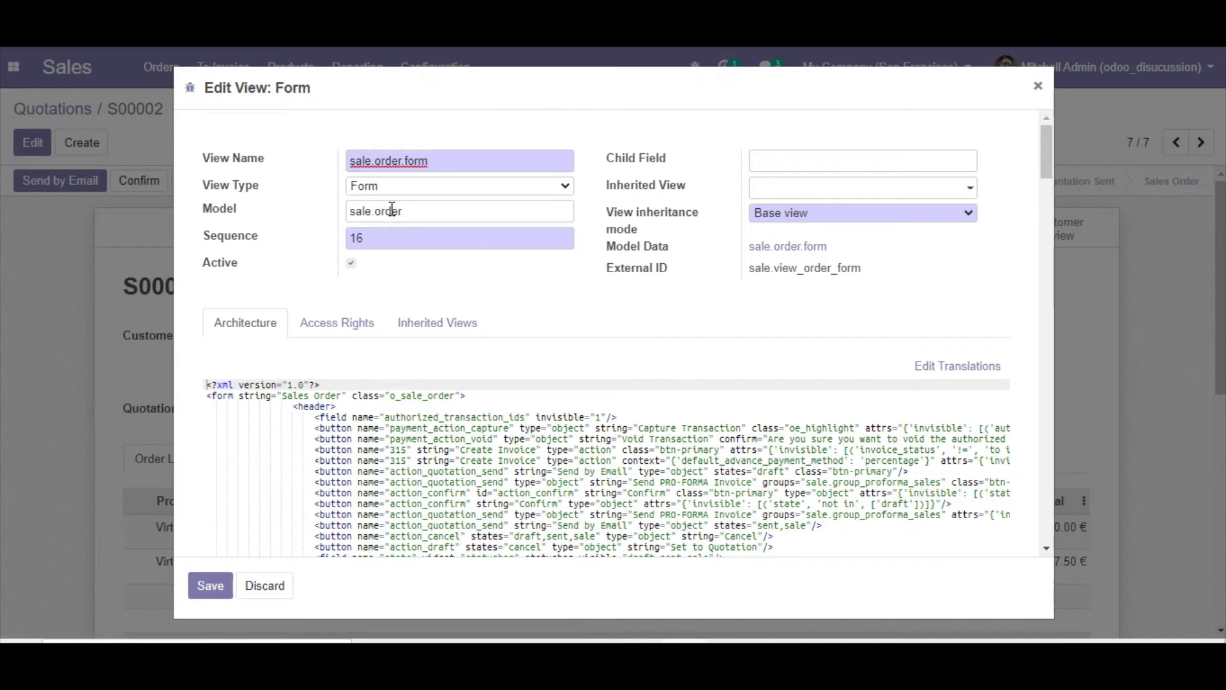
{"action": "left_click", "coordinate": [219, 208]}
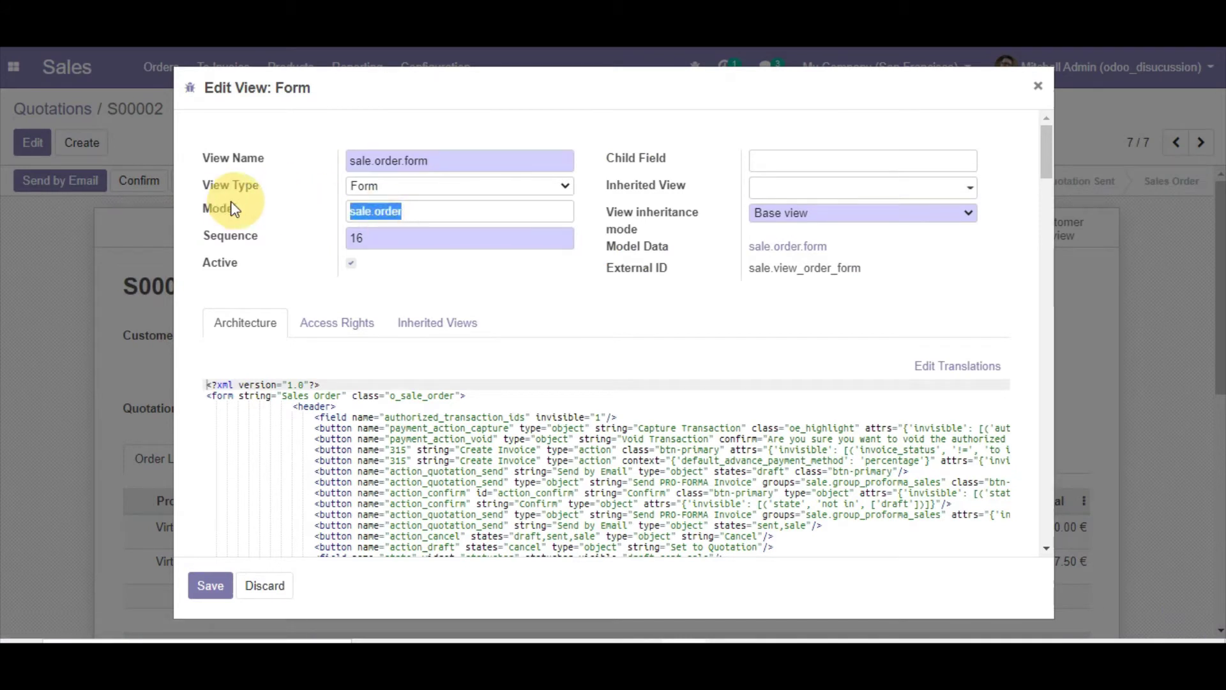
Copy the sale.order model name, highlight the view's External ID and close the form view definition without saving.
{"action": "right_click", "coordinate": [354, 214]}
{"action": "left_click", "coordinate": [396, 276]}
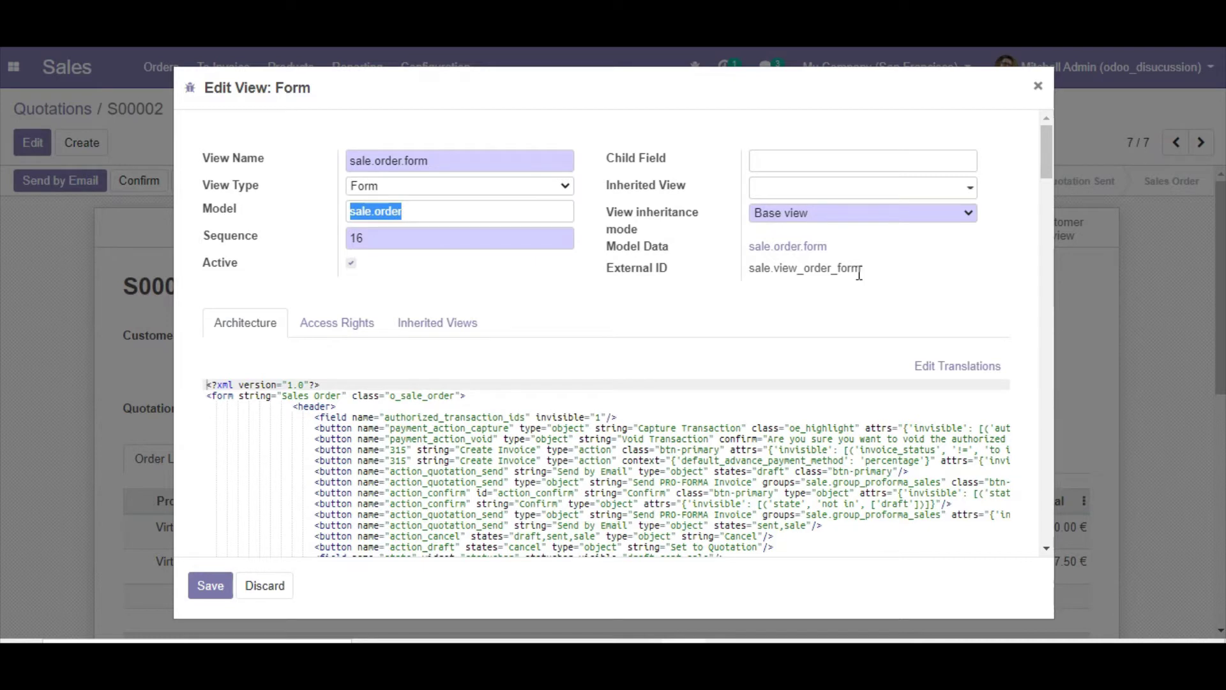
{"action": "left_click_drag", "start_coordinate": [858, 273], "coordinate": [758, 301]}
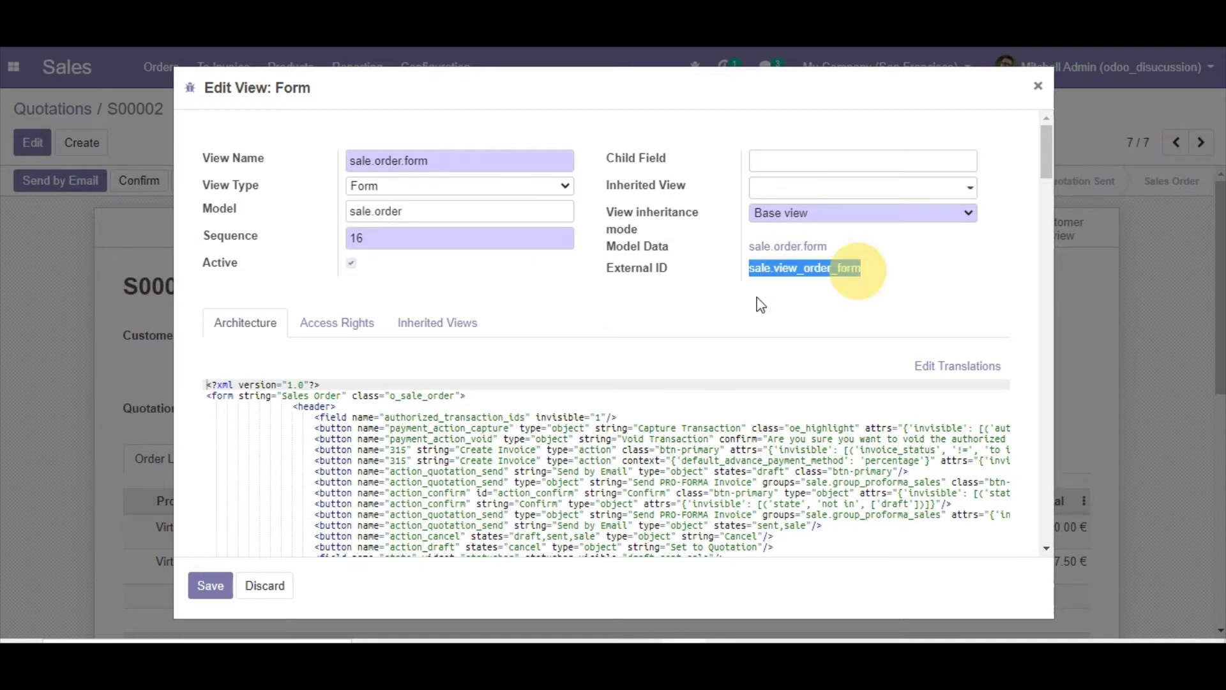
{"action": "left_click", "coordinate": [281, 599]}
{"action": "left_click", "coordinate": [1038, 86]}
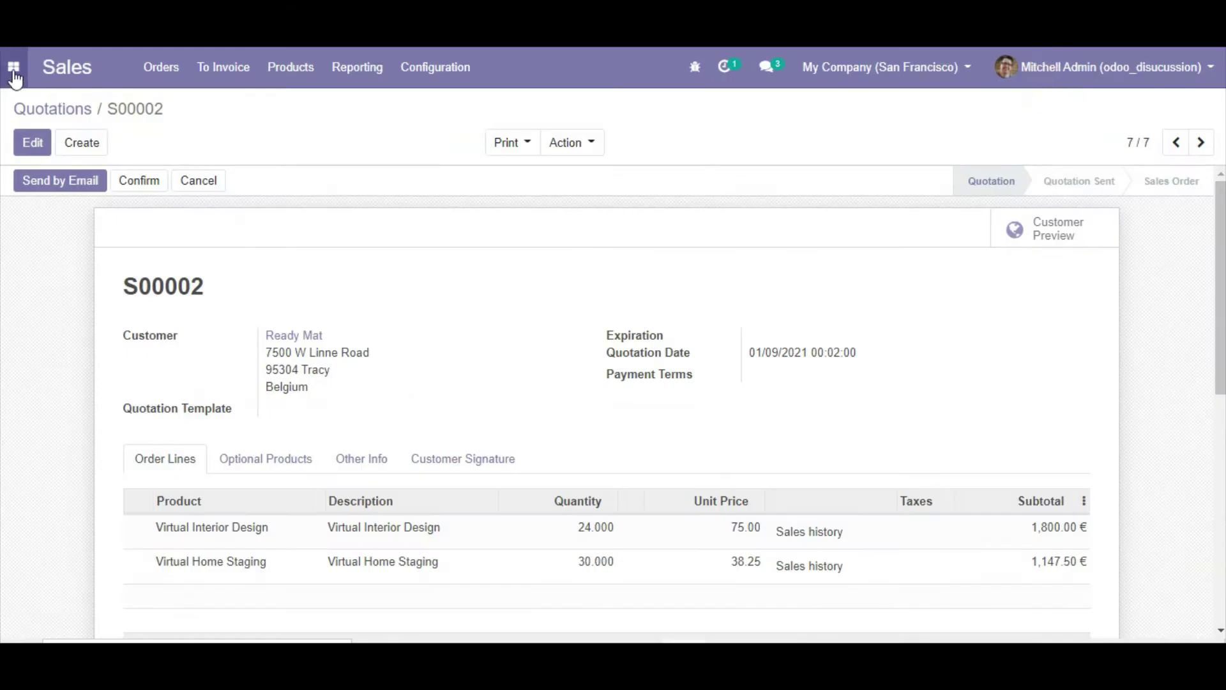
Open the list of database models in the technical settings and search it for sale.order.
{"action": "left_click", "coordinate": [14, 72]}
{"action": "left_click", "coordinate": [39, 307]}
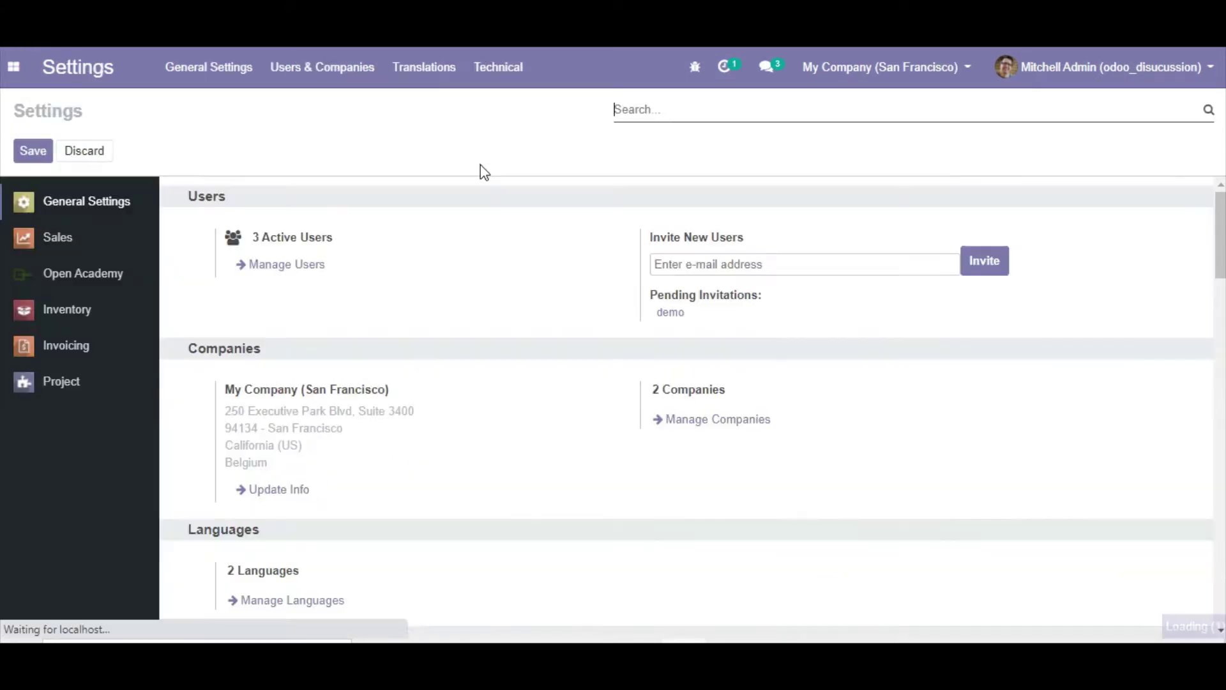
{"action": "left_click", "coordinate": [497, 68]}
{"action": "scroll", "coordinate": [549, 396], "scroll_direction": "down", "scroll_amount": 4}
{"action": "scroll", "coordinate": [537, 424], "scroll_direction": "down", "scroll_amount": 3}
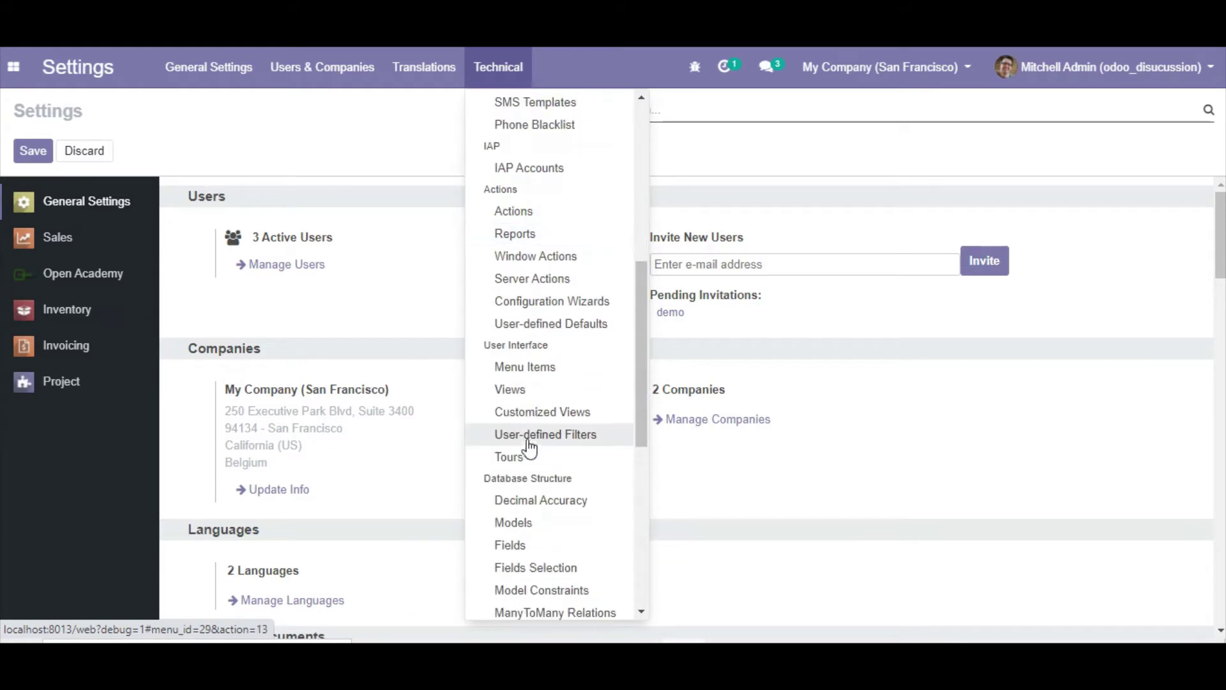
{"action": "left_click", "coordinate": [515, 520]}
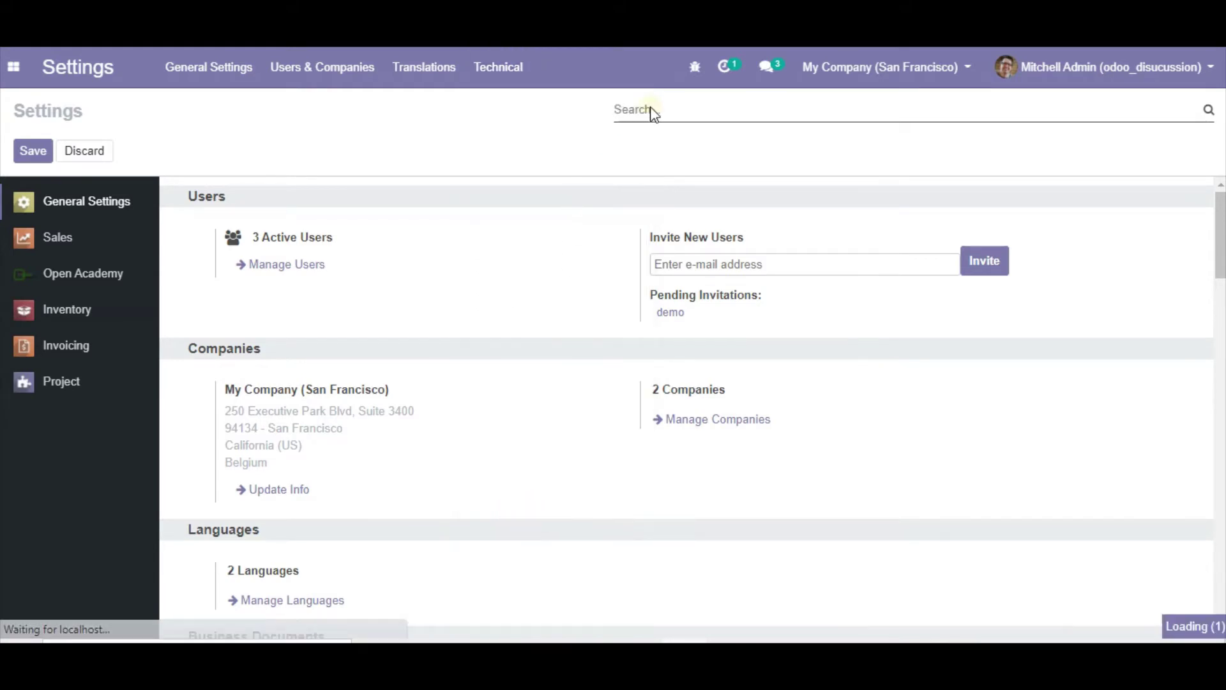
{"action": "type", "text": "sale.order"}
{"action": "key", "text": "Return"}
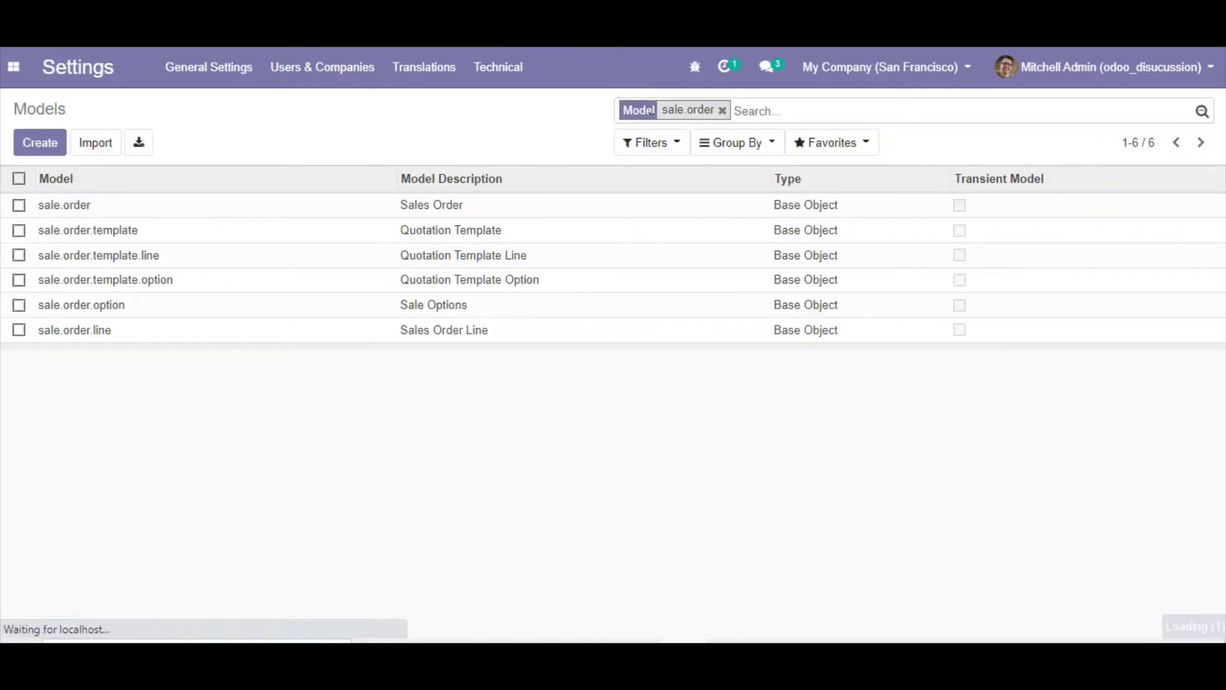
Open the sale.order model, put it in edit mode and go to the end of its field list.
{"action": "left_click", "coordinate": [61, 205]}
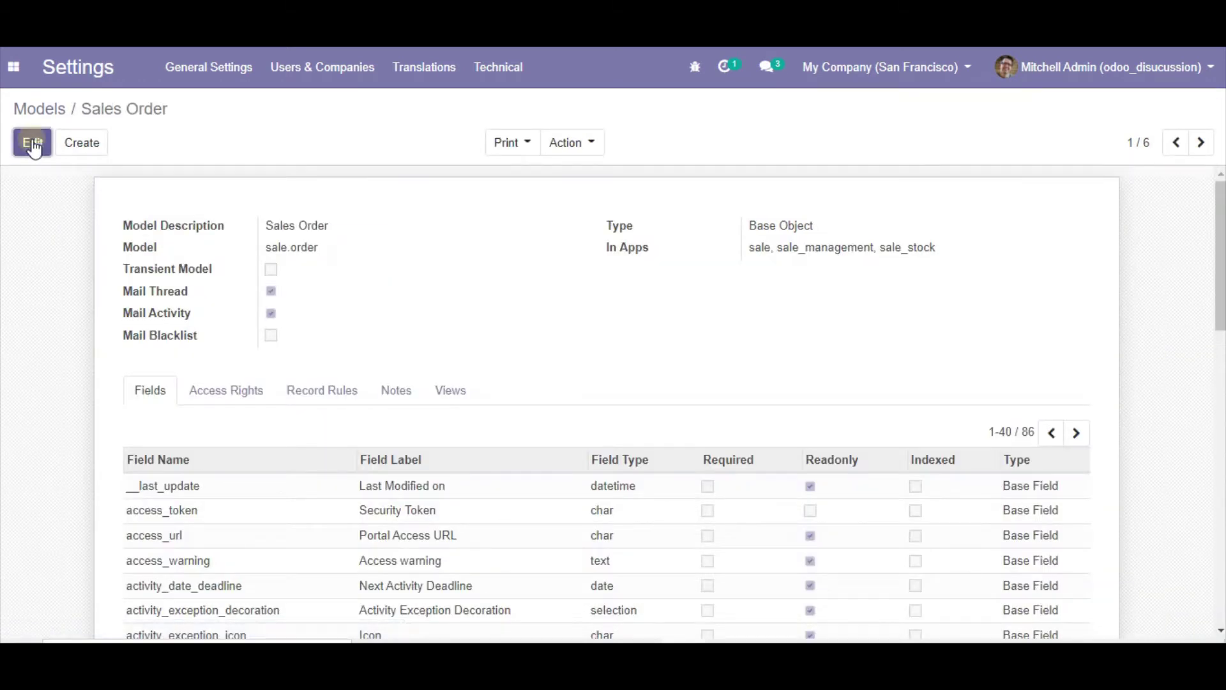
{"action": "left_click", "coordinate": [33, 144]}
{"action": "scroll", "coordinate": [780, 470], "scroll_direction": "down", "scroll_amount": 10}
{"action": "scroll", "coordinate": [199, 474], "scroll_direction": "down", "scroll_amount": 4}
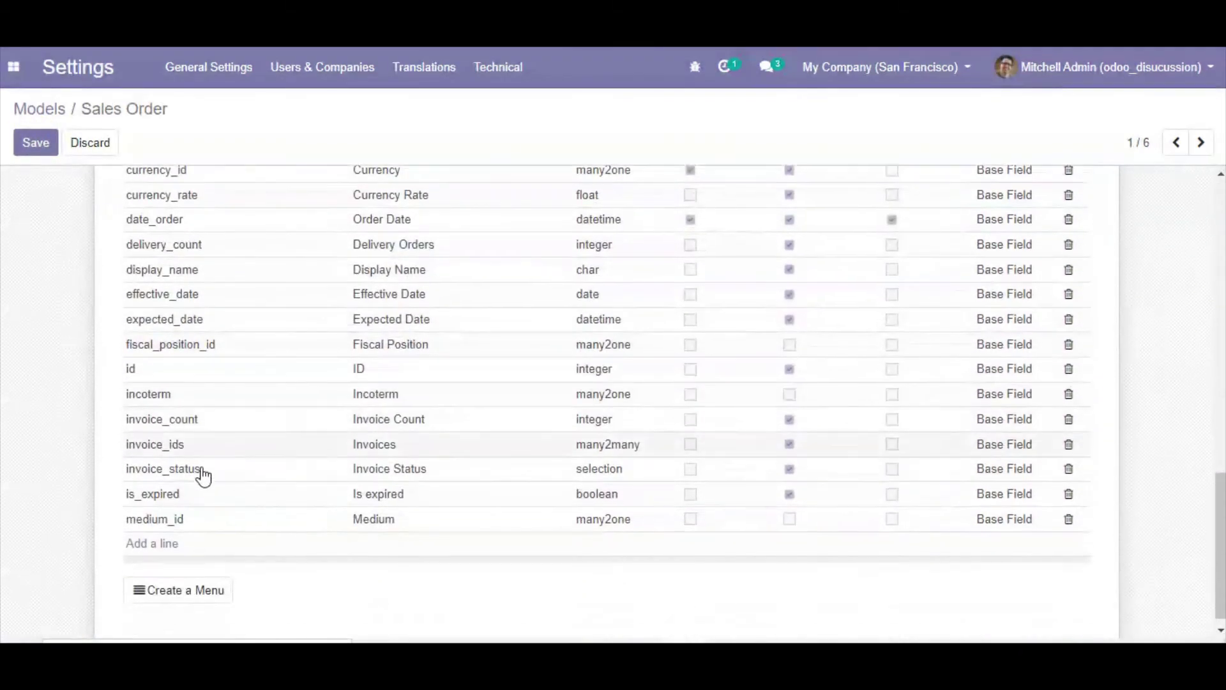
Add a new field named x_diff_in_days with the label Days and the field type integer.
{"action": "left_click", "coordinate": [158, 538]}
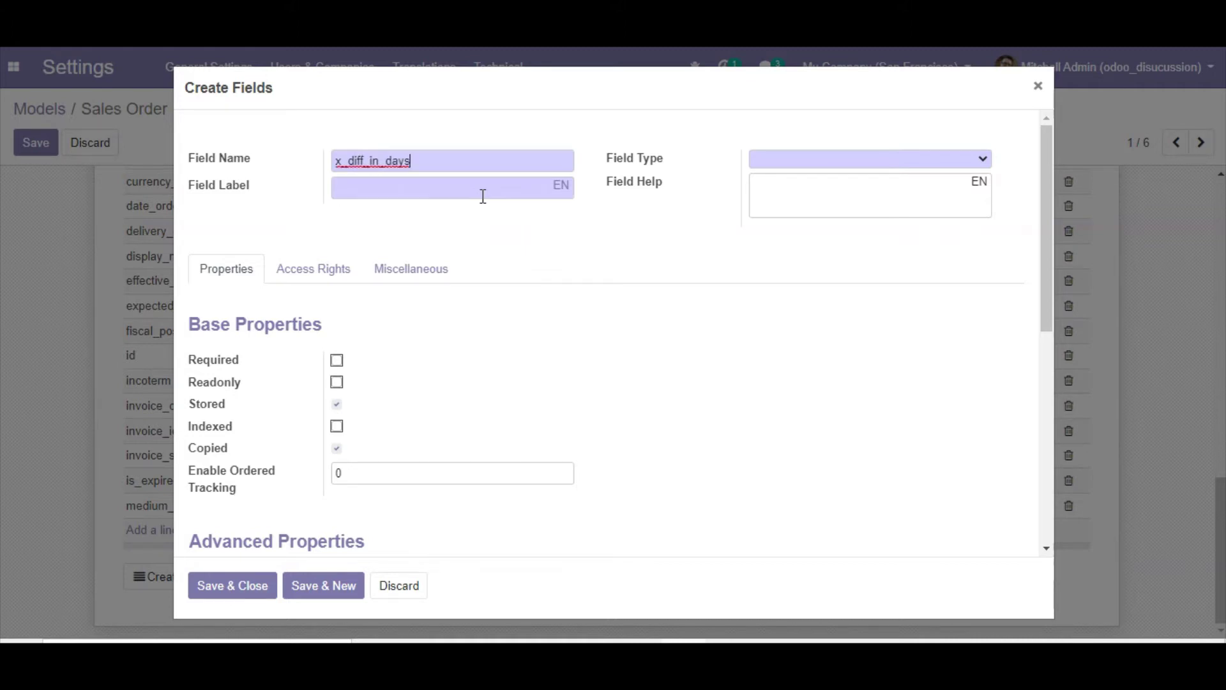
{"action": "left_click", "coordinate": [484, 196]}
{"action": "left_click", "coordinate": [825, 159]}
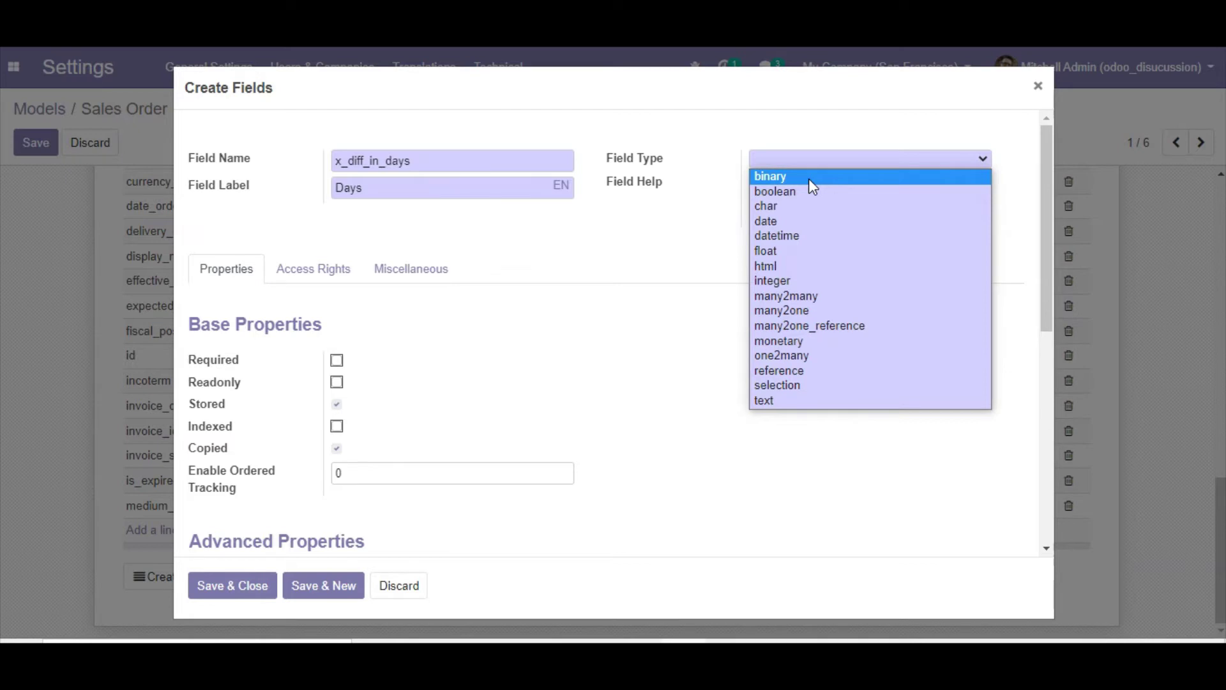
{"action": "left_click", "coordinate": [824, 295]}
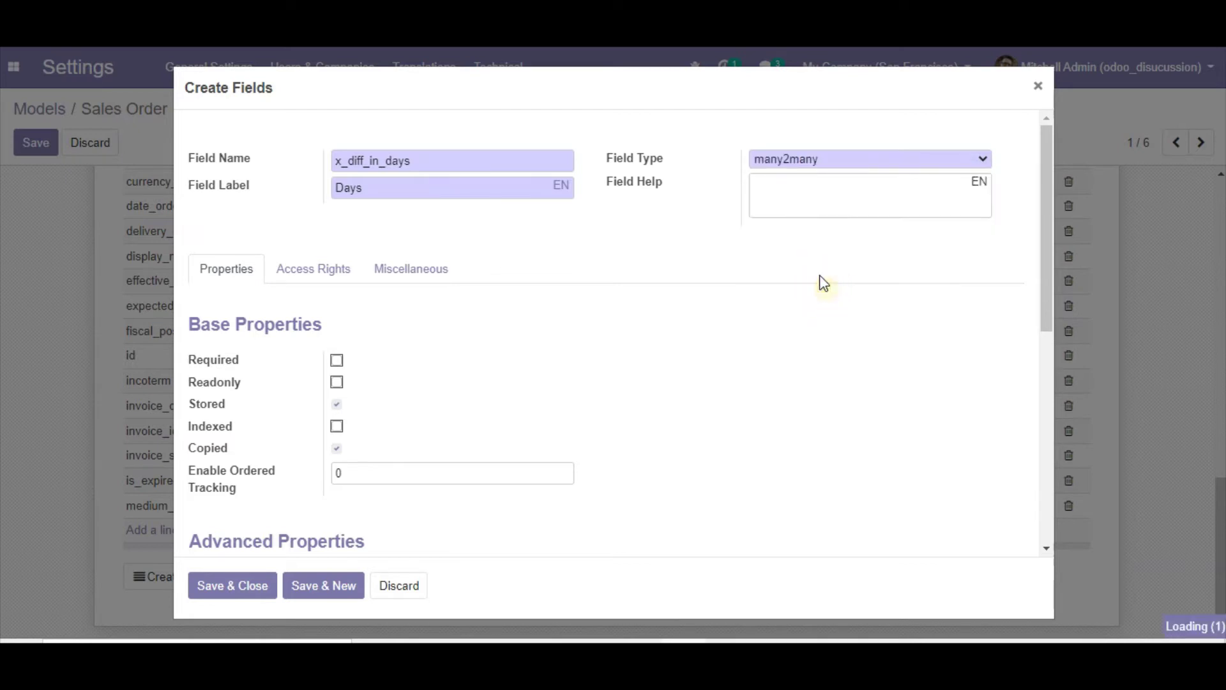
{"action": "left_click", "coordinate": [791, 172]}
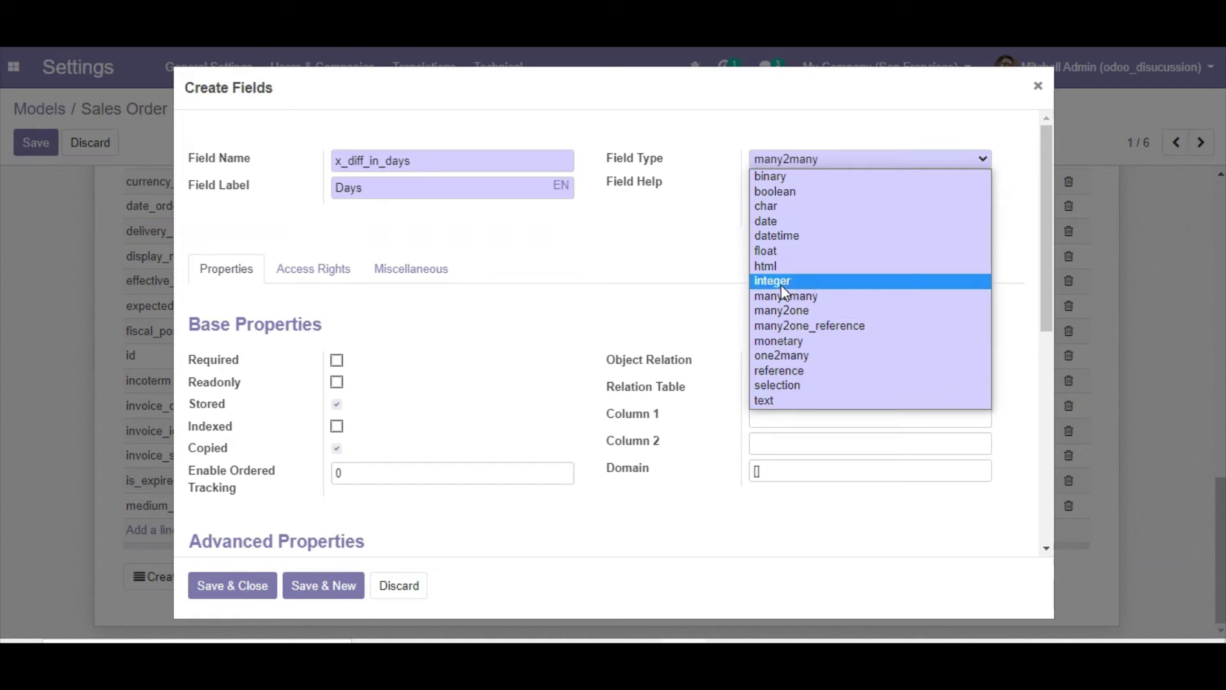
{"action": "left_click", "coordinate": [784, 289]}
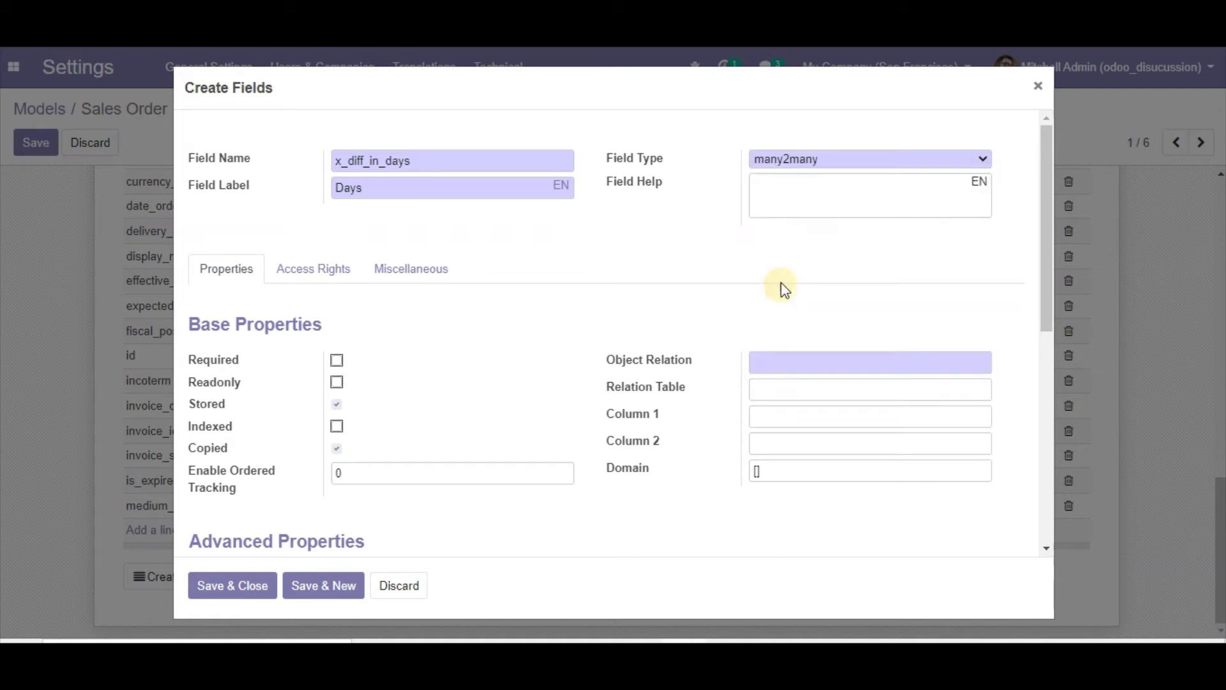
{"action": "left_click", "coordinate": [763, 161]}
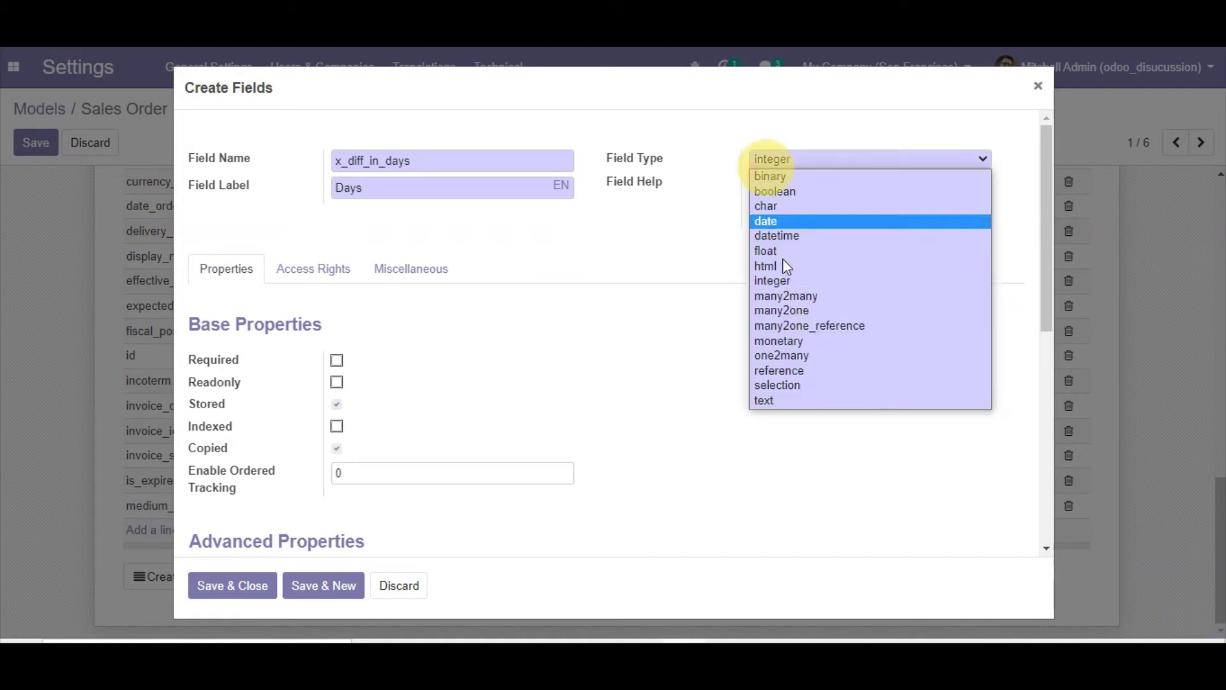
{"action": "left_click", "coordinate": [625, 322]}
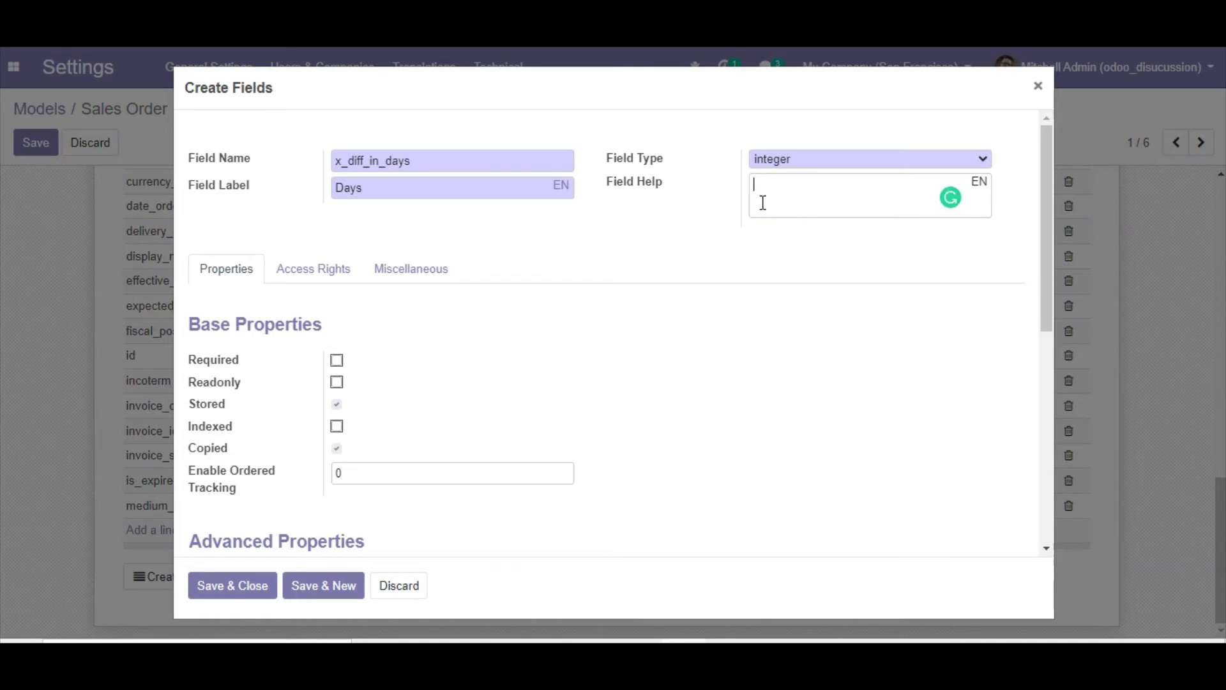
Turn off the Stored and Copied properties of the new field.
{"action": "scroll", "coordinate": [763, 202], "scroll_direction": "down", "scroll_amount": 3}
{"action": "scroll", "coordinate": [761, 205], "scroll_direction": "up", "scroll_amount": 3}
{"action": "scroll", "coordinate": [564, 332], "scroll_direction": "down", "scroll_amount": 3}
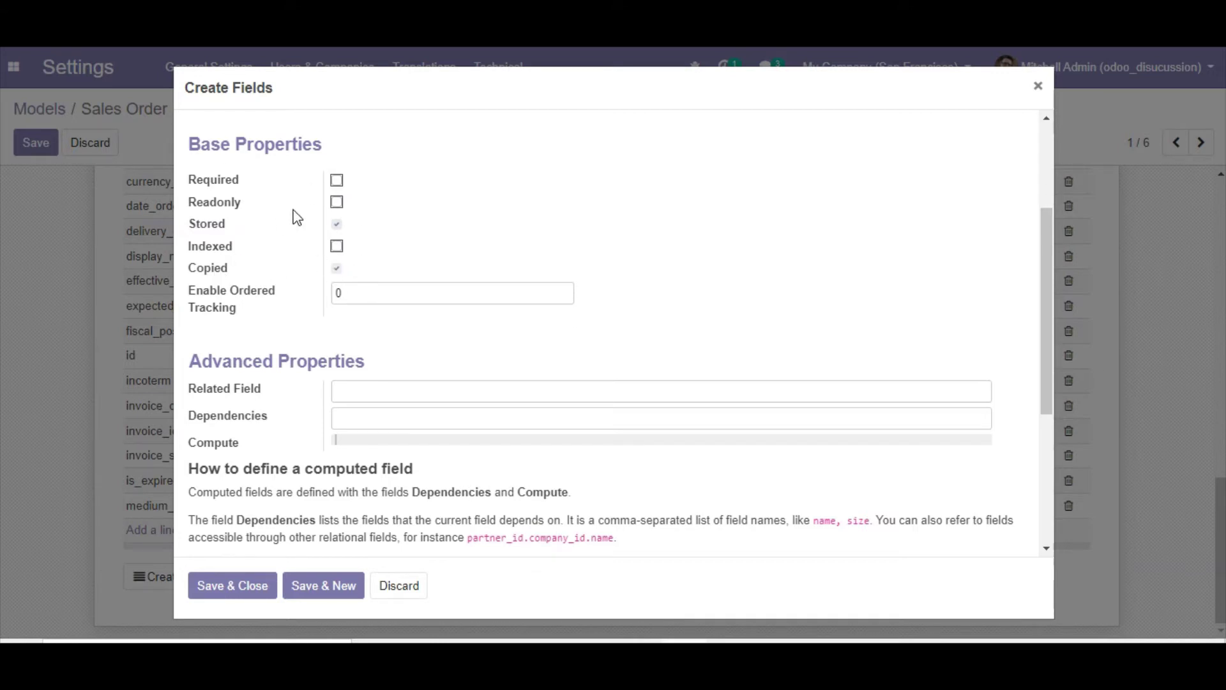
{"action": "left_click", "coordinate": [337, 224]}
{"action": "left_click", "coordinate": [334, 269]}
{"action": "scroll", "coordinate": [439, 230], "scroll_direction": "down", "scroll_amount": 3}
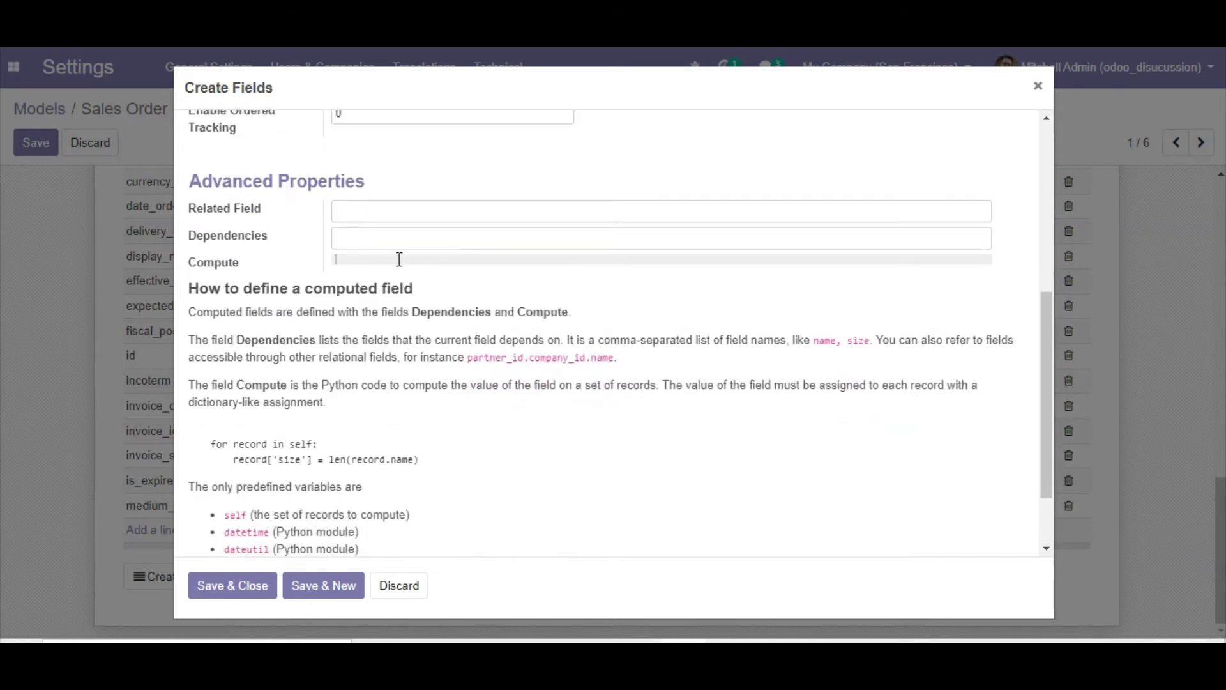
Copy the two-line sample code from the computed field help and paste it into the Compute field.
{"action": "left_click", "coordinate": [399, 259]}
{"action": "scroll", "coordinate": [493, 316], "scroll_direction": "up", "scroll_amount": 6}
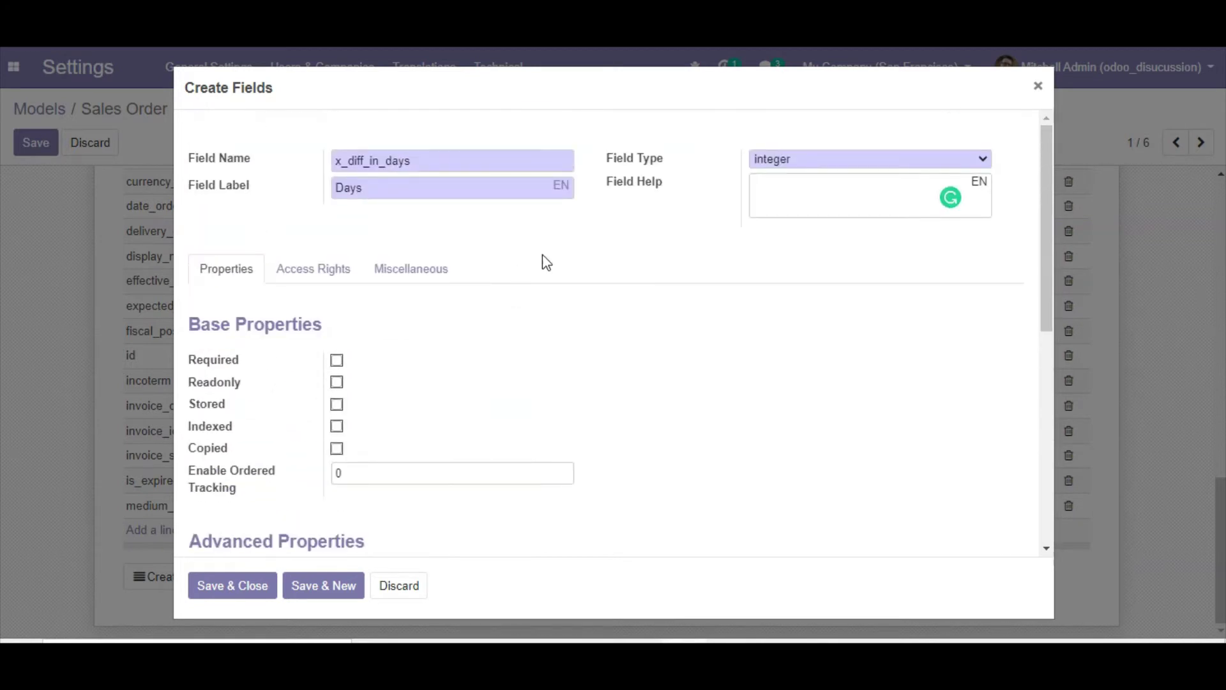
{"action": "left_click_drag", "start_coordinate": [403, 161], "coordinate": [275, 159]}
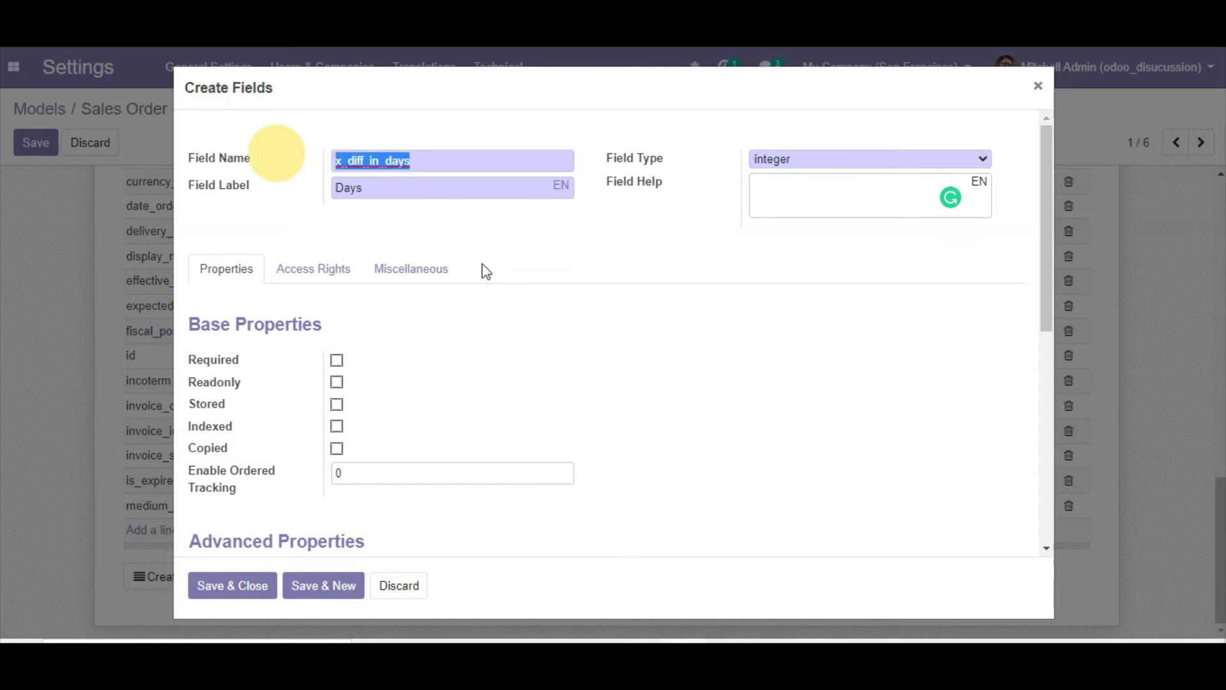
{"action": "scroll", "coordinate": [503, 288], "scroll_direction": "down", "scroll_amount": 5}
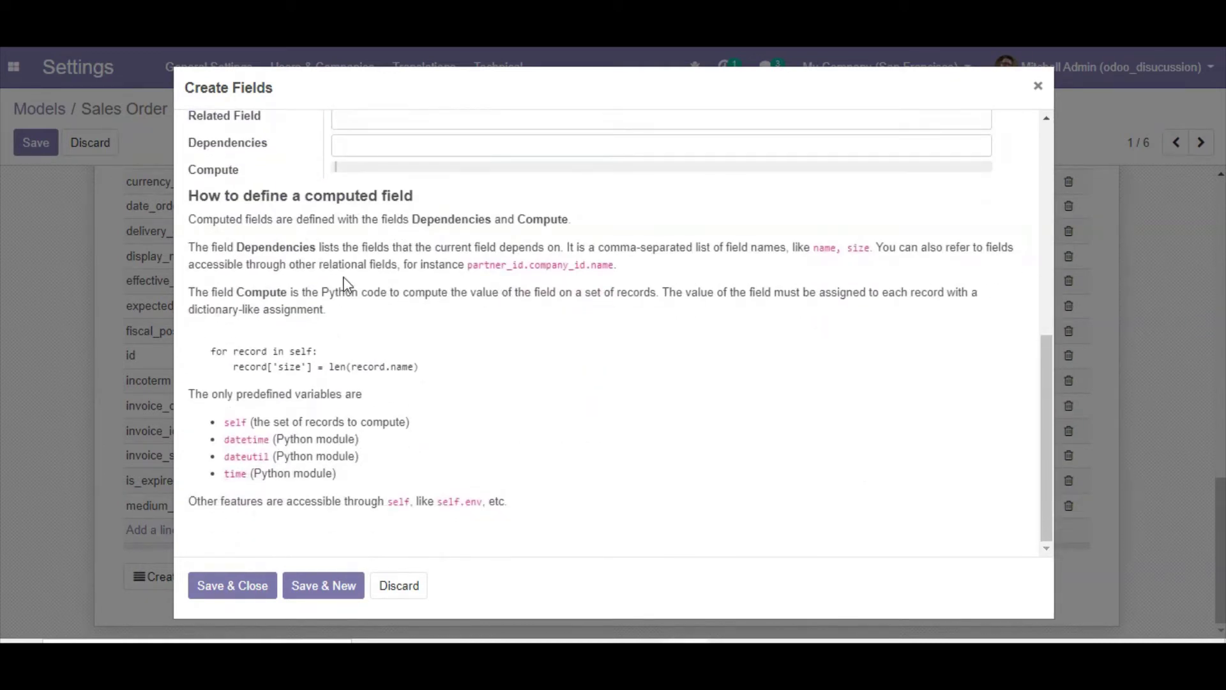
{"action": "scroll", "coordinate": [228, 374], "scroll_direction": "down", "scroll_amount": 2}
{"action": "left_click_drag", "start_coordinate": [210, 357], "coordinate": [419, 365]}
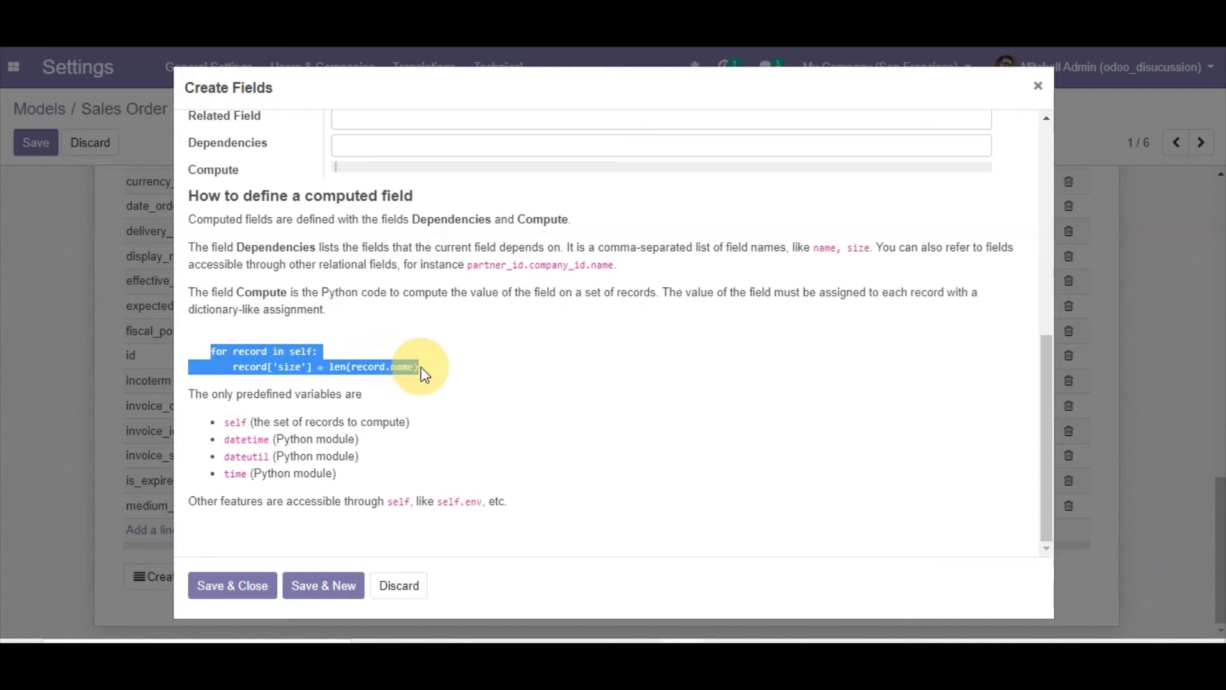
{"action": "right_click", "coordinate": [321, 358]}
{"action": "left_click", "coordinate": [339, 370]}
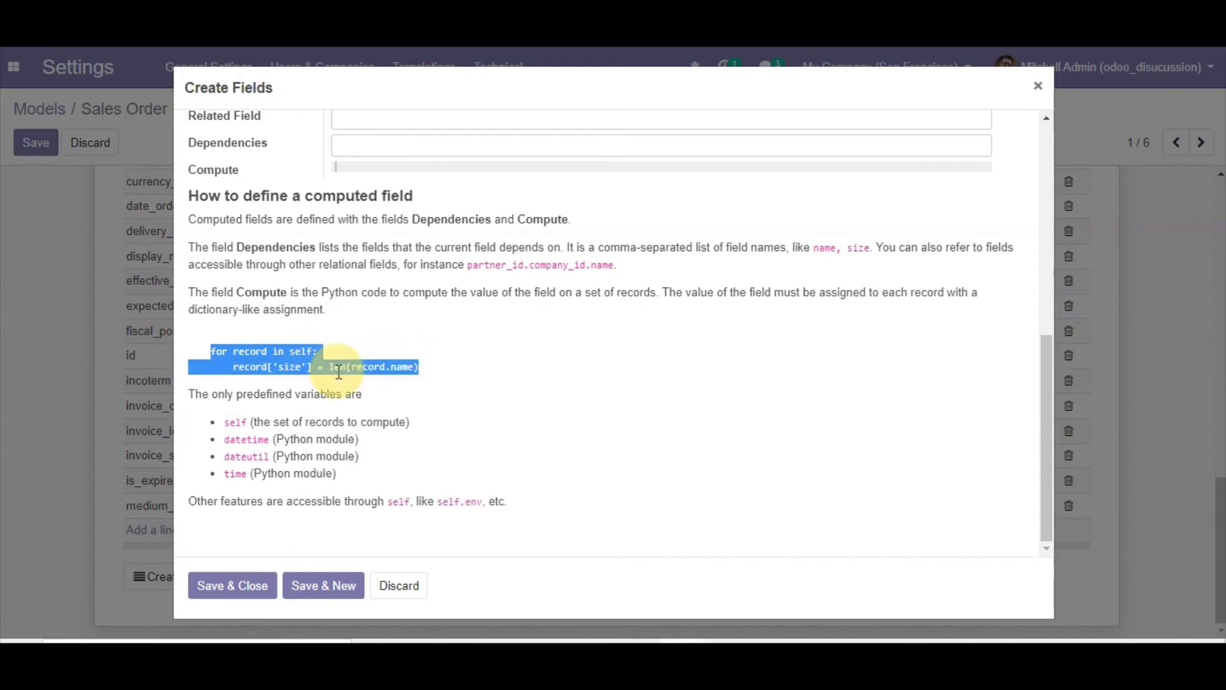
{"action": "left_click", "coordinate": [353, 169]}
{"action": "key", "text": "ctrl+v"}
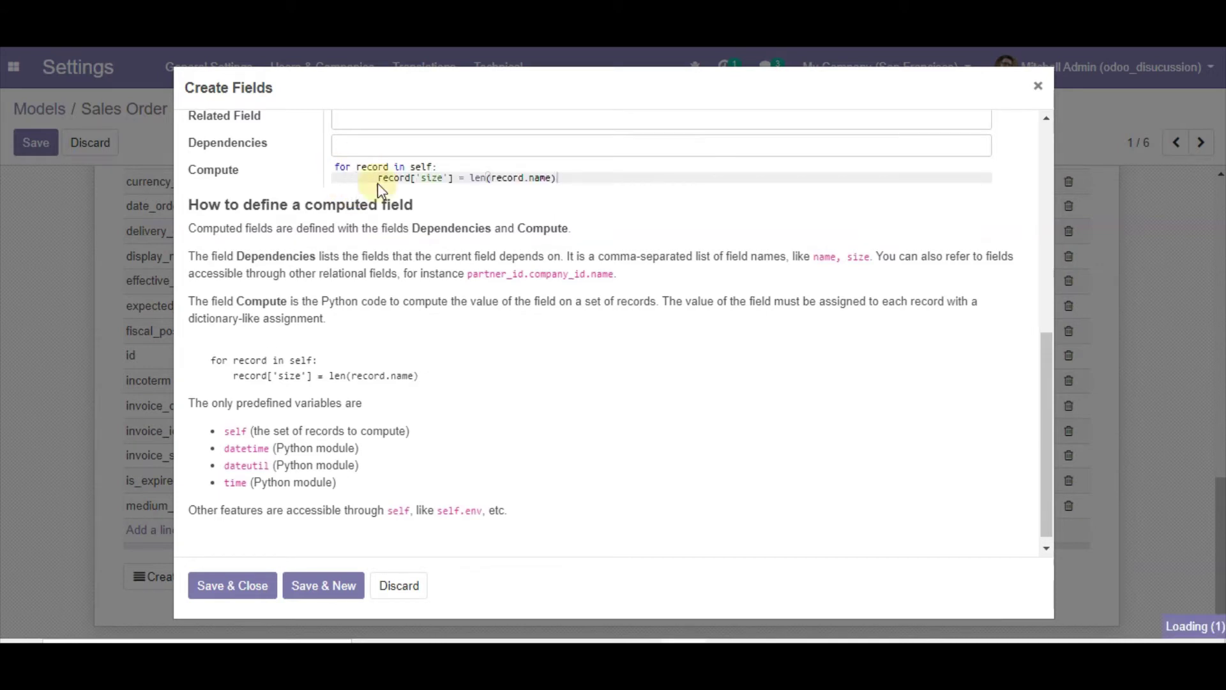
Reduce the indentation of the record assignment line in the Compute code and select its 'size' key.
{"action": "left_click", "coordinate": [380, 183]}
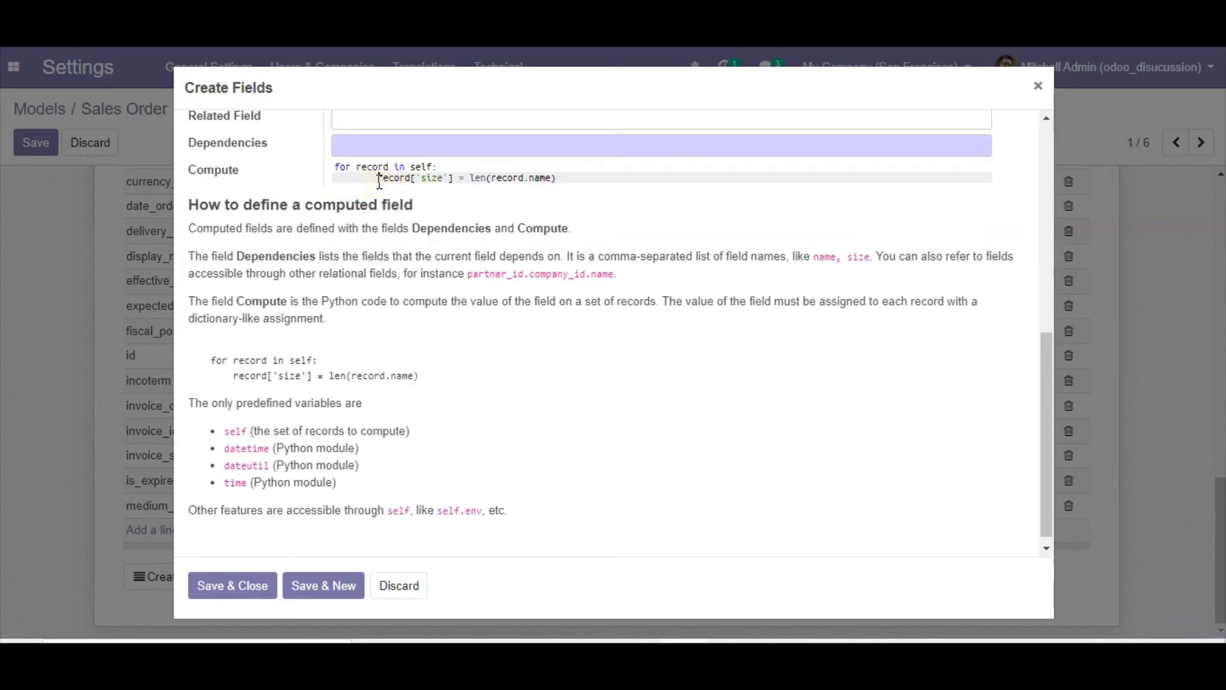
{"action": "key", "text": "BackSpace"}
{"action": "key", "text": "BackSpace"}
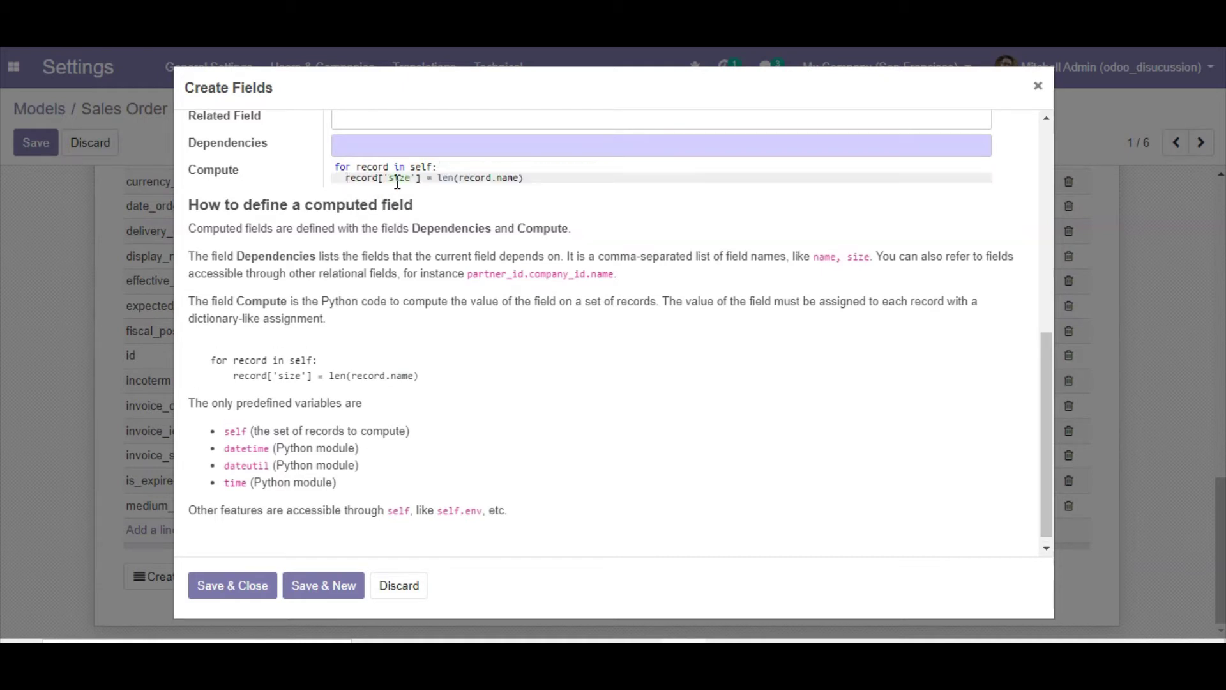
{"action": "double_click", "coordinate": [399, 177]}
{"action": "scroll", "coordinate": [396, 191], "scroll_direction": "up", "scroll_amount": 1}
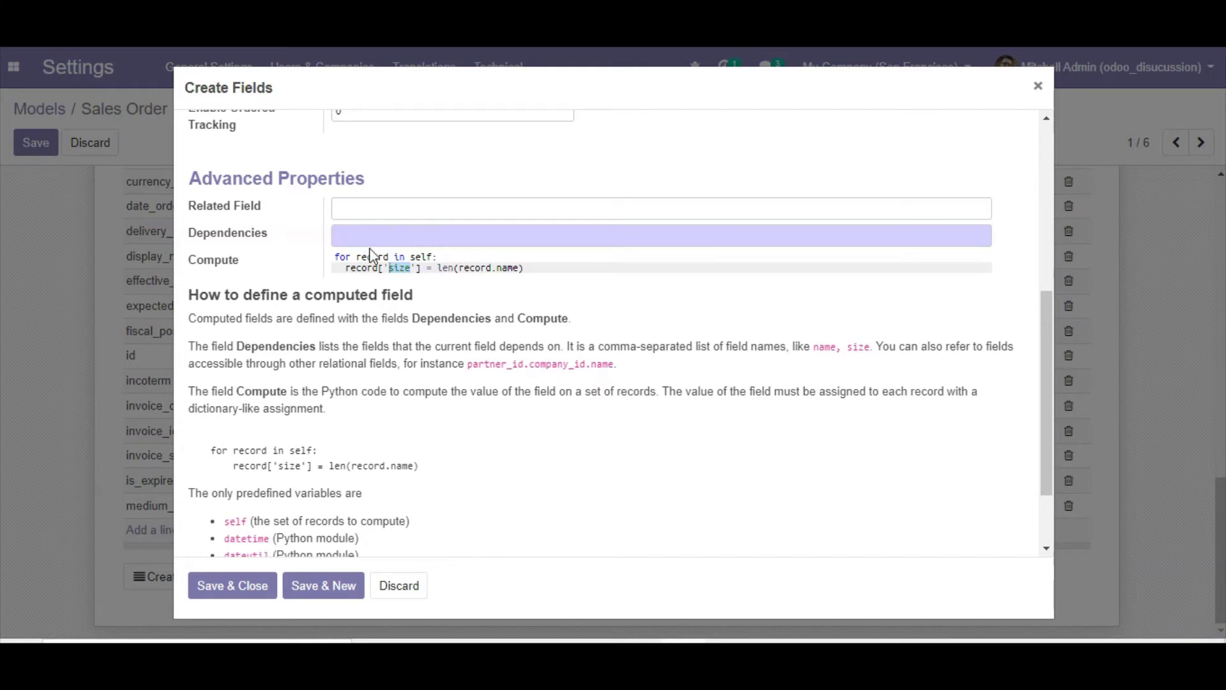
Dismiss the desktop notification and enter date_irder in the Dependencies field.
{"action": "mouse_move", "coordinate": [224, 238]}
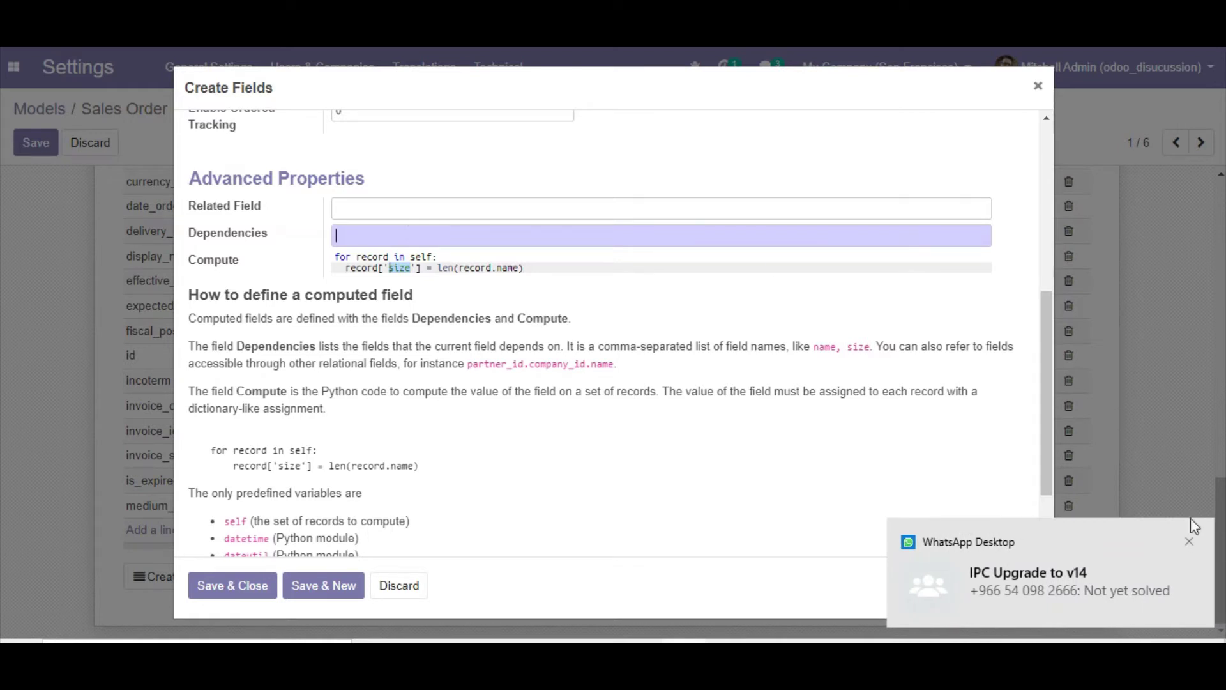
{"action": "left_click", "coordinate": [1188, 542]}
{"action": "left_click", "coordinate": [406, 231]}
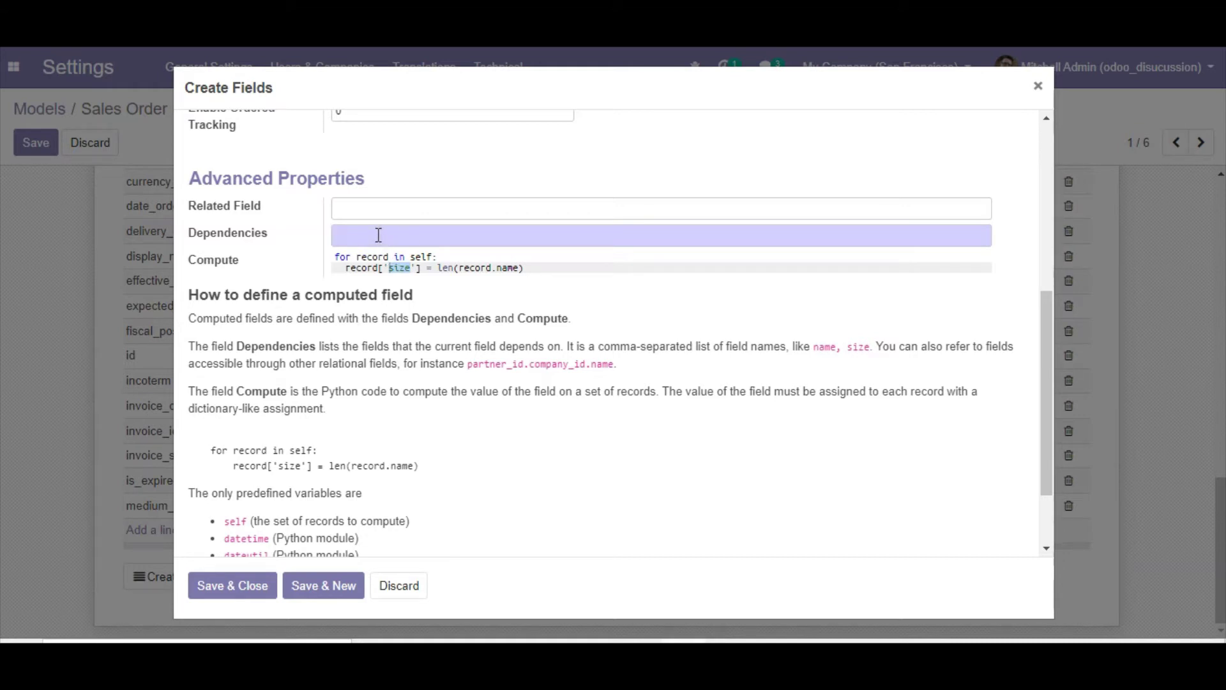
{"action": "type", "text": "date_irder"}
Duplicate a browser tab, dismiss the client error and bring up the Ready Mat quotation in the Sales app.
{"action": "right_click", "coordinate": [369, 47]}
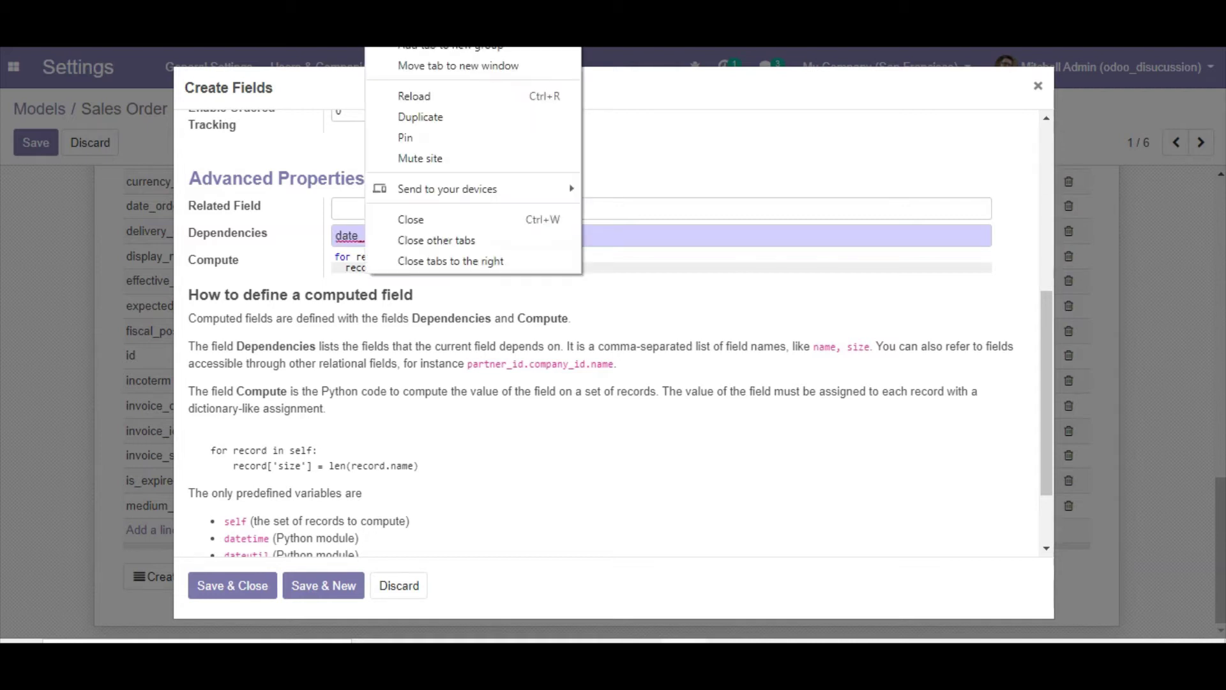
{"action": "left_click", "coordinate": [421, 137]}
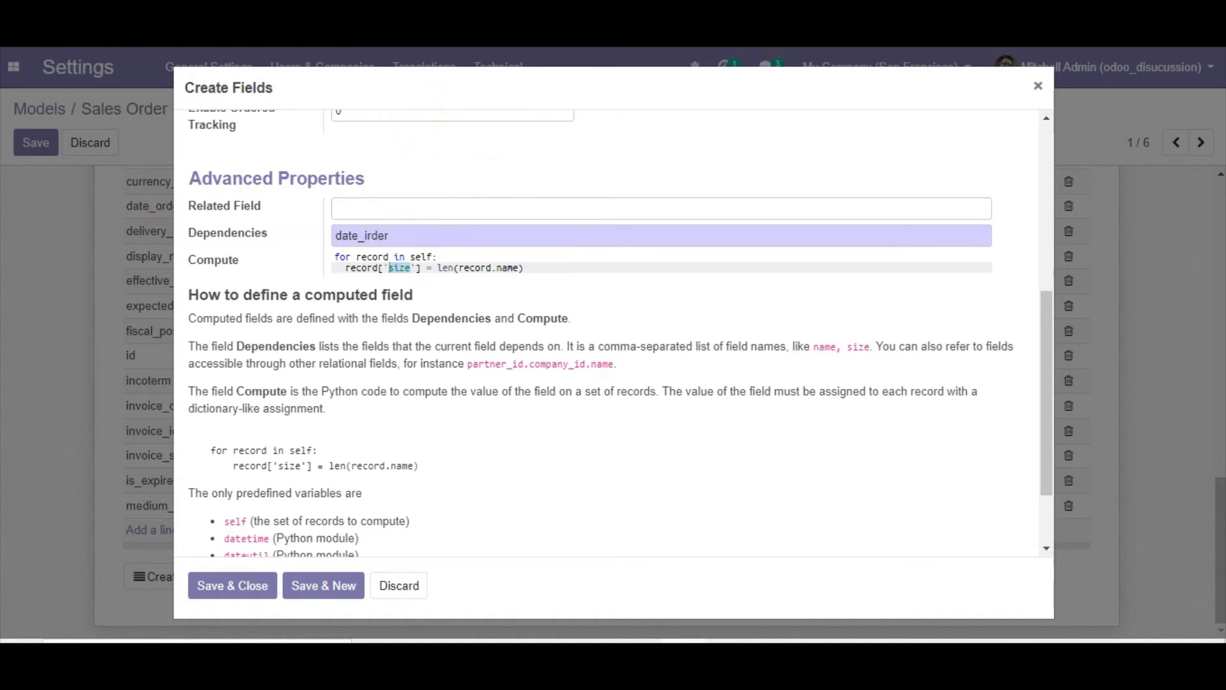
{"action": "right_click", "coordinate": [249, 47]}
{"action": "left_click", "coordinate": [294, 140]}
{"action": "right_click", "coordinate": [257, 47]}
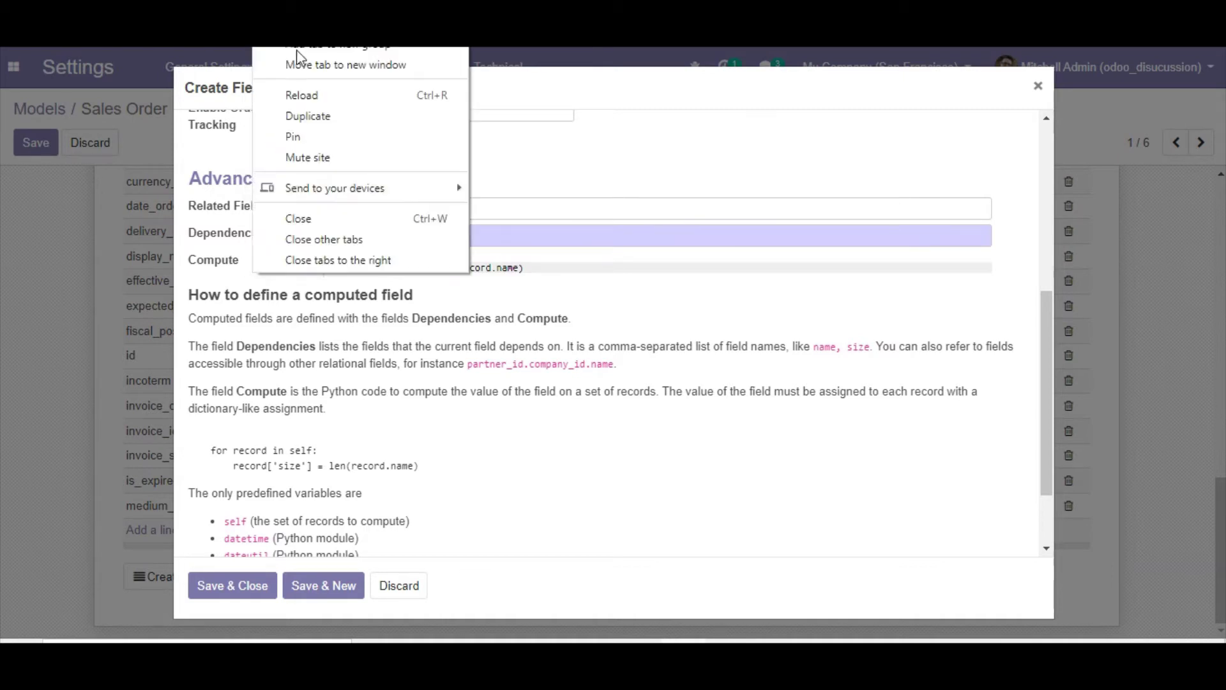
{"action": "left_click", "coordinate": [311, 117]}
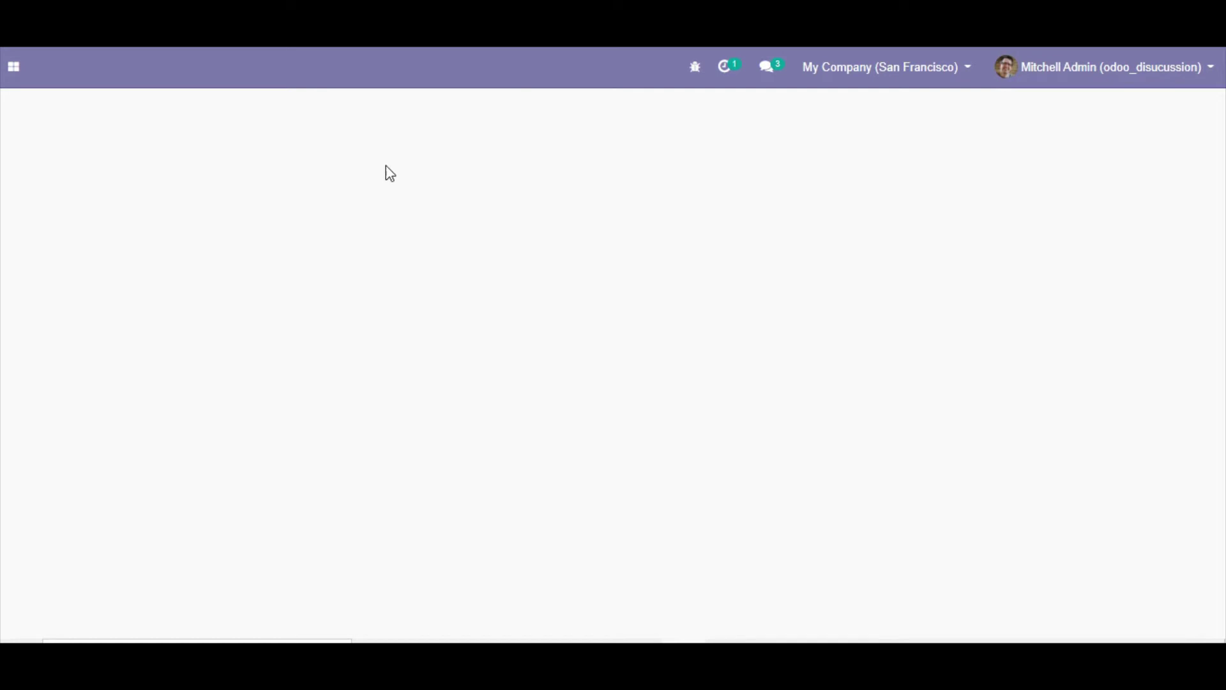
{"action": "left_click", "coordinate": [14, 66]}
{"action": "left_click", "coordinate": [52, 156]}
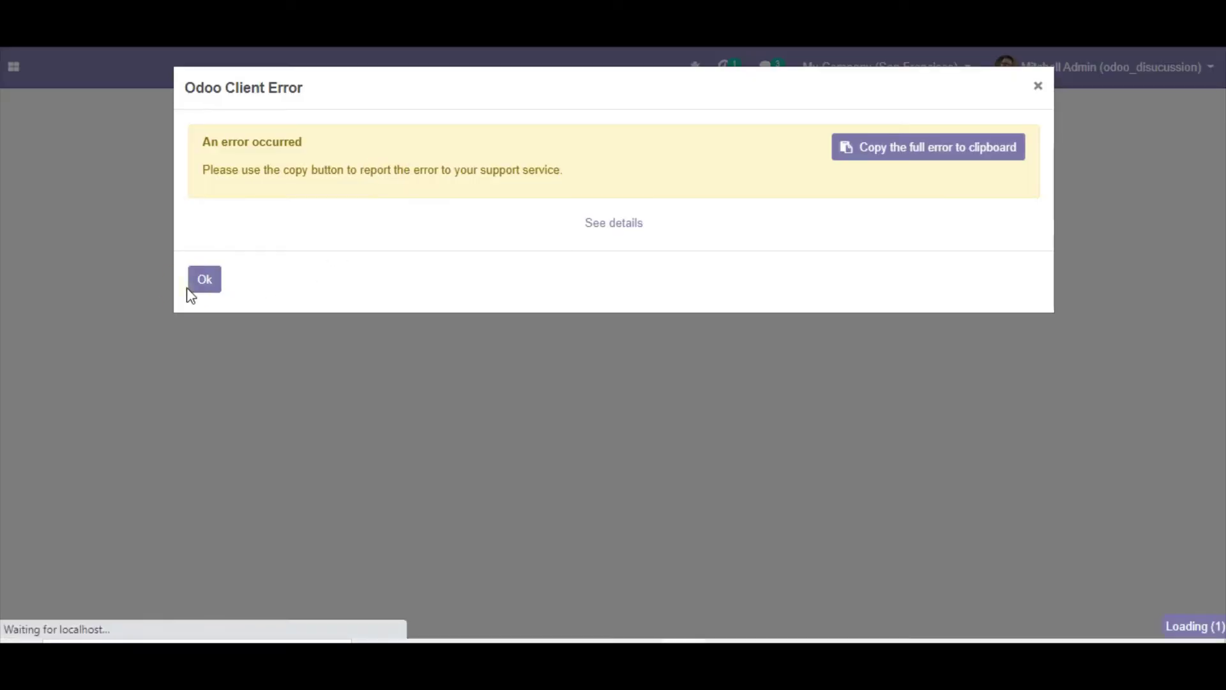
{"action": "left_click", "coordinate": [194, 280]}
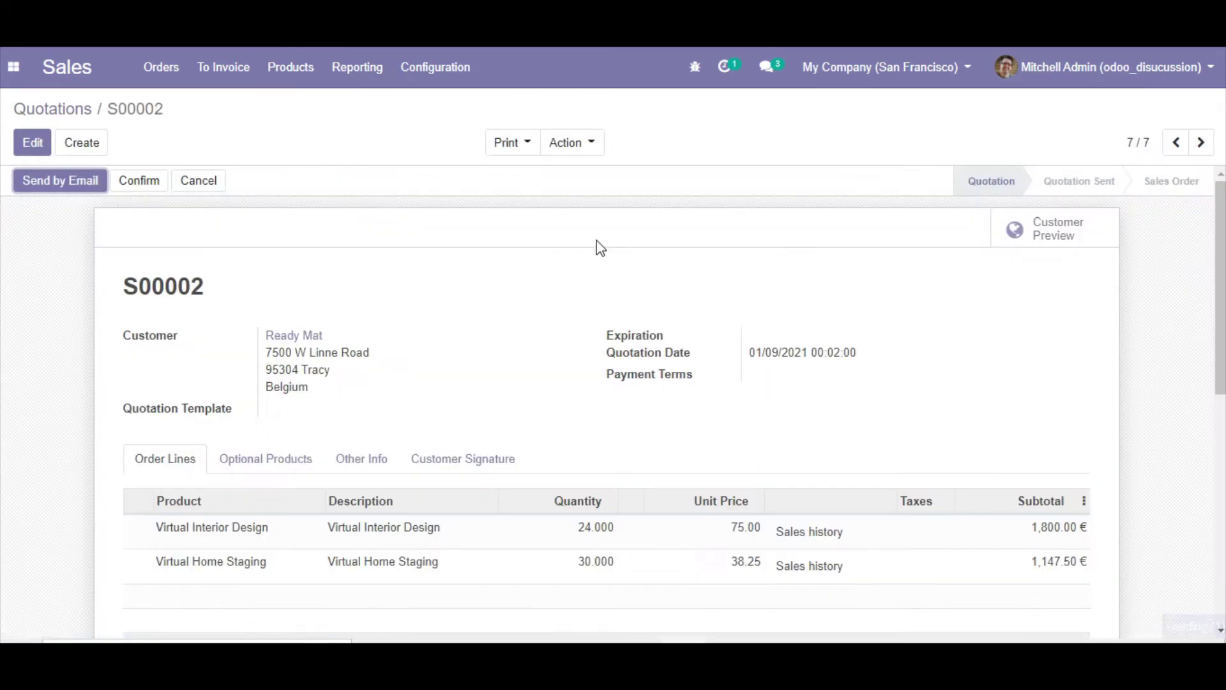
Correct the misspelled Dependencies entry to date_order and follow it with a comma.
{"action": "mouse_move", "coordinate": [643, 365]}
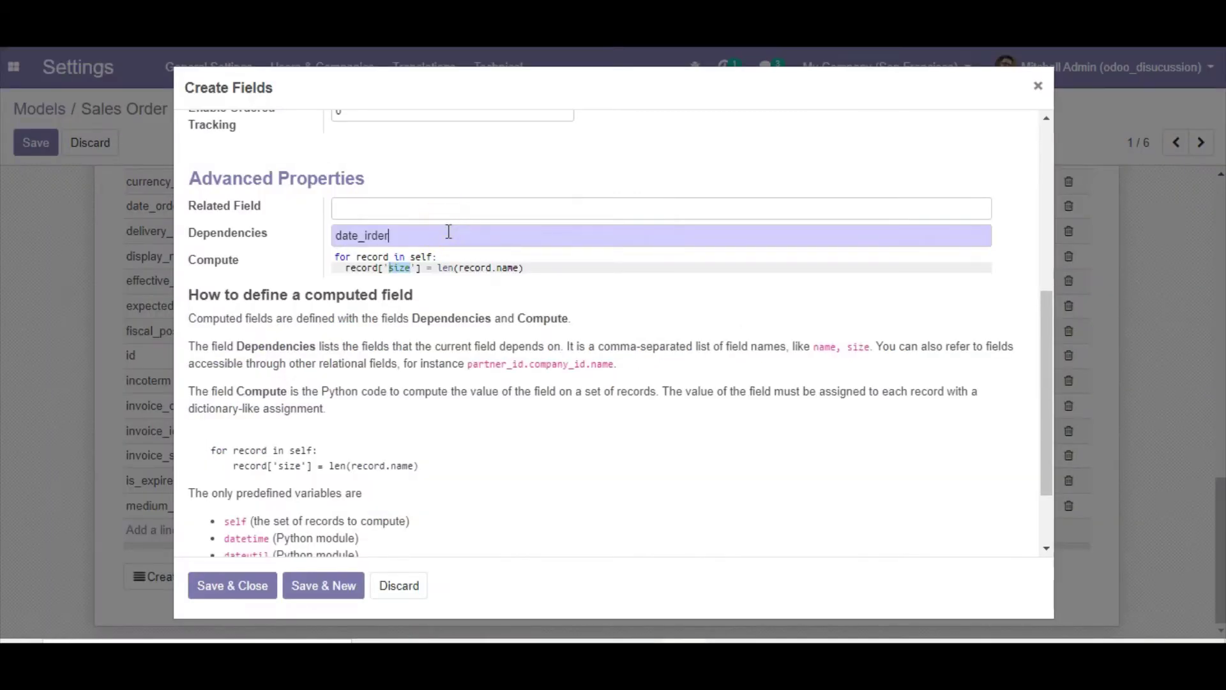
{"action": "key", "text": "BackSpace"}
{"action": "key", "text": "BackSpace"}
{"action": "key", "text": "BackSpace"}
{"action": "key", "text": "BackSpace"}
{"action": "key", "text": "BackSpace"}
{"action": "type", "text": "order,"}
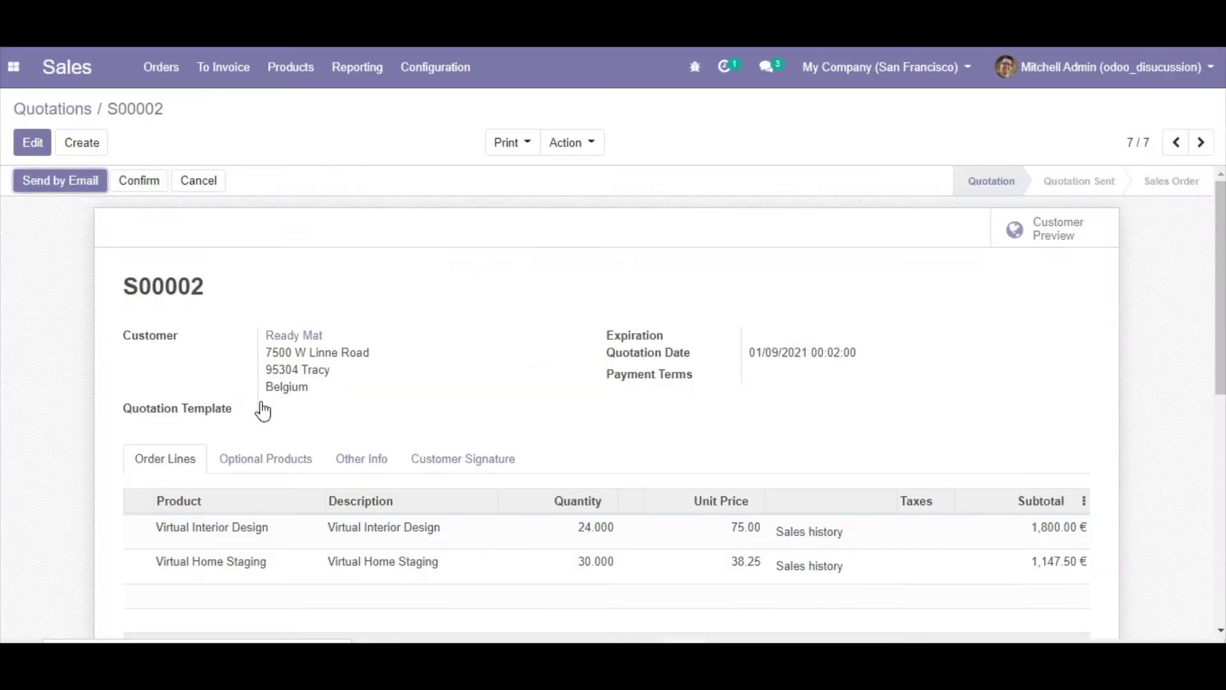
Check the Delivery Date field in the quotation's Other Info section and add commitment_date to the new field's Dependencies.
{"action": "scroll", "coordinate": [178, 345], "scroll_direction": "down", "scroll_amount": 4}
{"action": "left_click", "coordinate": [345, 202]}
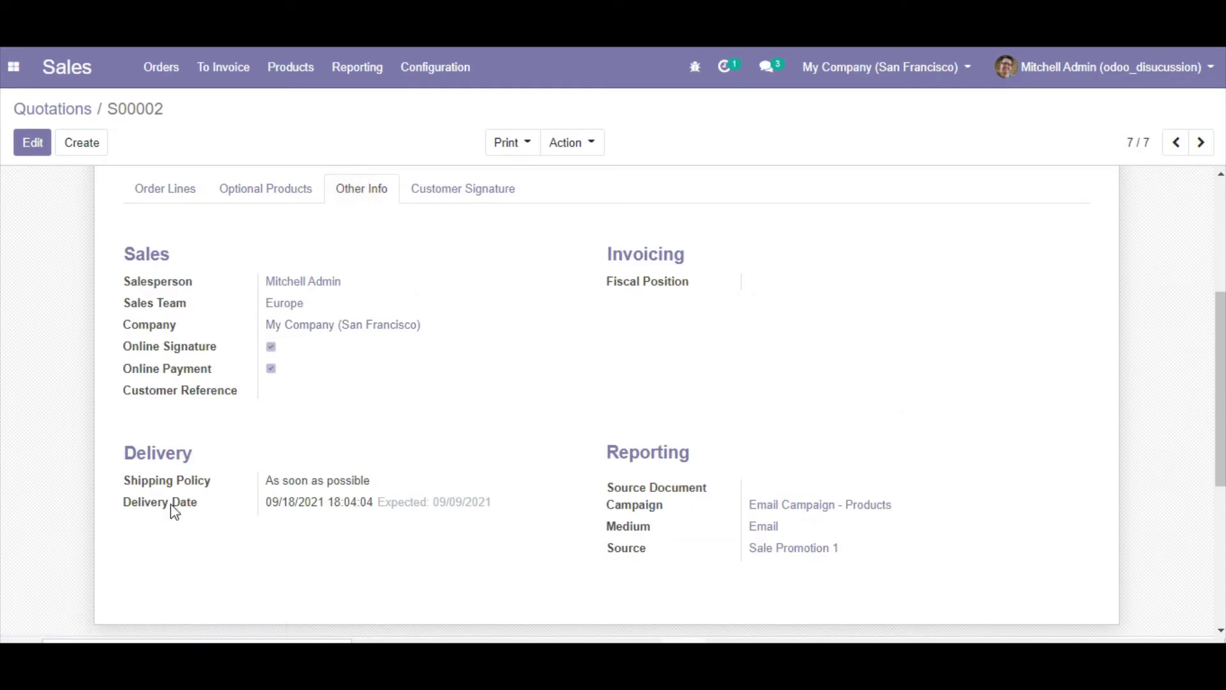
{"action": "mouse_move", "coordinate": [173, 512]}
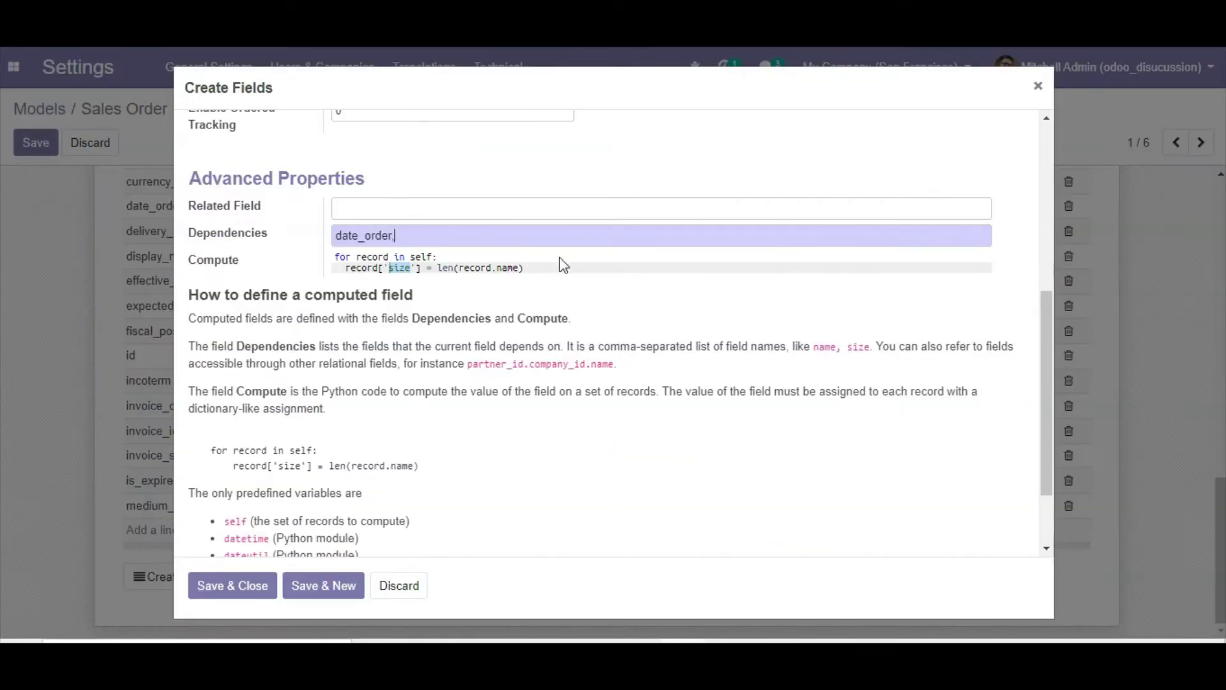
{"action": "type", "text": "commitment_date"}
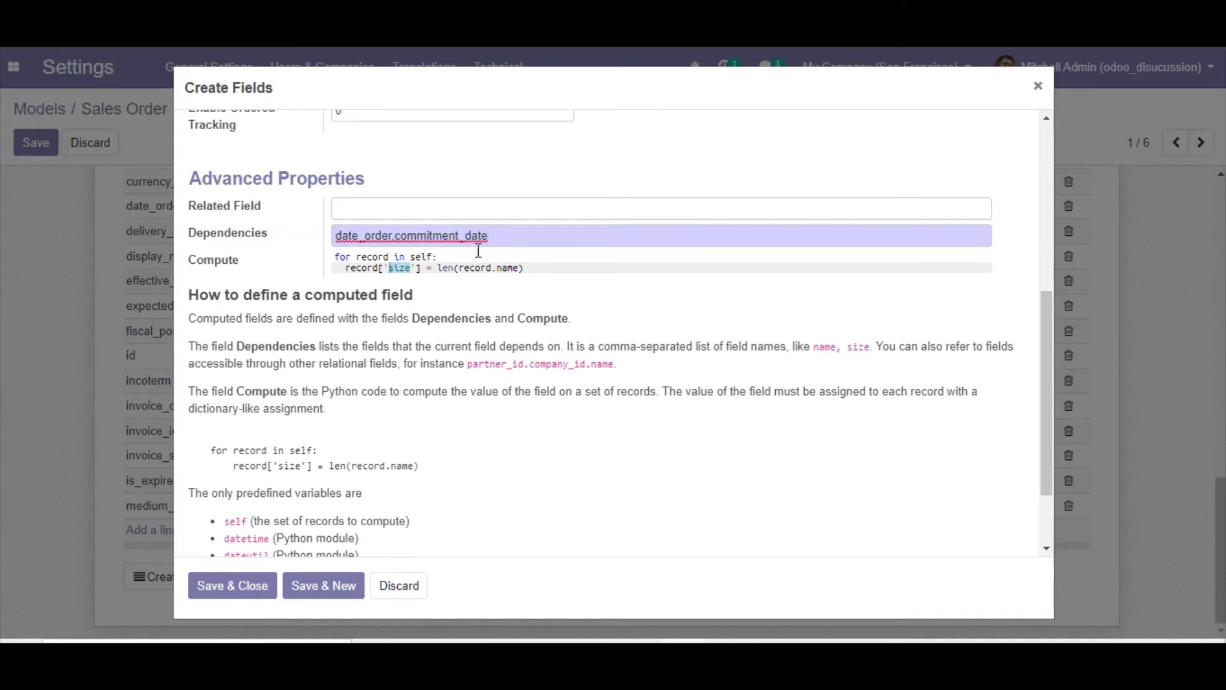
{"action": "scroll", "coordinate": [550, 197], "scroll_direction": "up", "scroll_amount": 5}
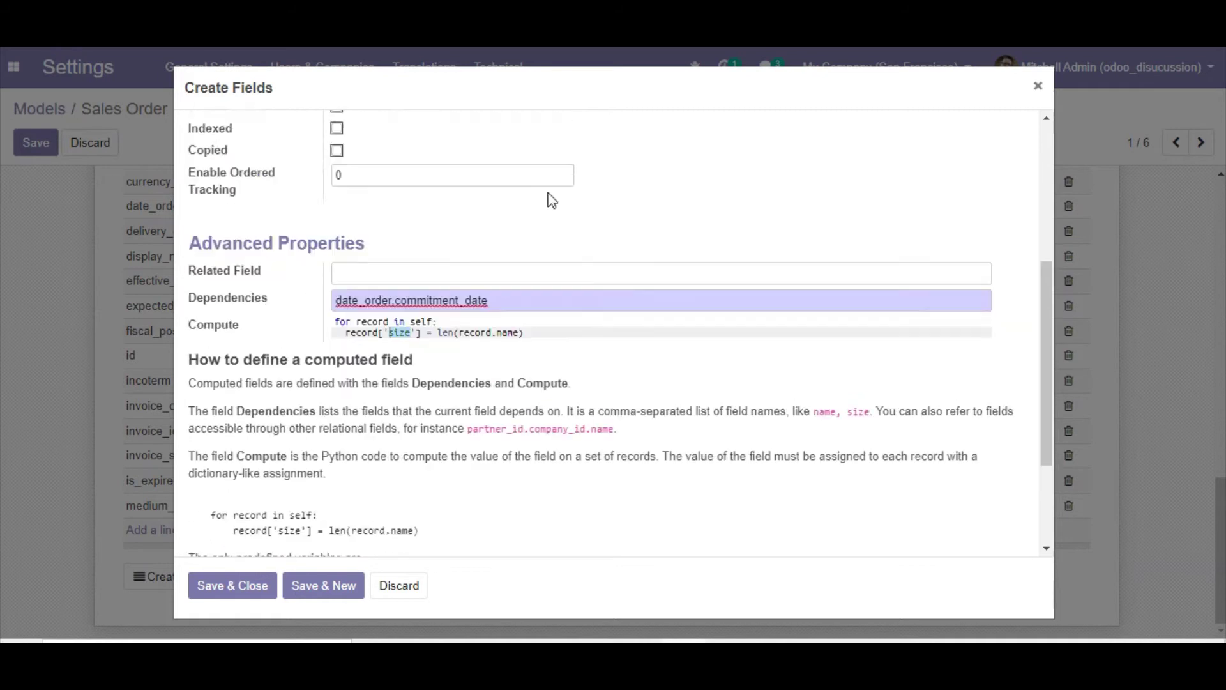
{"action": "scroll", "coordinate": [509, 257], "scroll_direction": "down", "scroll_amount": 5}
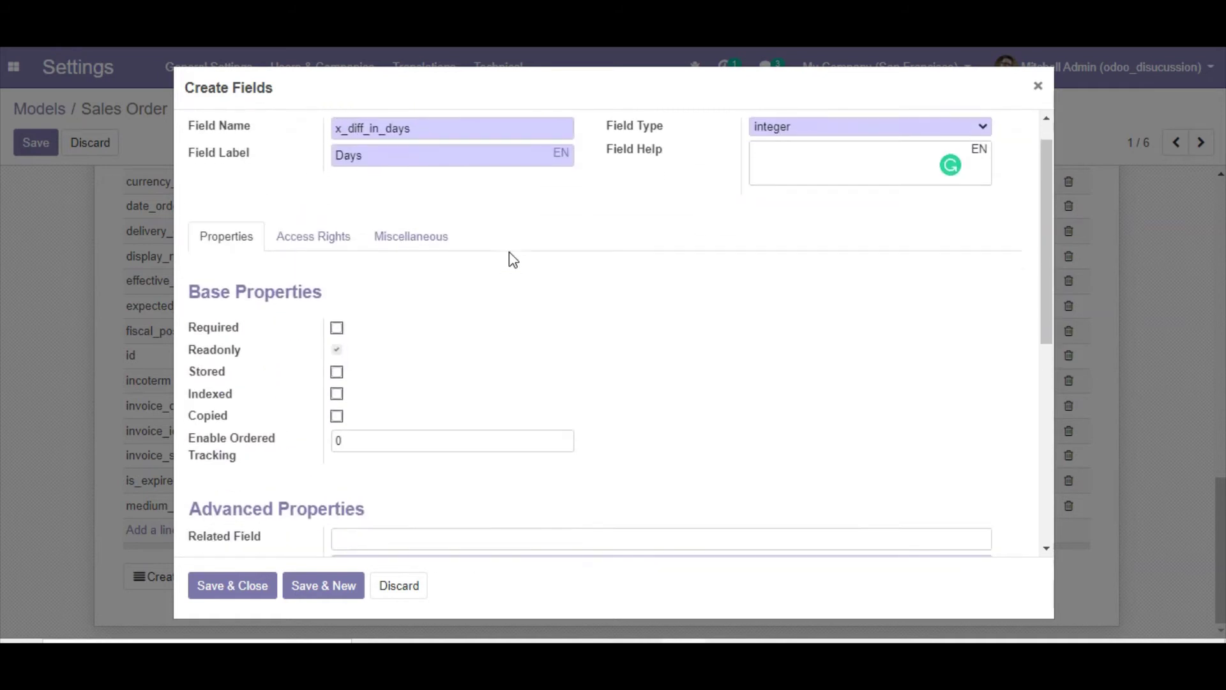
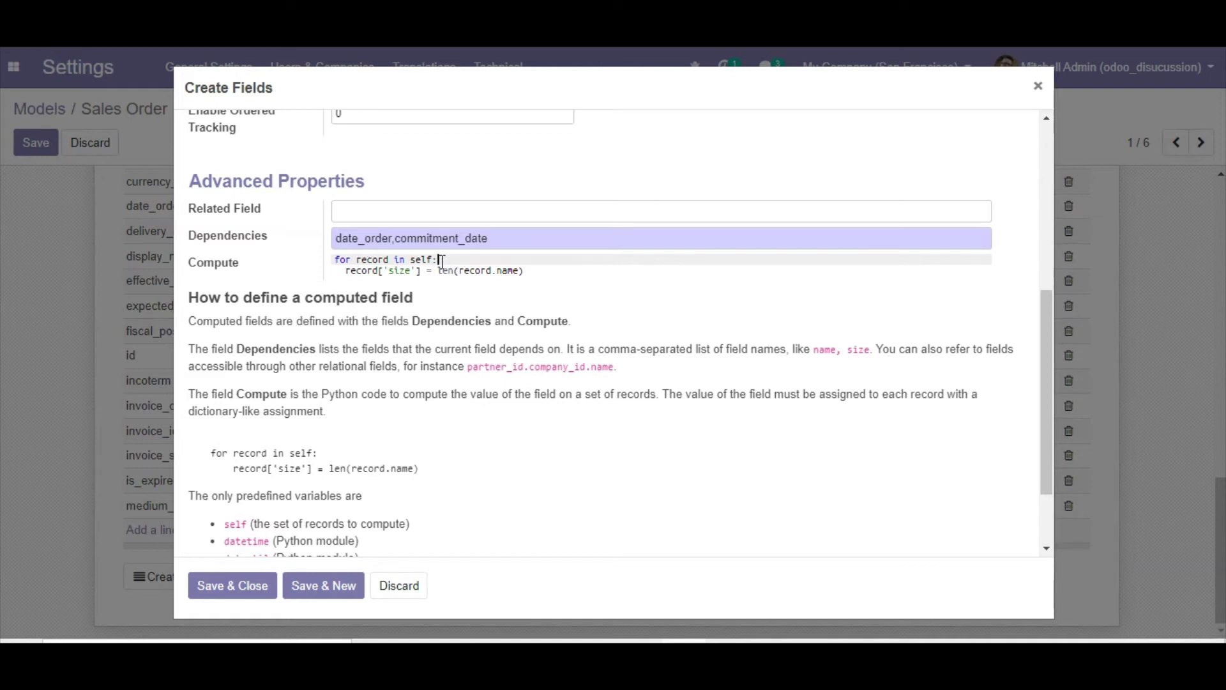
Insert the lines date_order = record.date_order and delivery = record.commitment_date inside the loop of the Compute code.
{"action": "double_click", "coordinate": [394, 271]}
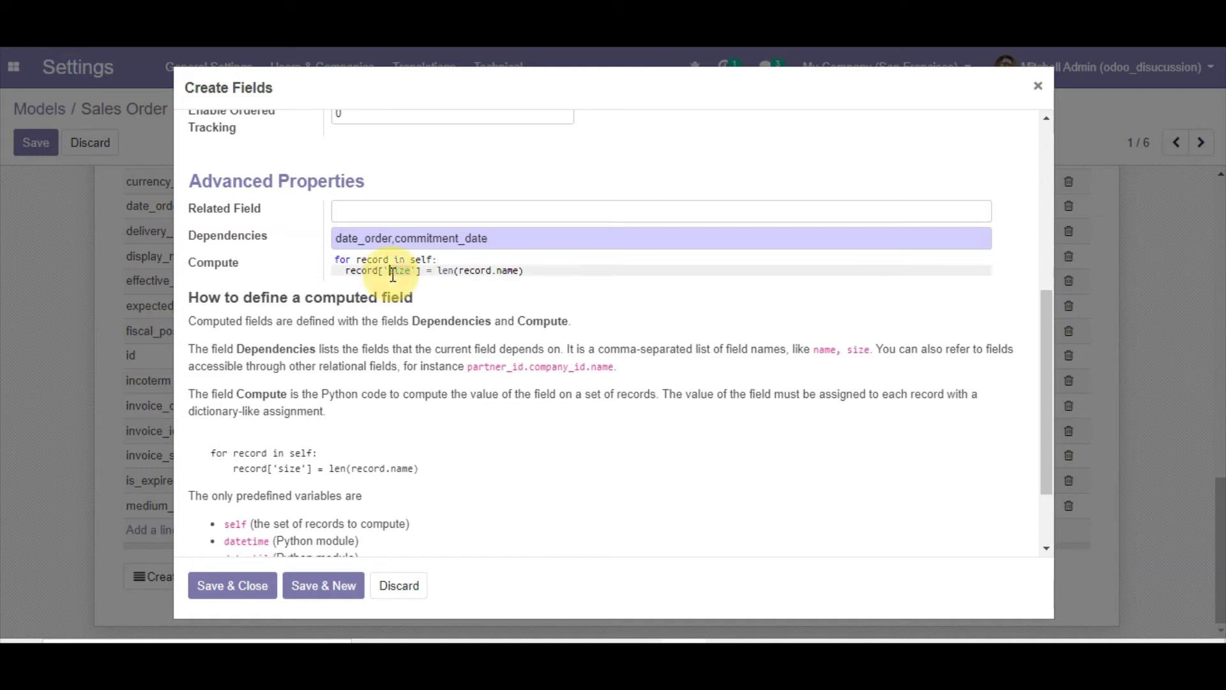
{"action": "left_click", "coordinate": [369, 271]}
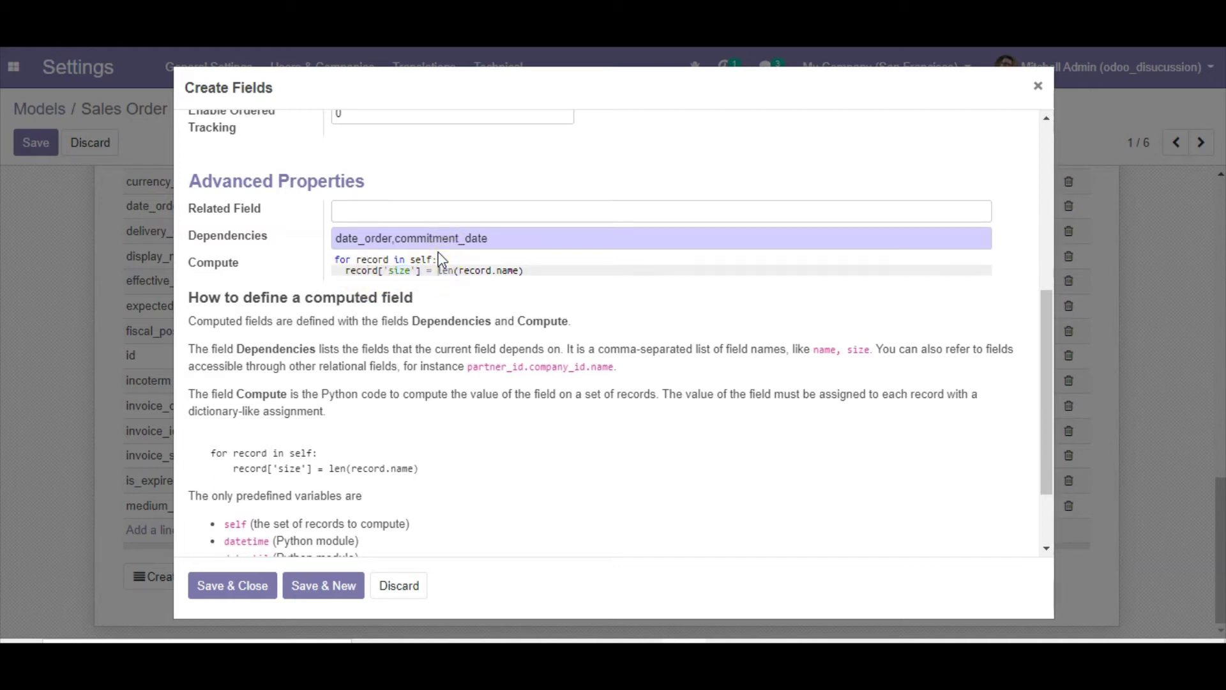
{"action": "key", "text": "Return"}
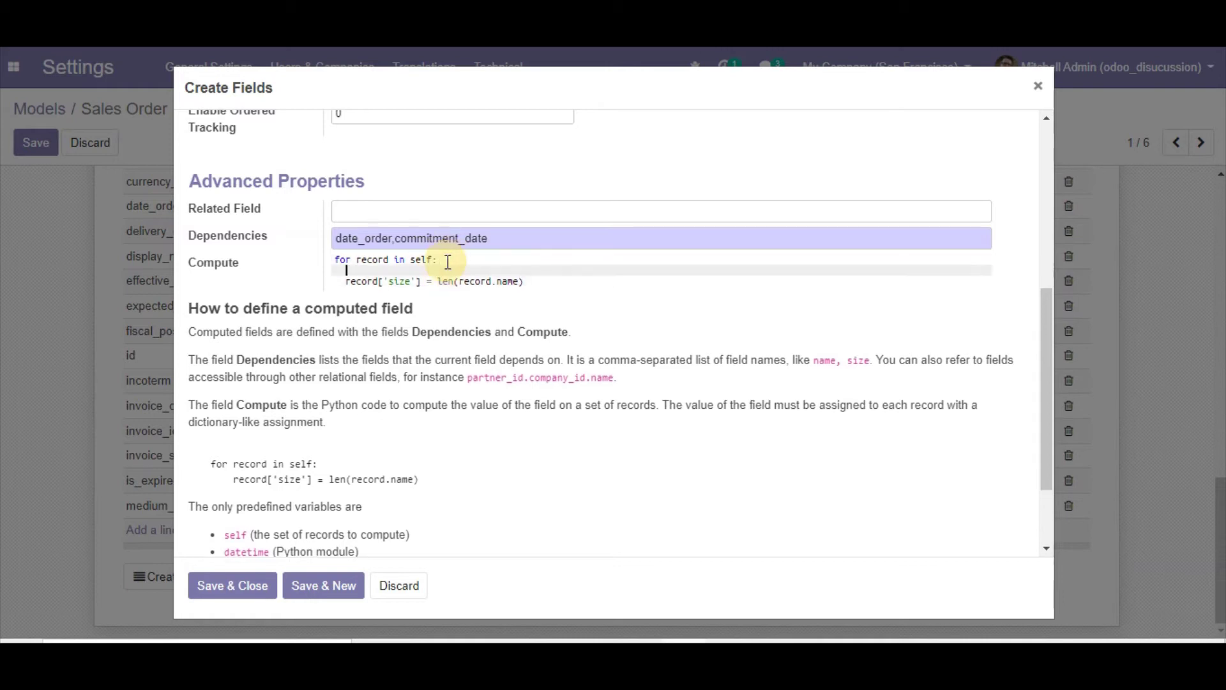
{"action": "type", "text": "date_order = recor"}
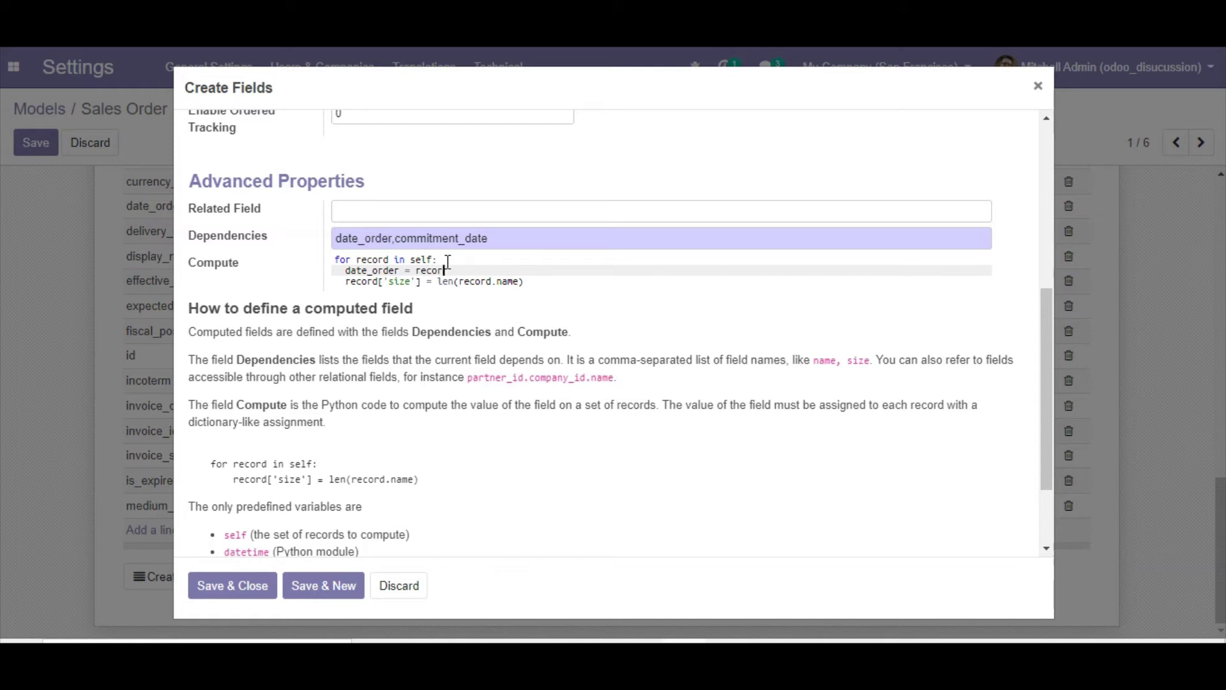
{"action": "type", "text": "d.date_order"}
{"action": "key", "text": "Return"}
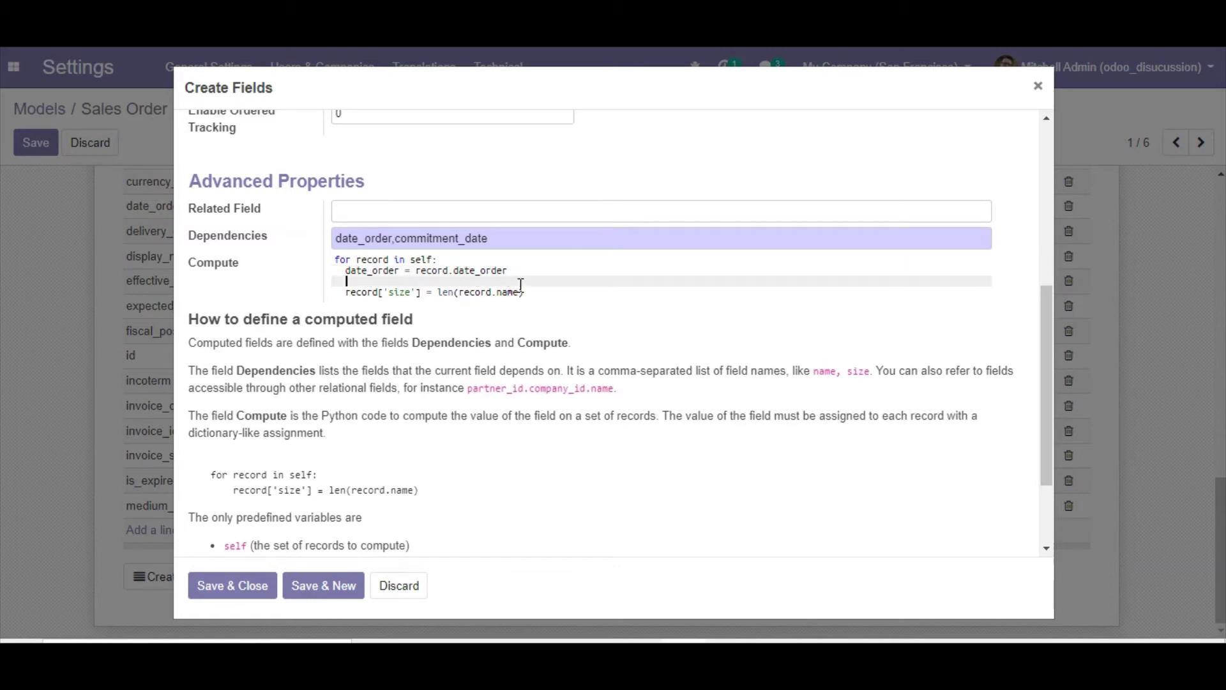
{"action": "type", "text": "delivery = record.commitment_date"}
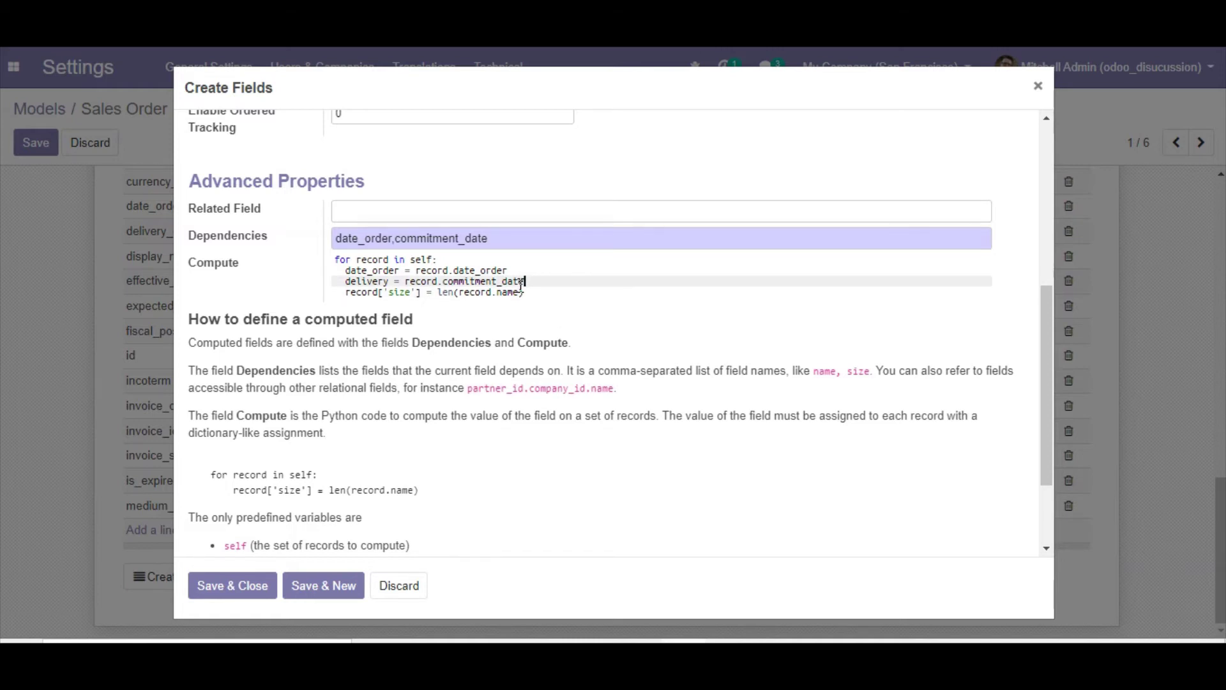
Add the line difference = delivery - date_order below the delivery line in the Compute code.
{"action": "key", "text": "Return"}
{"action": "type", "text": "diff"}
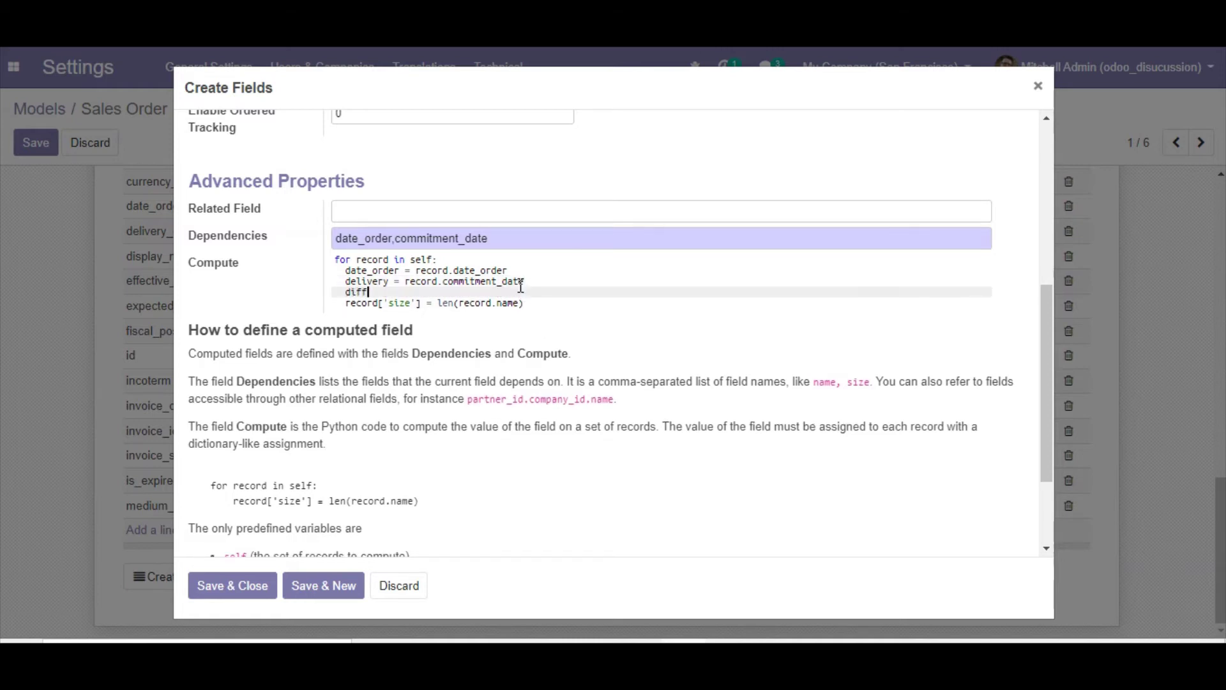
{"action": "type", "text": "erence ="}
{"action": "type", "text": " date_"}
{"action": "type", "text": "delivery"}
{"action": "key", "text": "BackSpace"}
{"action": "key", "text": "BackSpace"}
{"action": "key", "text": "BackSpace"}
{"action": "key", "text": "BackSpace"}
{"action": "key", "text": "BackSpace"}
{"action": "key", "text": "BackSpace"}
{"action": "key", "text": "BackSpace"}
{"action": "key", "text": "BackSpace"}
{"action": "key", "text": "BackSpace"}
{"action": "key", "text": "BackSpace"}
{"action": "key", "text": "BackSpace"}
{"action": "type", "text": "el"}
{"action": "key", "text": "BackSpace"}
{"action": "type", "text": "livery ="}
{"action": "type", "text": " date_order"}
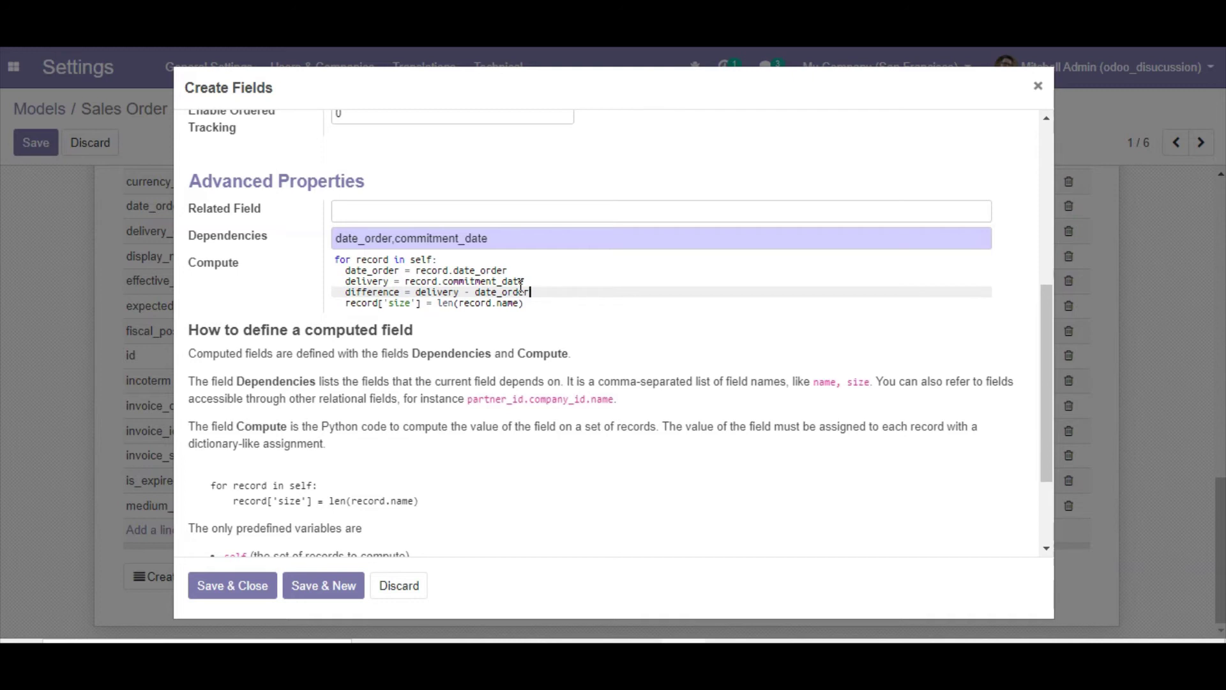
Replace len(record.name) in the record assignment of the Compute code with difference.days.
{"action": "key", "text": "Down"}
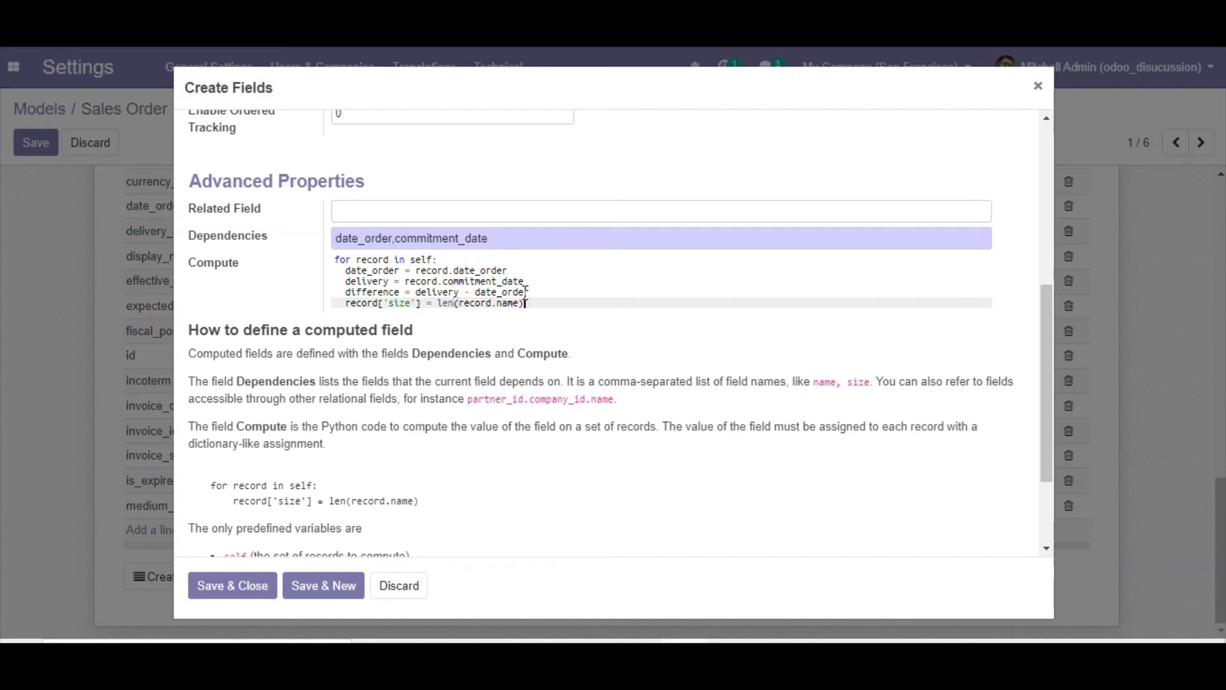
{"action": "double_click", "coordinate": [384, 292]}
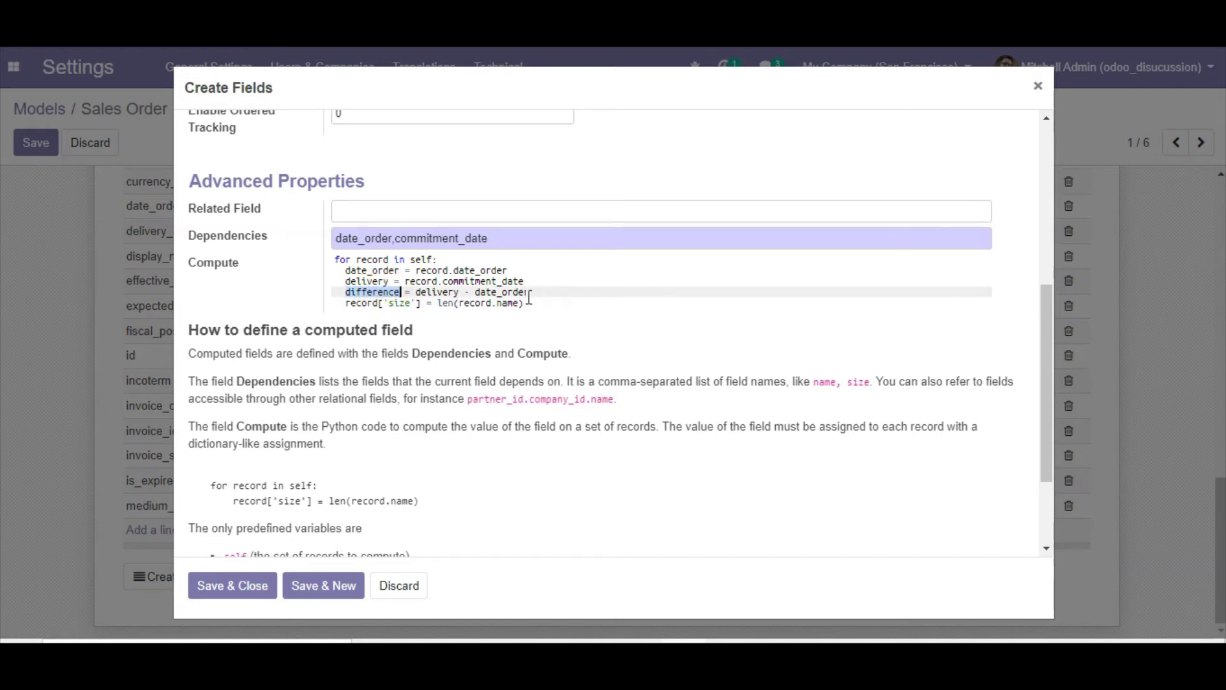
{"action": "mouse_move", "coordinate": [458, 303]}
{"action": "left_mouse_down"}
{"action": "mouse_move", "coordinate": [522, 300]}
{"action": "mouse_move", "coordinate": [418, 303]}
{"action": "mouse_move", "coordinate": [436, 305]}
{"action": "left_mouse_up"}
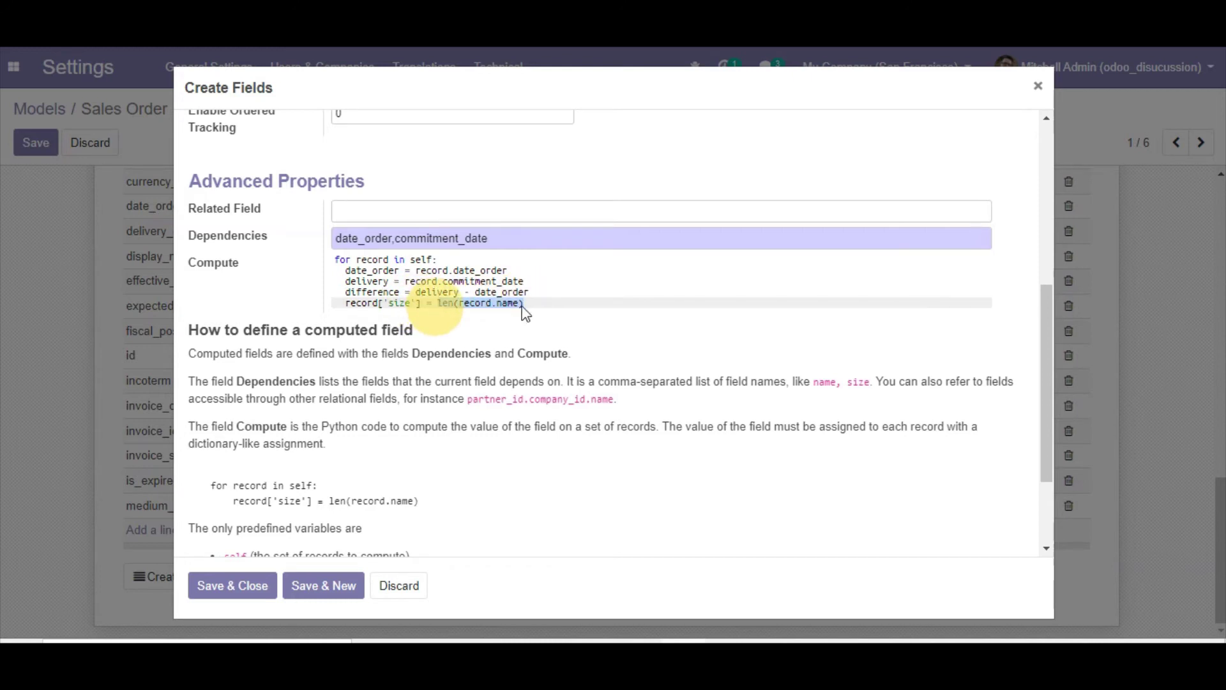
{"action": "type", "text": "differenb"}
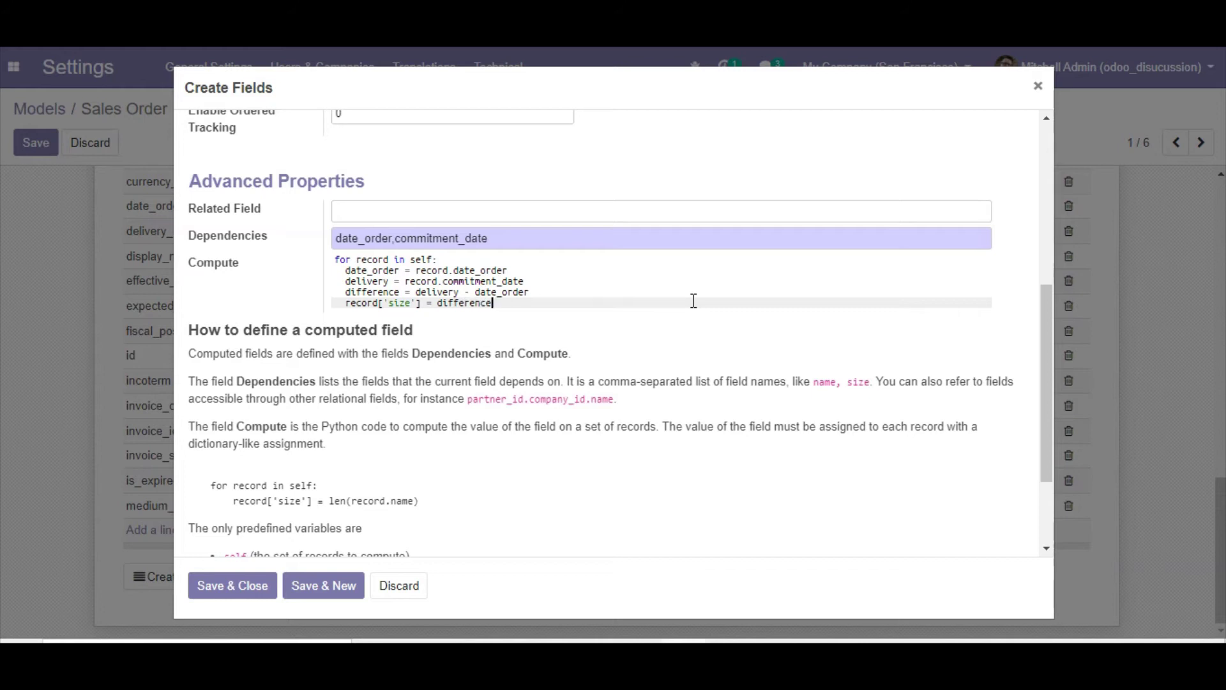
{"action": "type", "text": "e.days"}
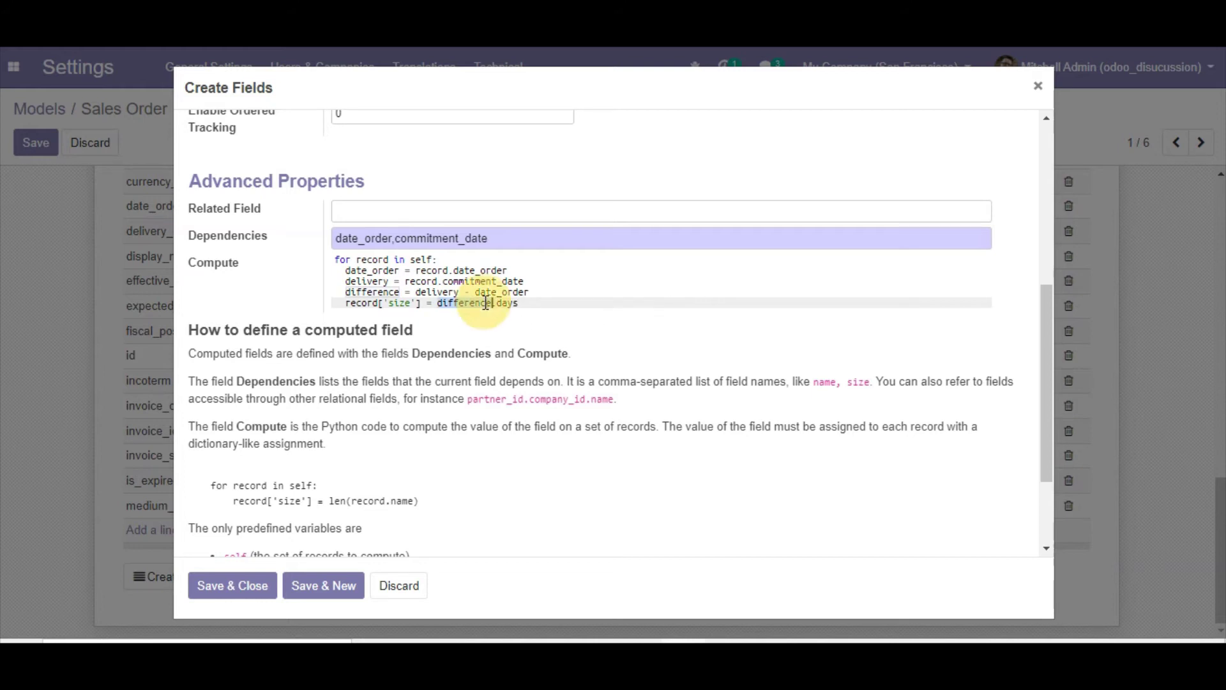
{"action": "double_click", "coordinate": [508, 303]}
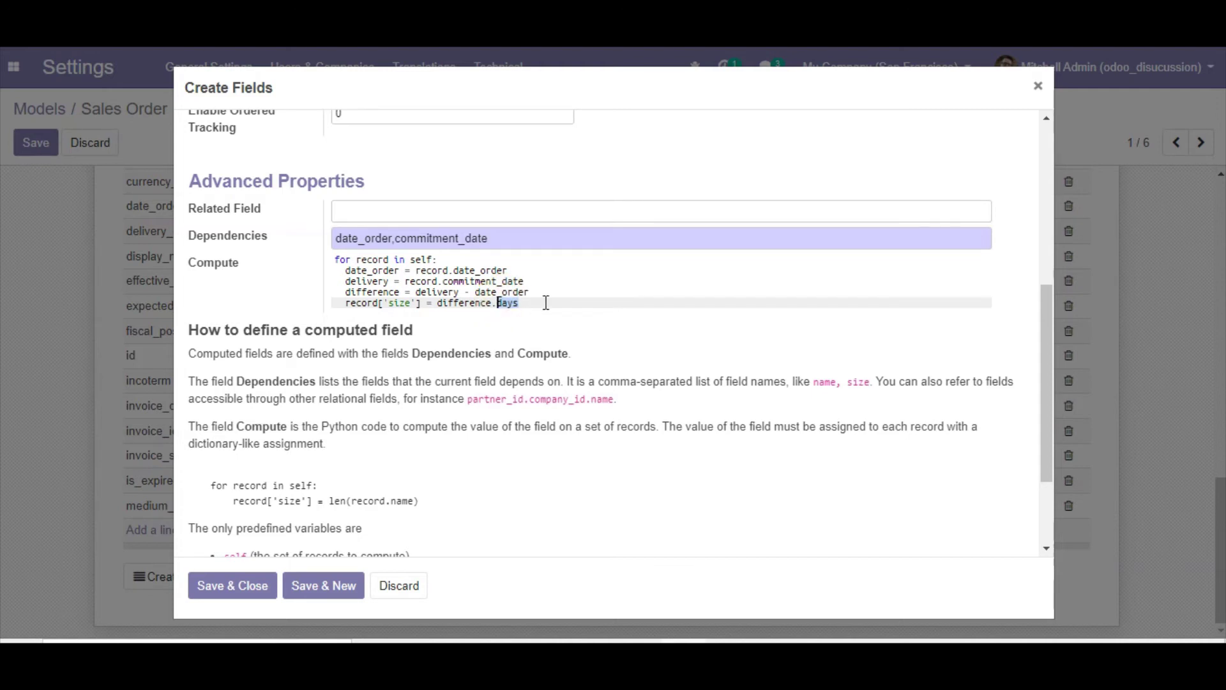
Copy the field name x_diff_in_days over the 'size' key in the Compute code and dismiss the page-saving dialog.
{"action": "double_click", "coordinate": [402, 302]}
{"action": "scroll", "coordinate": [477, 305], "scroll_direction": "up", "scroll_amount": 5}
{"action": "double_click", "coordinate": [364, 159]}
{"action": "key", "text": "ctrl+c"}
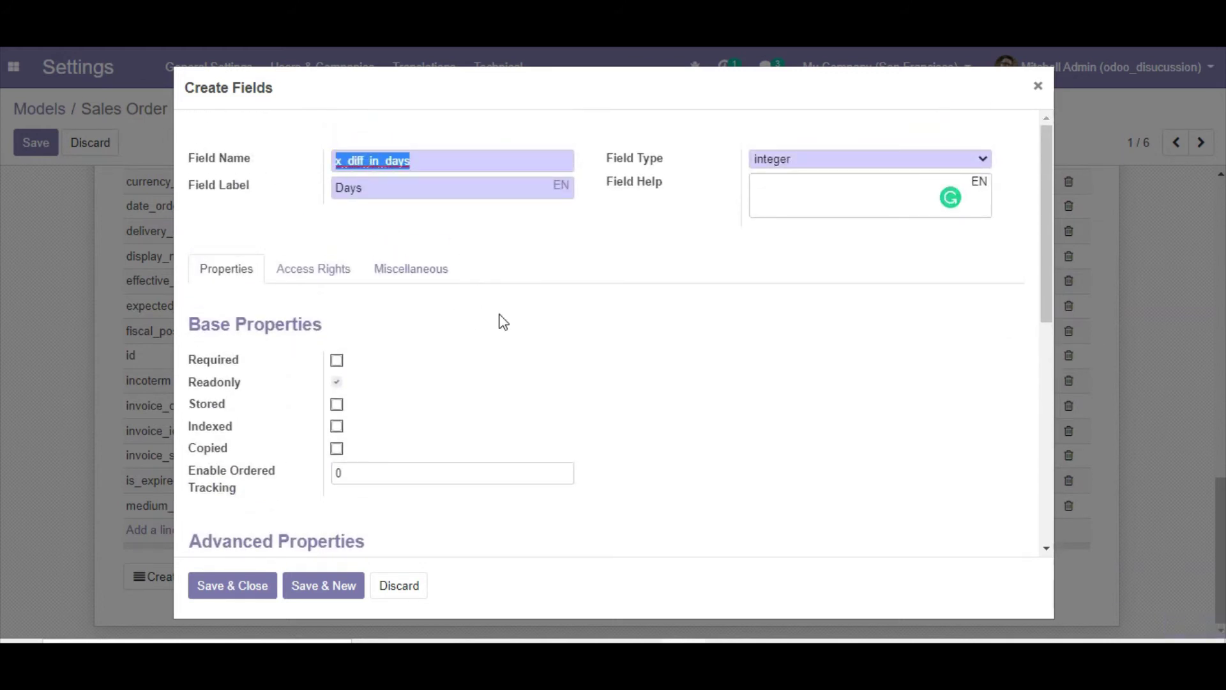
{"action": "scroll", "coordinate": [502, 332], "scroll_direction": "down", "scroll_amount": 7}
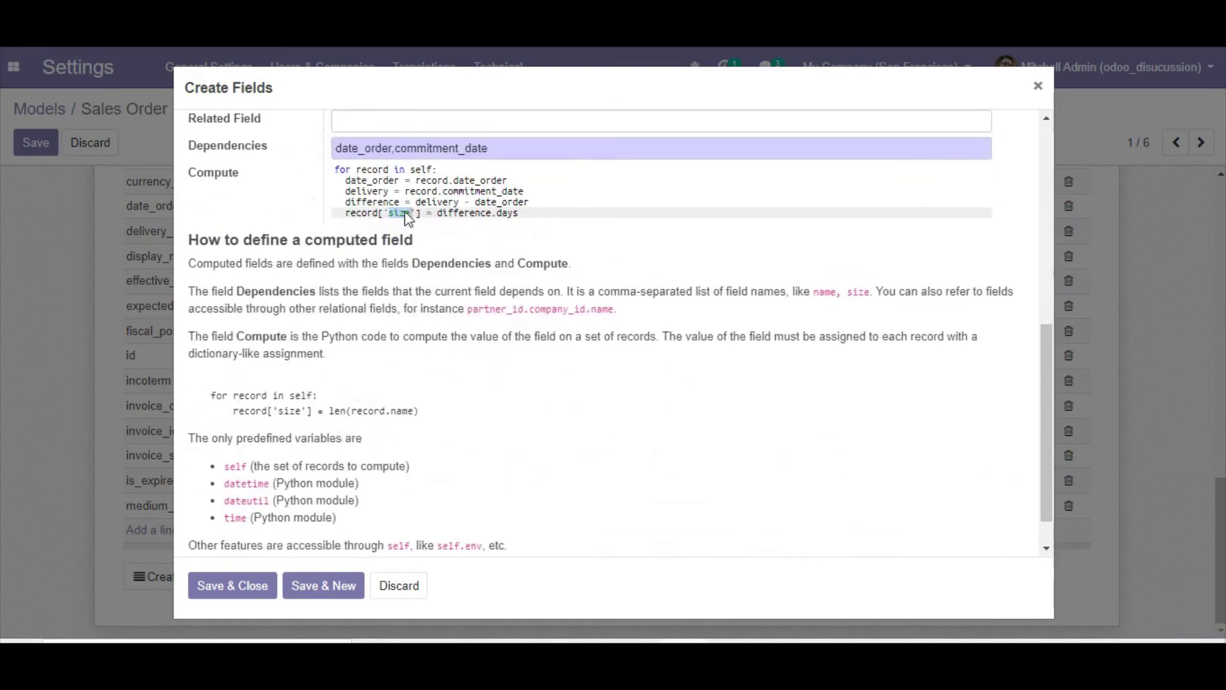
{"action": "key", "text": "ctrl+v"}
{"action": "key", "text": "ctrl+s"}
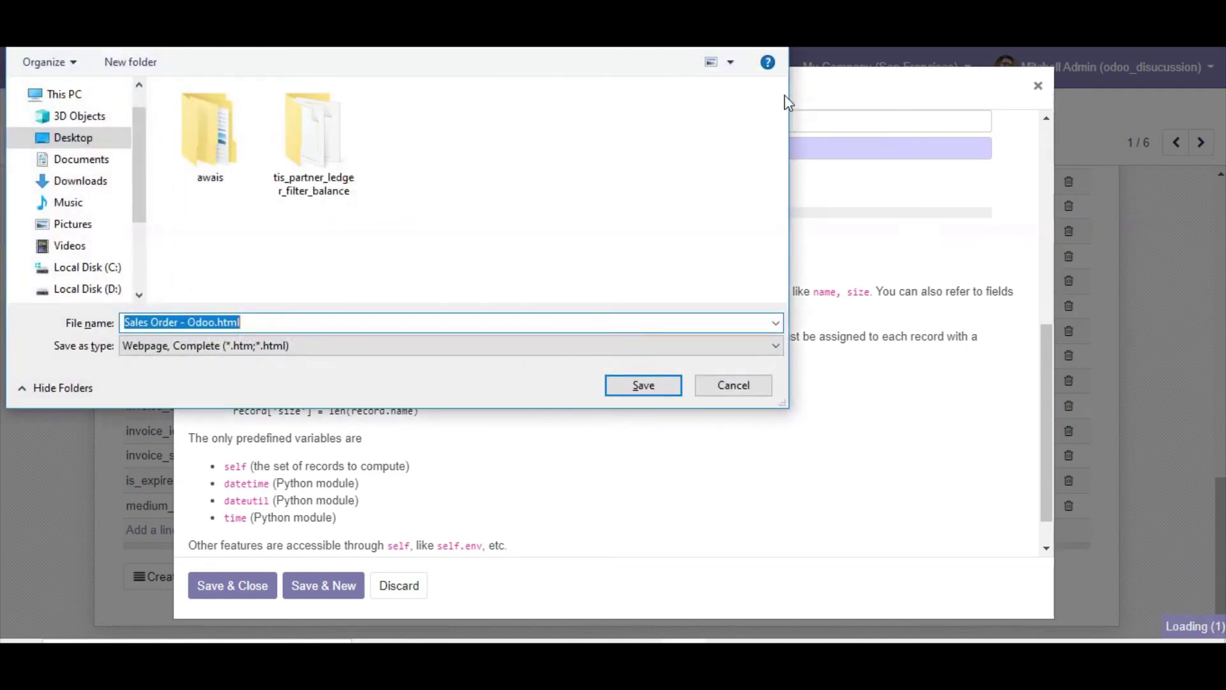
{"action": "key", "text": "Escape"}
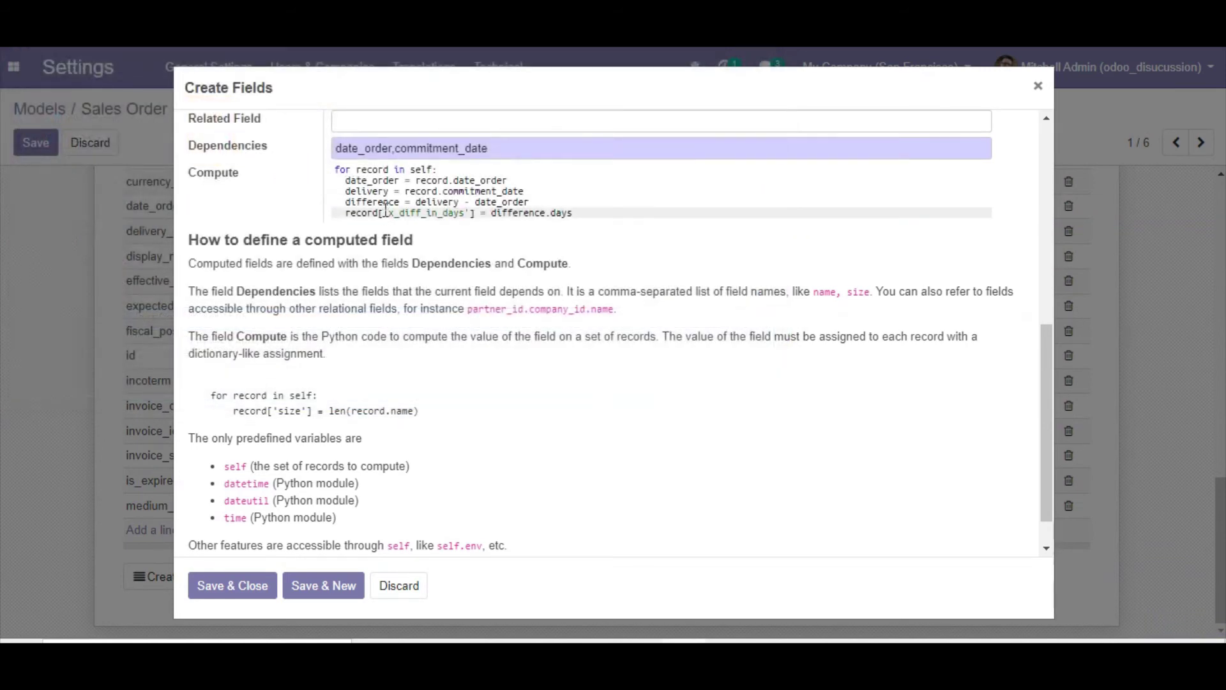
Review the Compute code and compare its record key with the Field Name at the start of the form.
{"action": "double_click", "coordinate": [428, 212]}
{"action": "scroll", "coordinate": [411, 392], "scroll_direction": "up", "scroll_amount": 3}
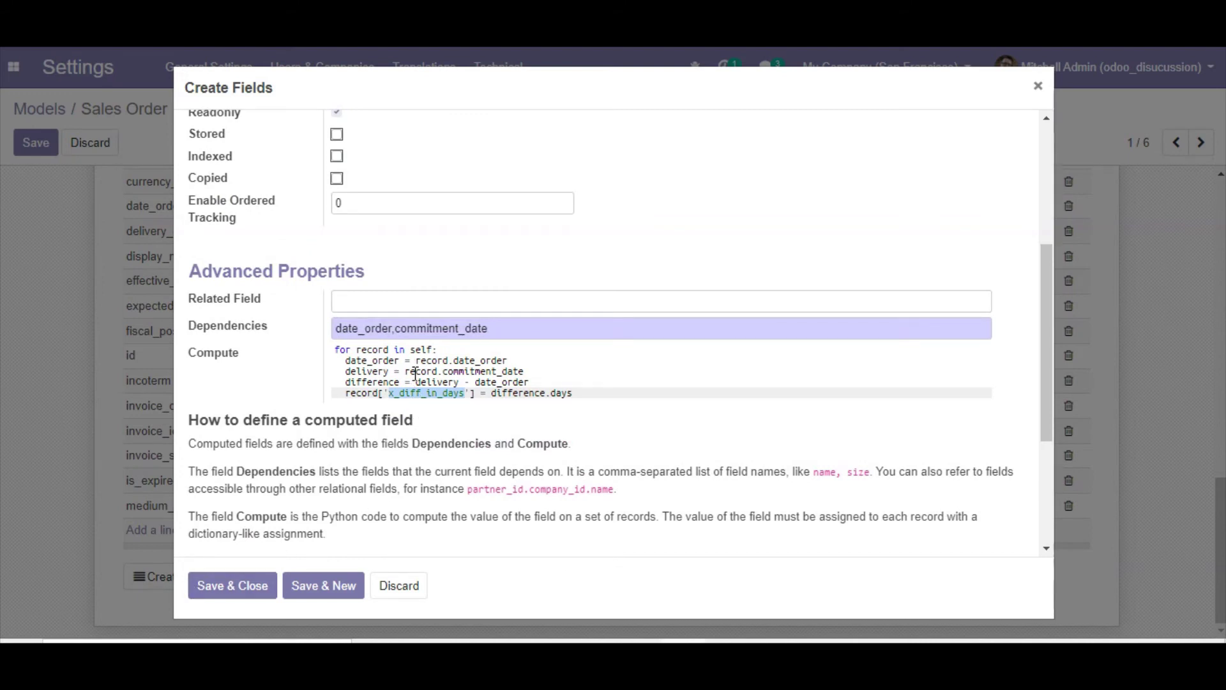
{"action": "scroll", "coordinate": [415, 376], "scroll_direction": "up", "scroll_amount": 4}
{"action": "scroll", "coordinate": [441, 356], "scroll_direction": "down", "scroll_amount": 7}
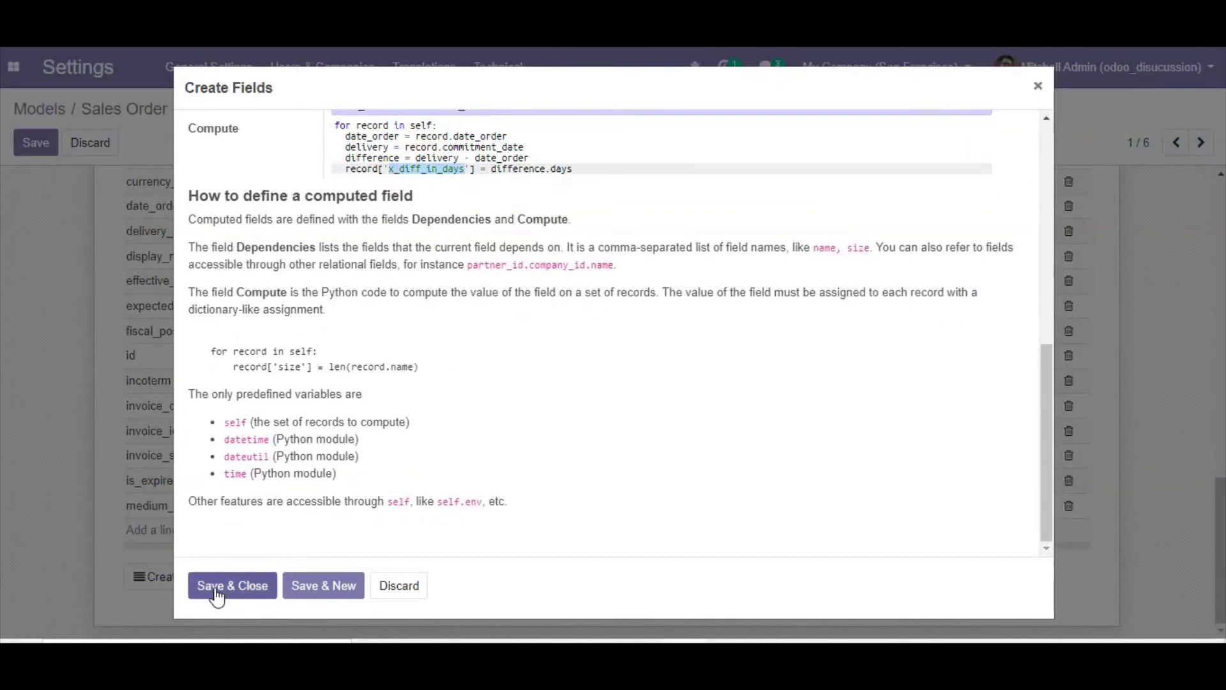
{"action": "scroll", "coordinate": [447, 383], "scroll_direction": "up", "scroll_amount": 4}
{"action": "double_click", "coordinate": [503, 438]}
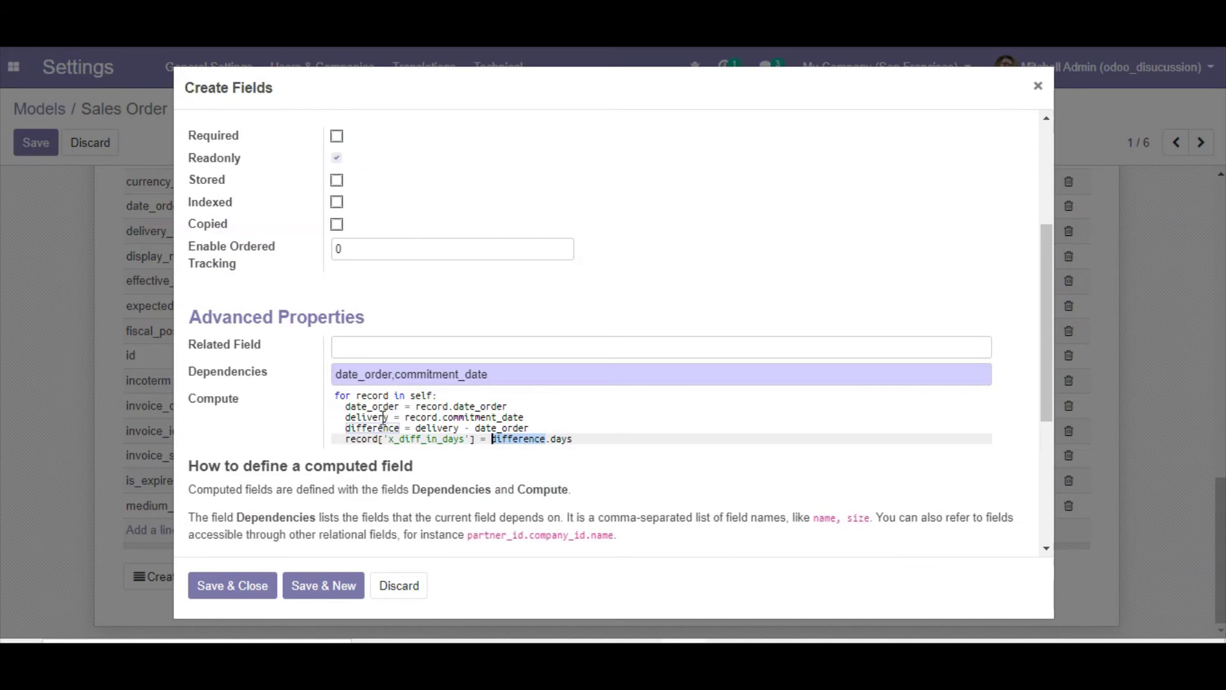
{"action": "scroll", "coordinate": [391, 389], "scroll_direction": "up", "scroll_amount": 3}
{"action": "scroll", "coordinate": [376, 357], "scroll_direction": "down", "scroll_amount": 10}
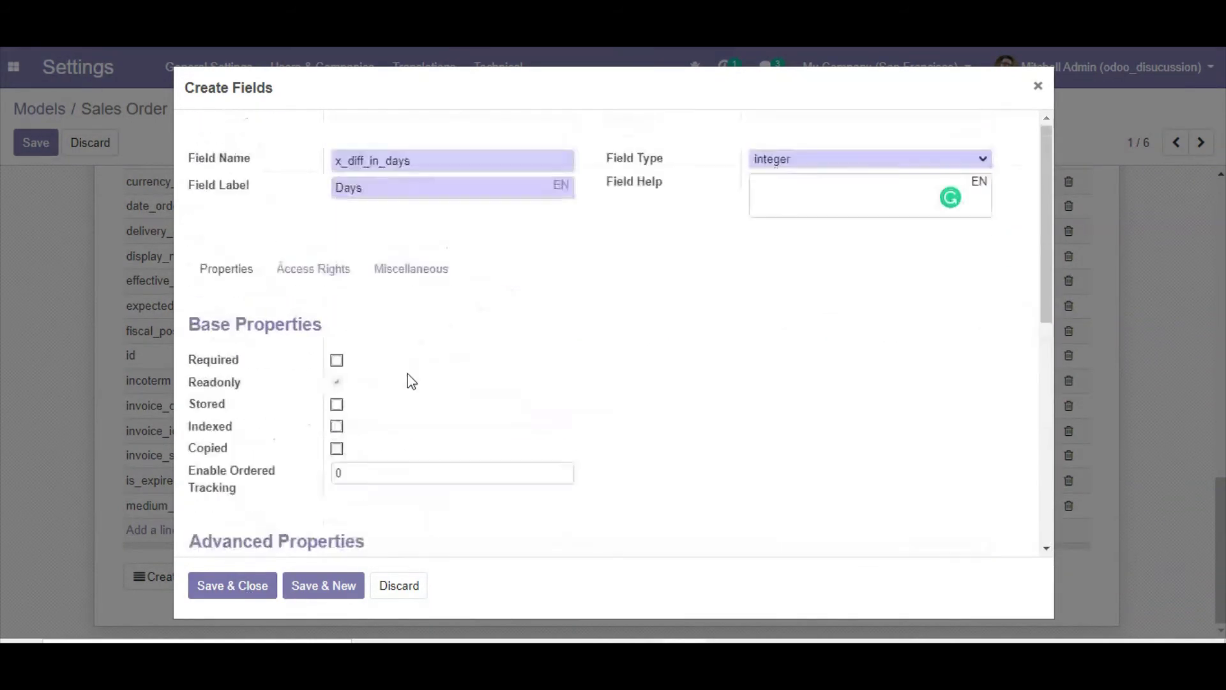
{"action": "double_click", "coordinate": [361, 161]}
{"action": "right_click", "coordinate": [376, 167]}
{"action": "left_click", "coordinate": [421, 272]}
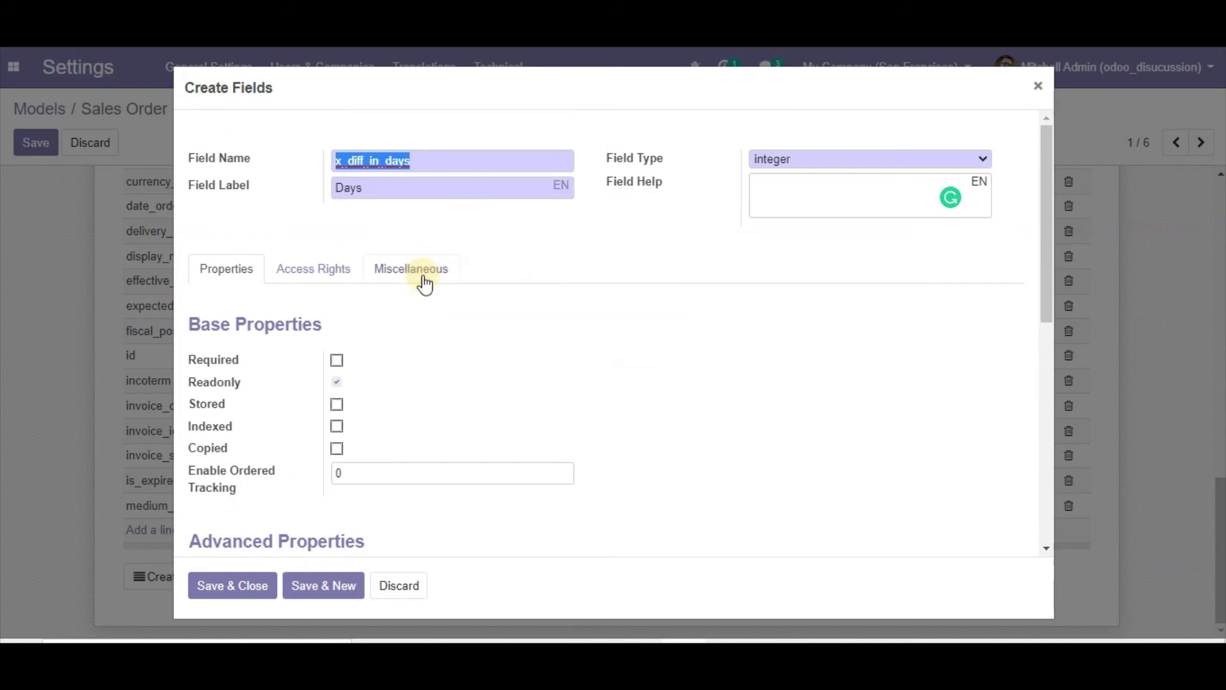
Save and close the new field, save the Sales Order model, and show the last page of its field list.
{"action": "left_click", "coordinate": [231, 586]}
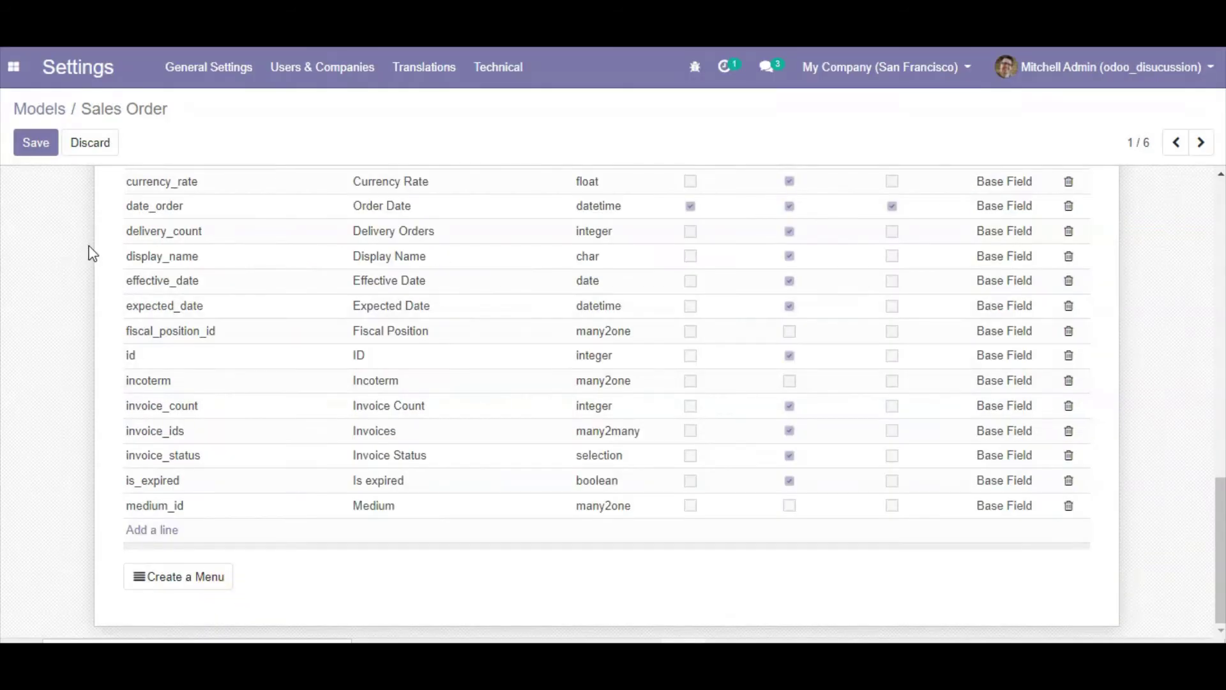
{"action": "left_click", "coordinate": [35, 145]}
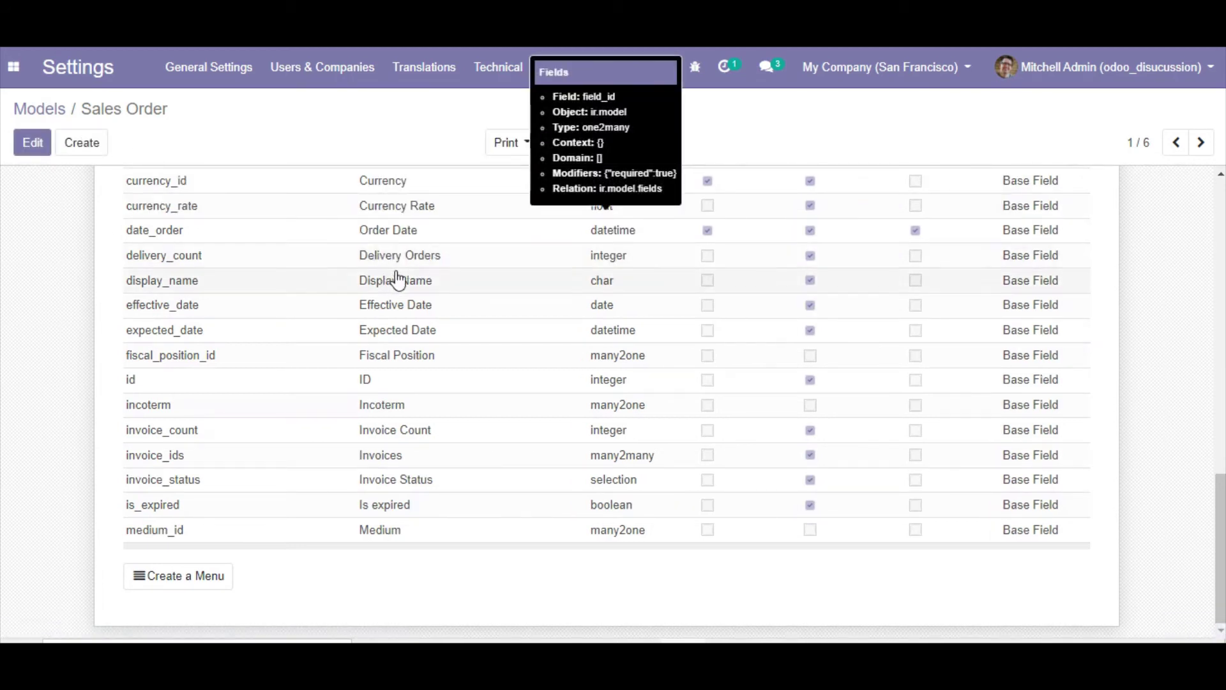
{"action": "scroll", "coordinate": [909, 314], "scroll_direction": "up", "scroll_amount": 5}
{"action": "scroll", "coordinate": [1083, 251], "scroll_direction": "up", "scroll_amount": 10}
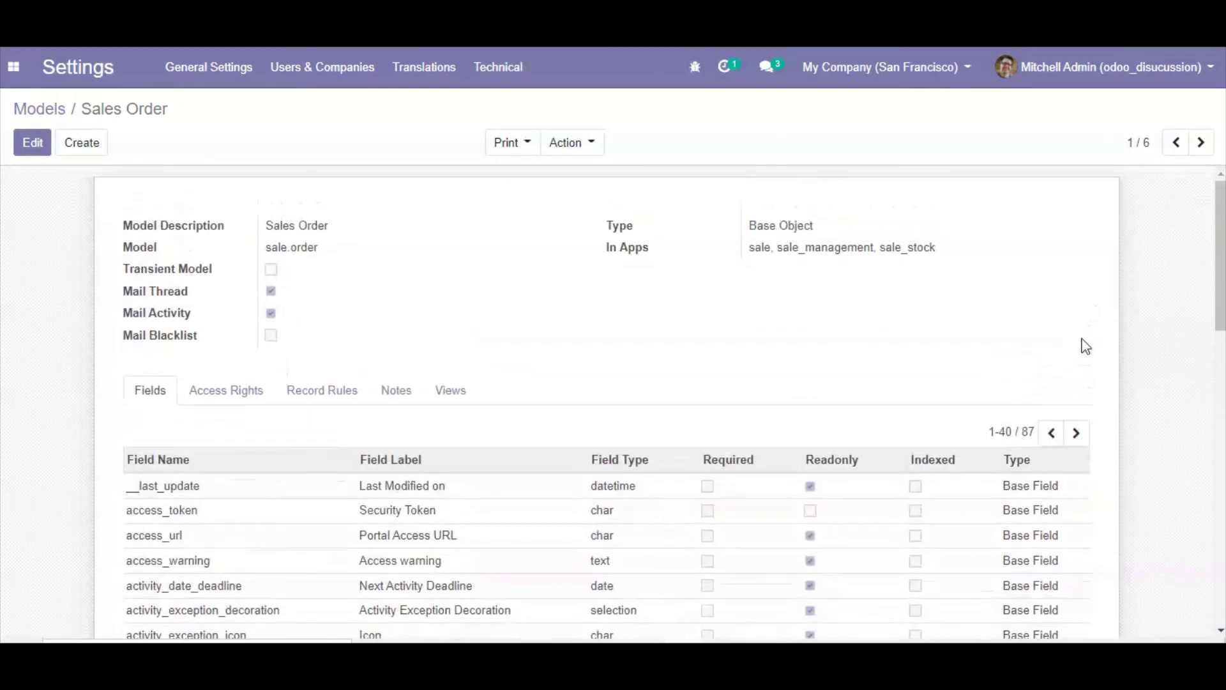
{"action": "left_click", "coordinate": [1050, 432]}
{"action": "scroll", "coordinate": [192, 473], "scroll_direction": "down", "scroll_amount": 2}
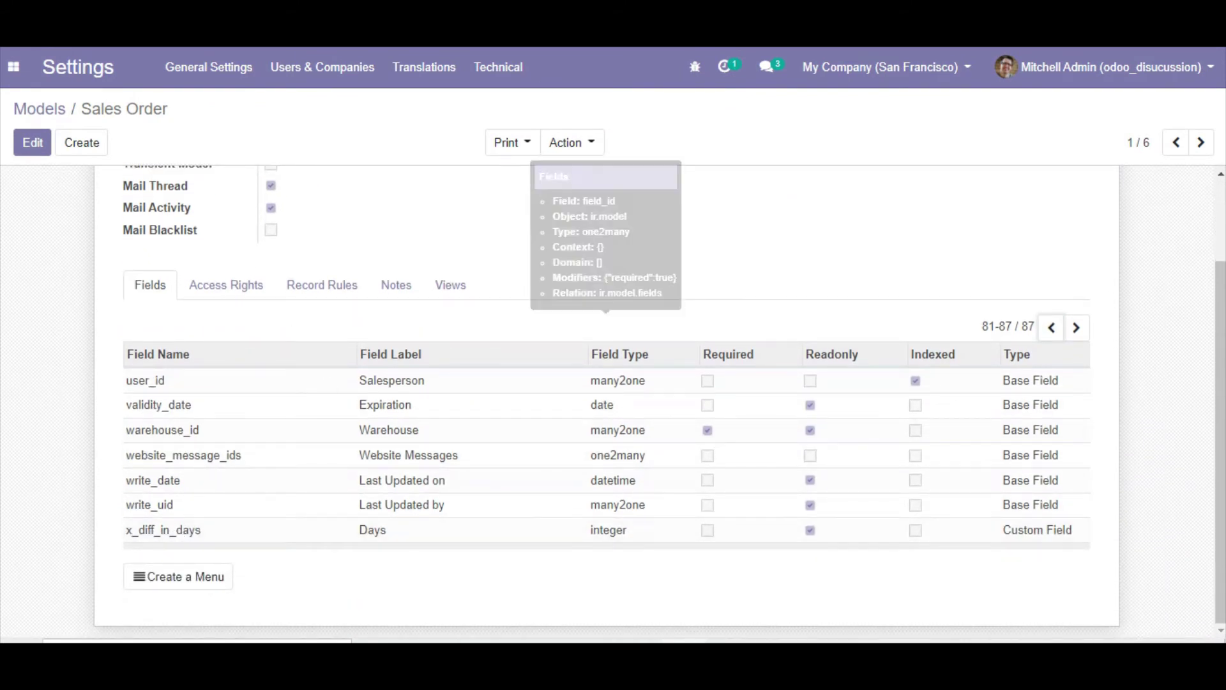
Switch to the Ready Mat quotation in Sales and open its form view definition for editing.
{"action": "key", "text": "ctrl+Tab"}
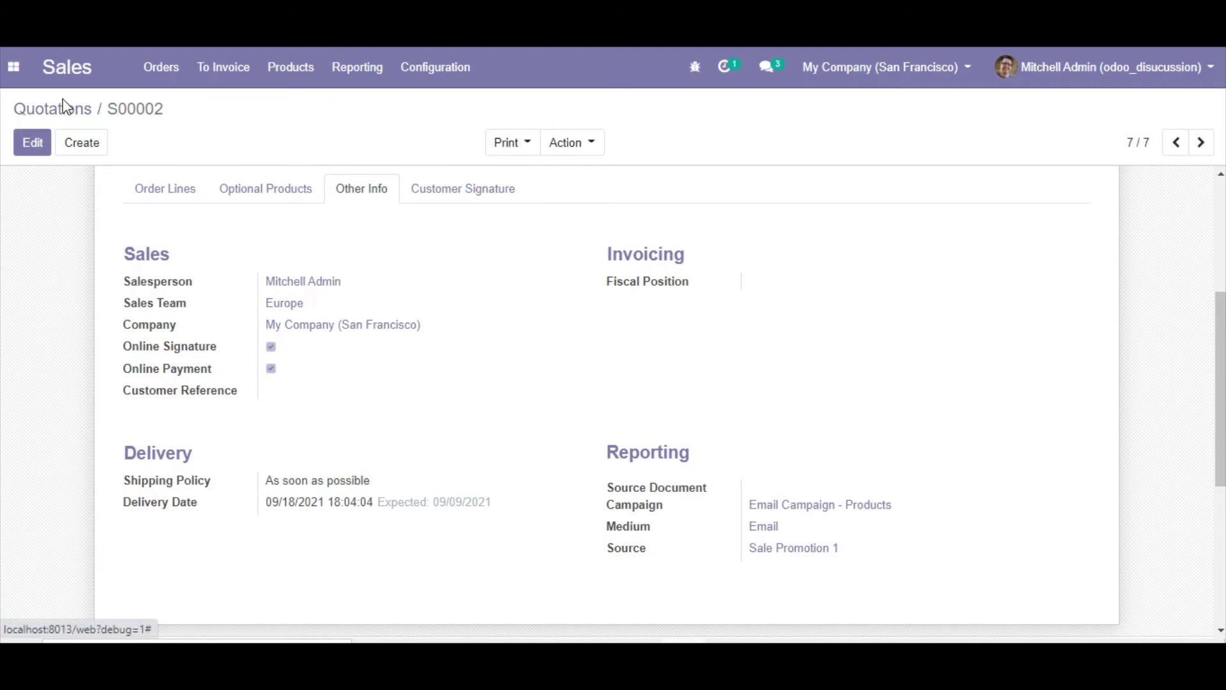
{"action": "scroll", "coordinate": [461, 238], "scroll_direction": "up", "scroll_amount": 1}
{"action": "scroll", "coordinate": [461, 238], "scroll_direction": "up", "scroll_amount": 2}
{"action": "left_click", "coordinate": [695, 67]}
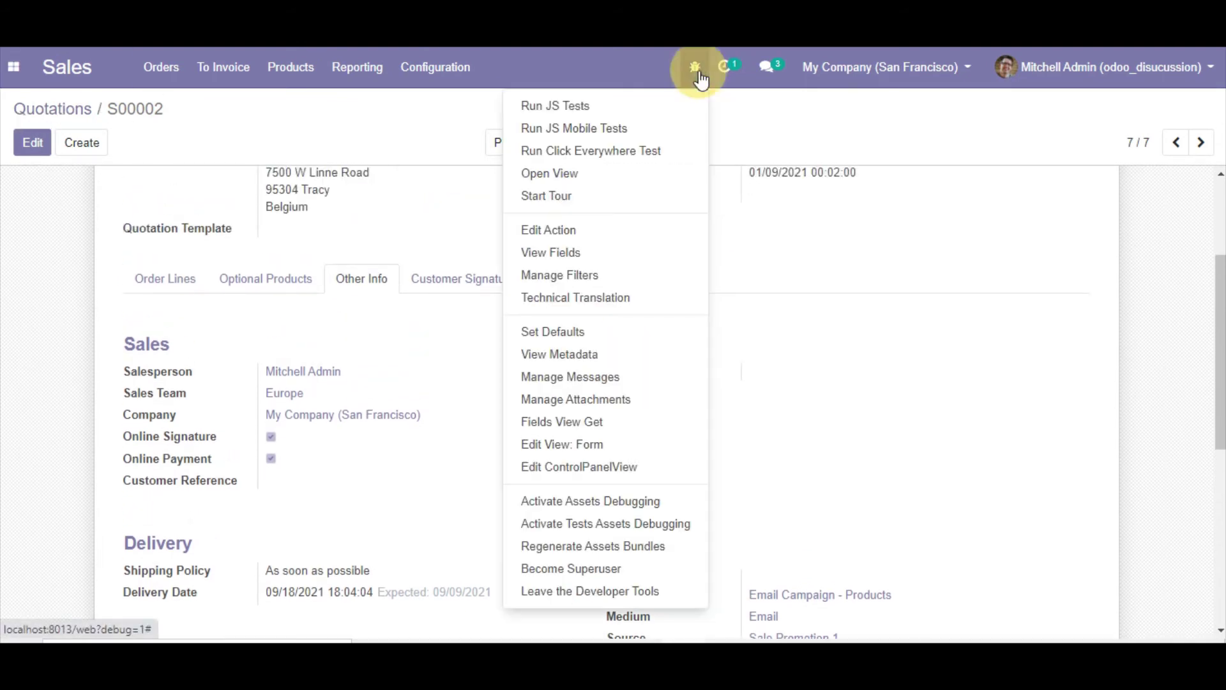
{"action": "left_click", "coordinate": [576, 451]}
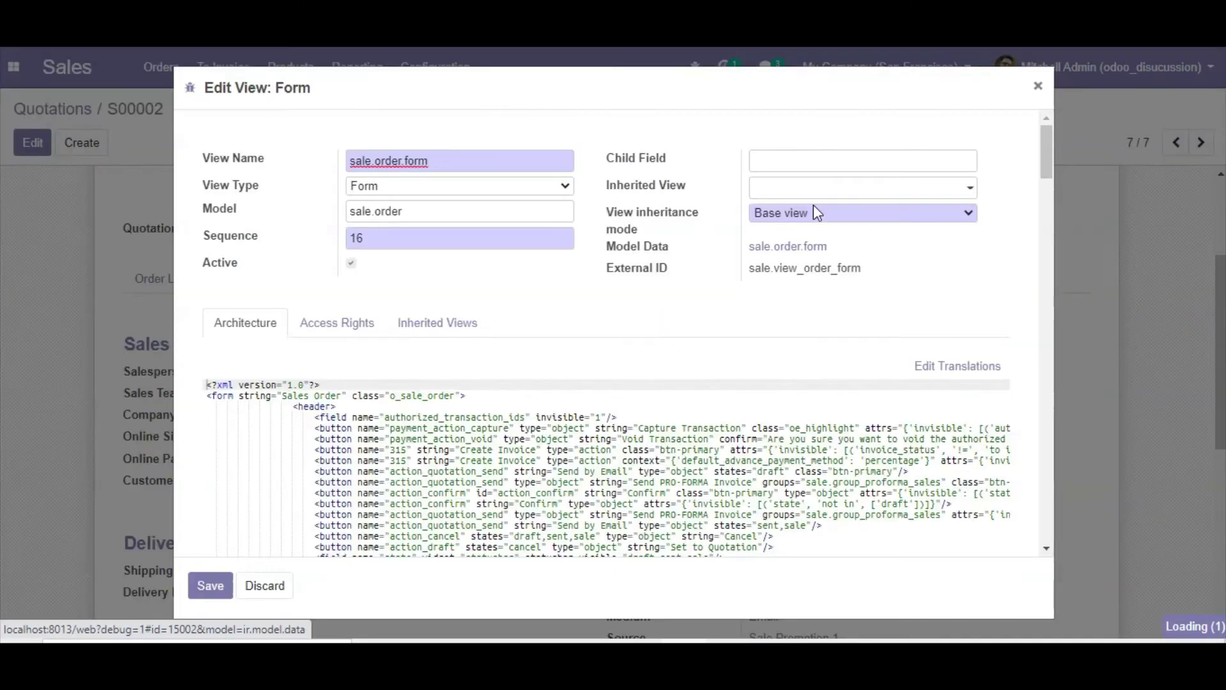
Insert <field name='x_diff_in_days'/> between the date_order and pricelist_id fields in the form architecture, then save and close the view.
{"action": "scroll", "coordinate": [441, 380], "scroll_direction": "down", "scroll_amount": 6}
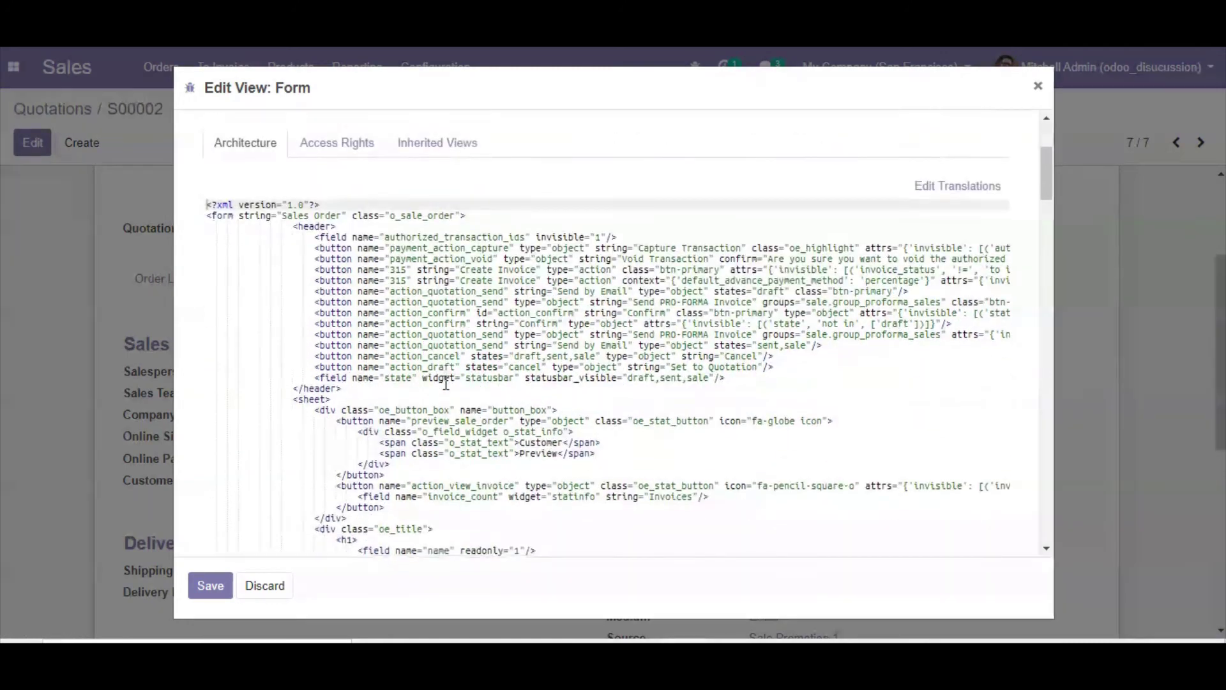
{"action": "scroll", "coordinate": [446, 382], "scroll_direction": "down", "scroll_amount": 3}
{"action": "double_click", "coordinate": [461, 274]}
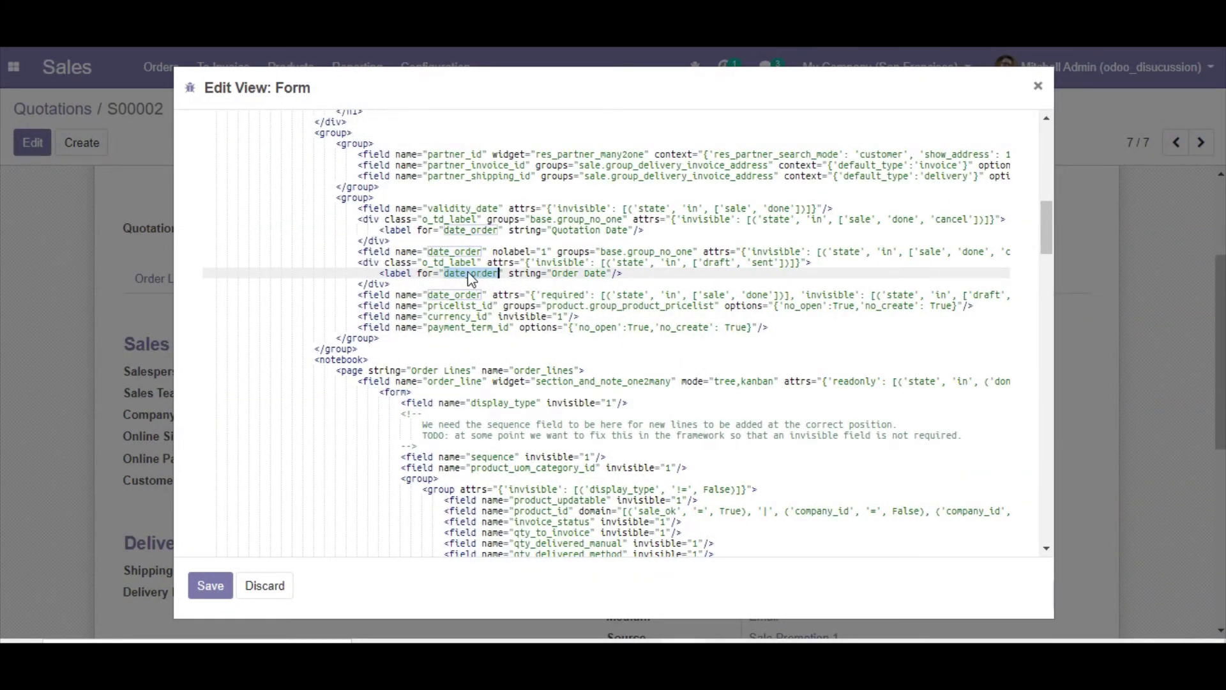
{"action": "left_click", "coordinate": [466, 293]}
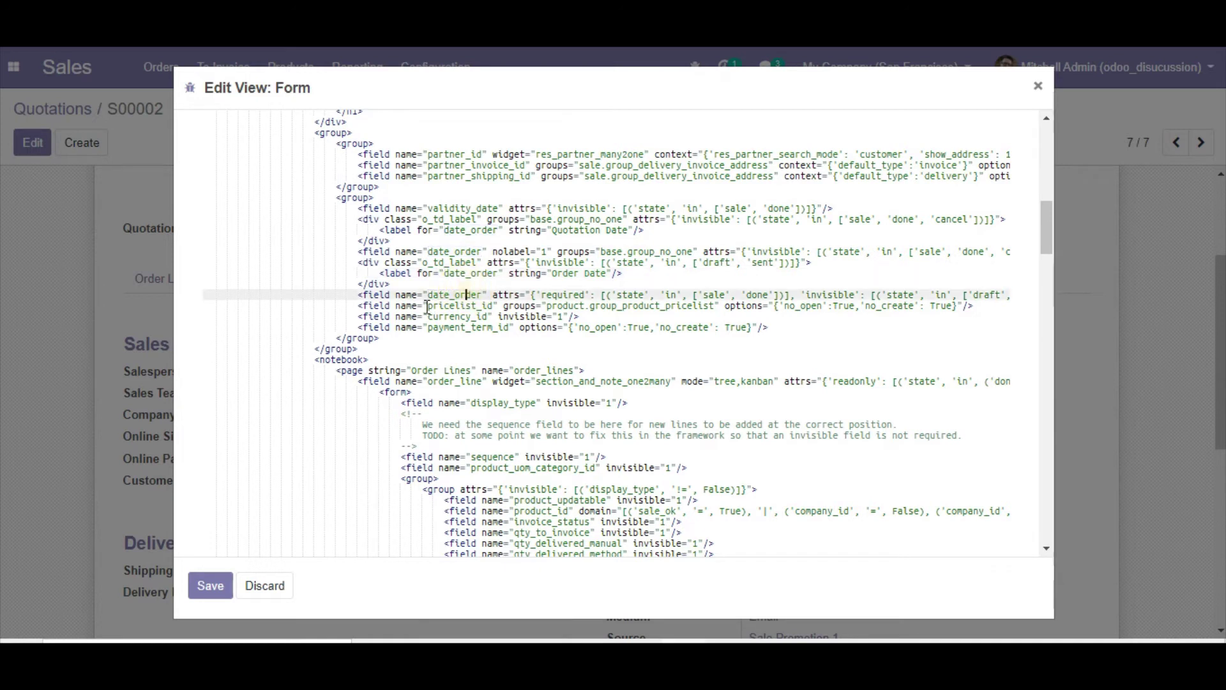
{"action": "left_click", "coordinate": [360, 306]}
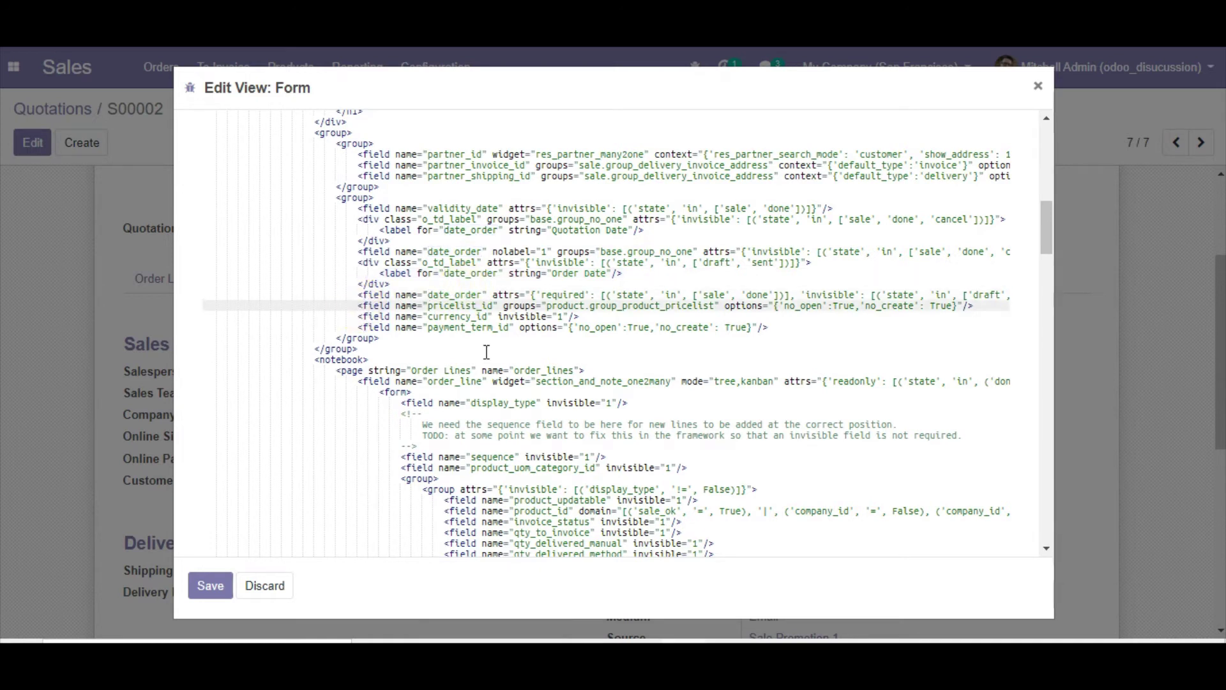
{"action": "key", "text": "Return"}
{"action": "key", "text": "Up"}
{"action": "type", "text": "<field "}
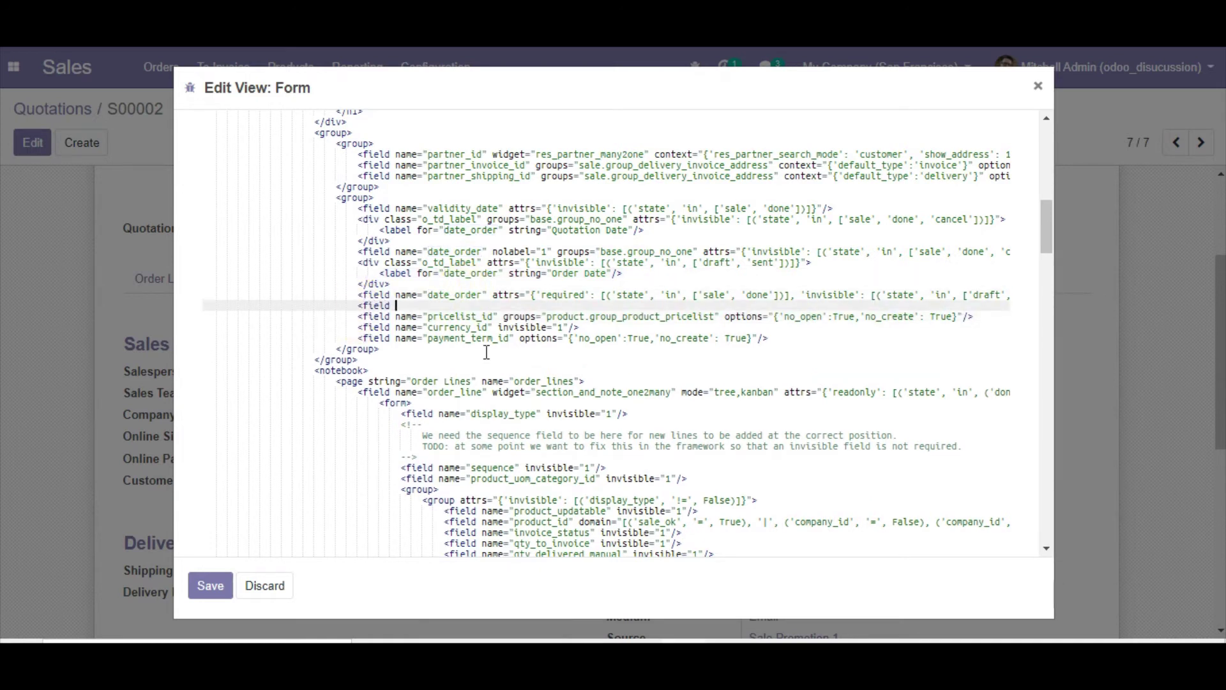
{"action": "type", "text": "name=x_diff_in_days"}
{"action": "key", "text": "ctrl+BackSpace"}
{"action": "type", "text": "'x_diff_in_days'/>"}
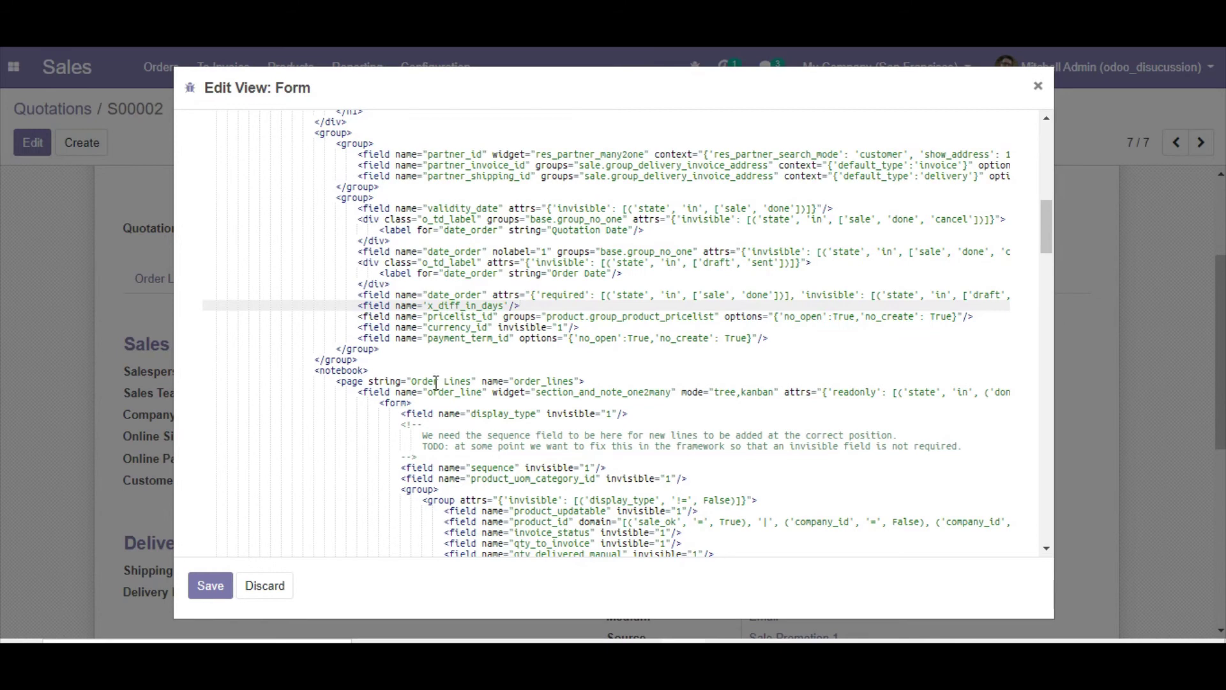
{"action": "left_click", "coordinate": [209, 586]}
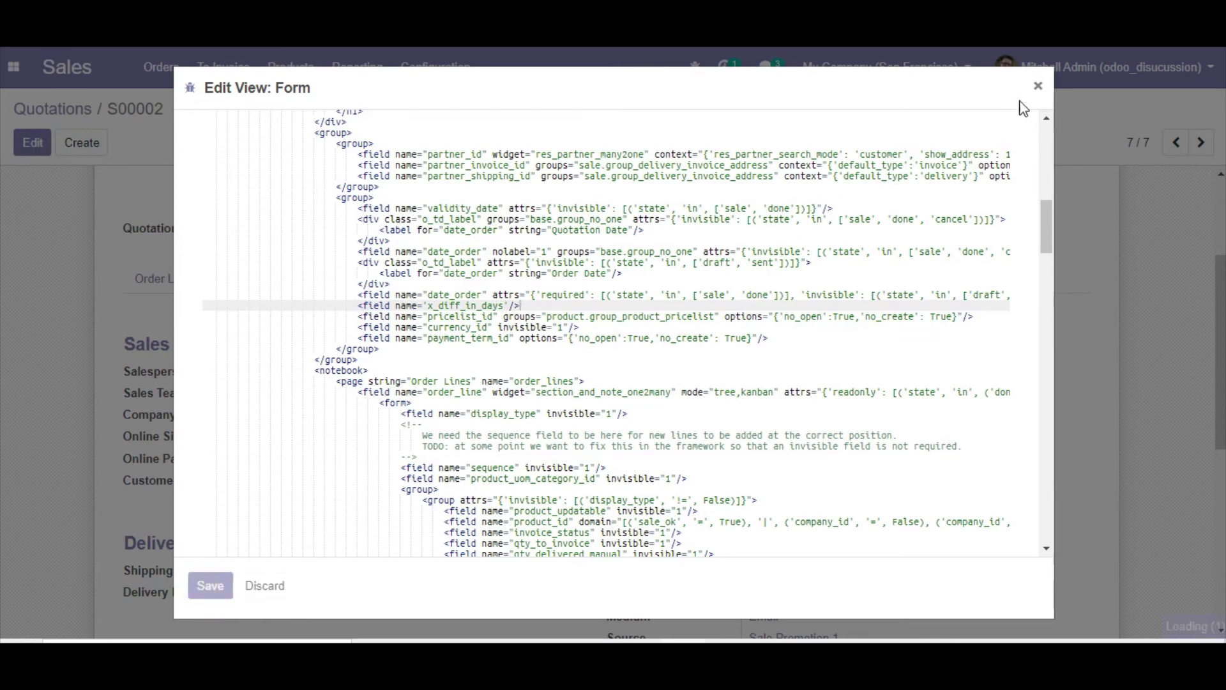
{"action": "left_click", "coordinate": [1037, 87]}
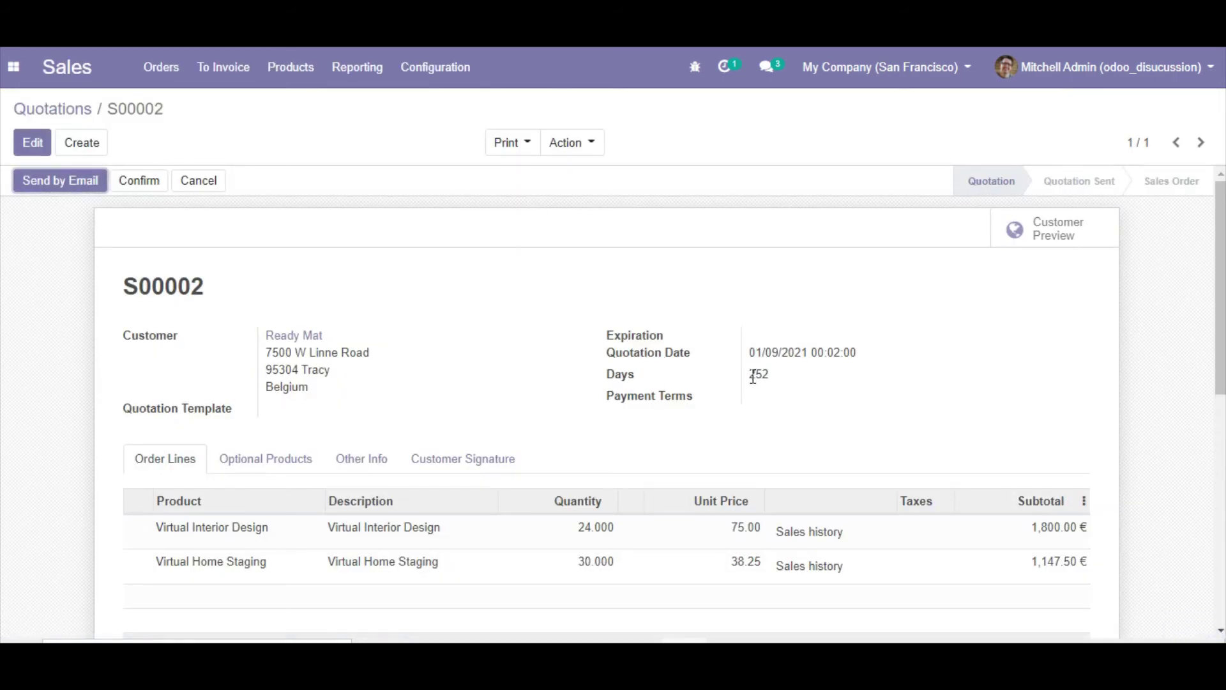
Compare the Days value on the quotation with its Quotation Date.
{"action": "left_click_drag", "start_coordinate": [749, 374], "coordinate": [797, 378]}
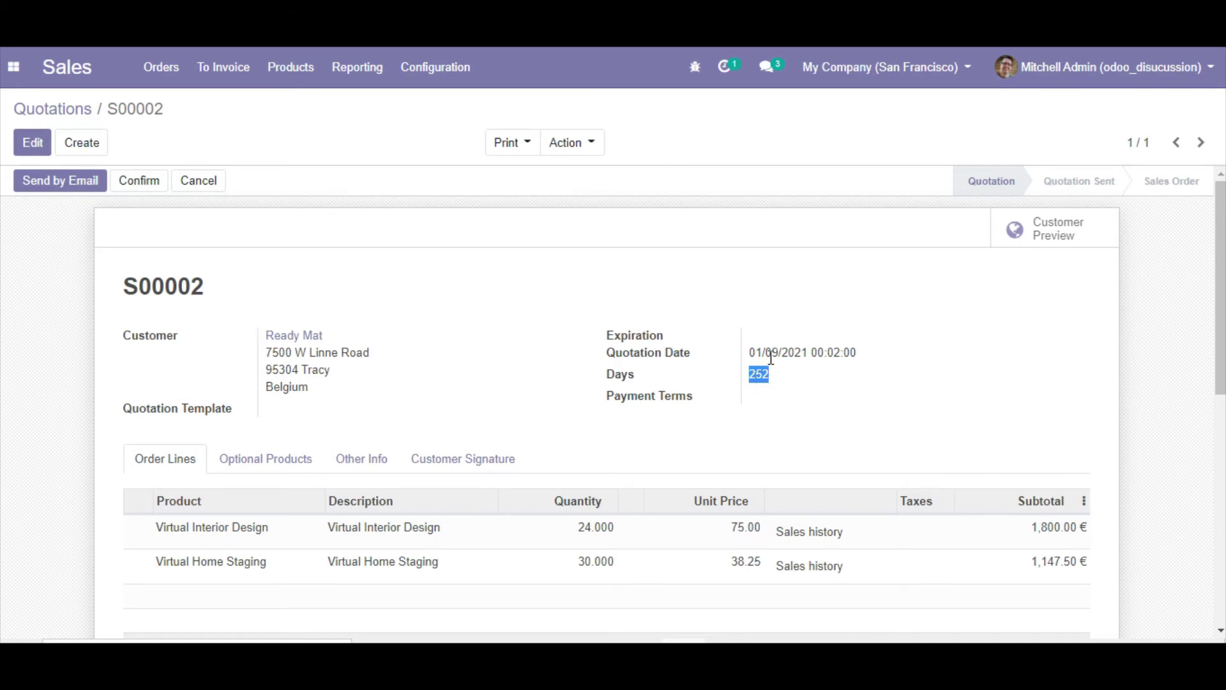
{"action": "left_click_drag", "start_coordinate": [746, 357], "coordinate": [815, 350]}
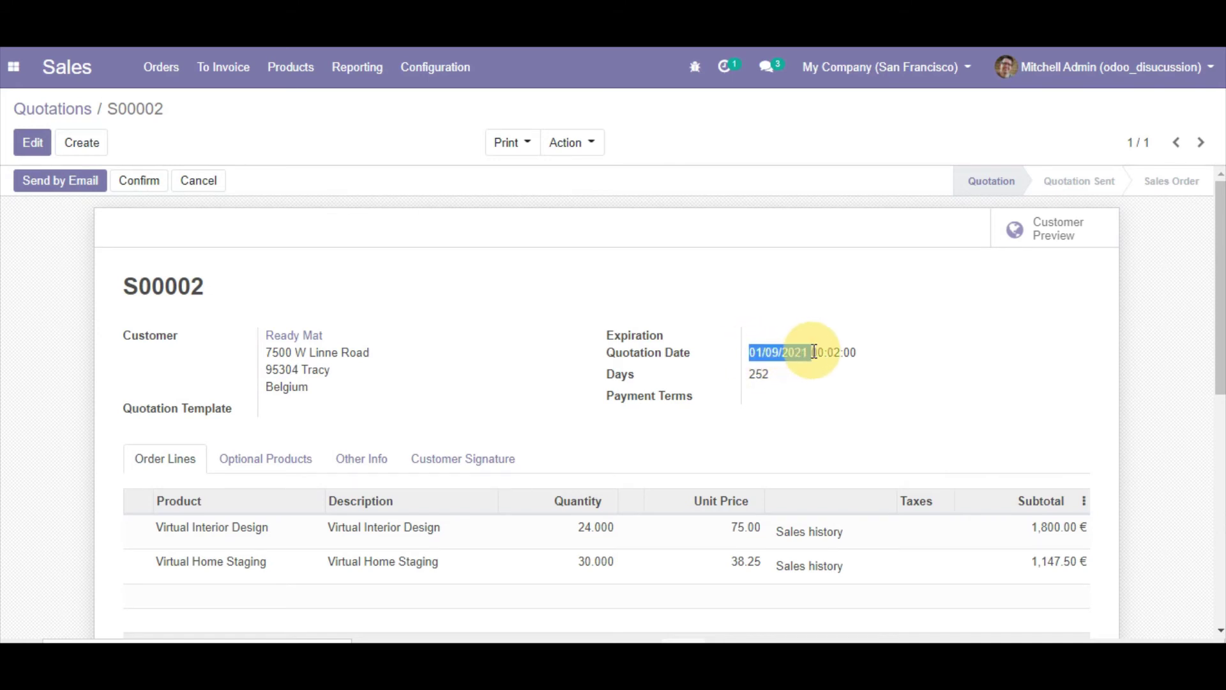
{"action": "left_click", "coordinate": [773, 370]}
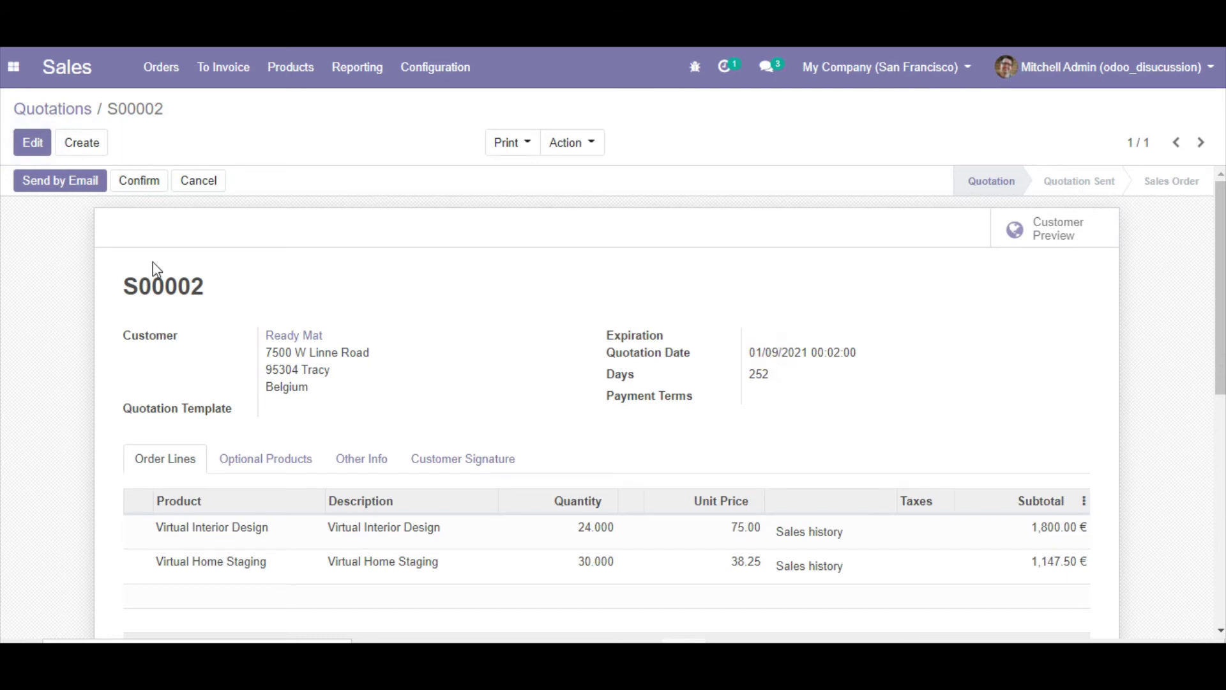
Edit the quotation and set its Quotation Date to 09/09/2021.
{"action": "left_click", "coordinate": [30, 153]}
{"action": "left_click", "coordinate": [795, 371]}
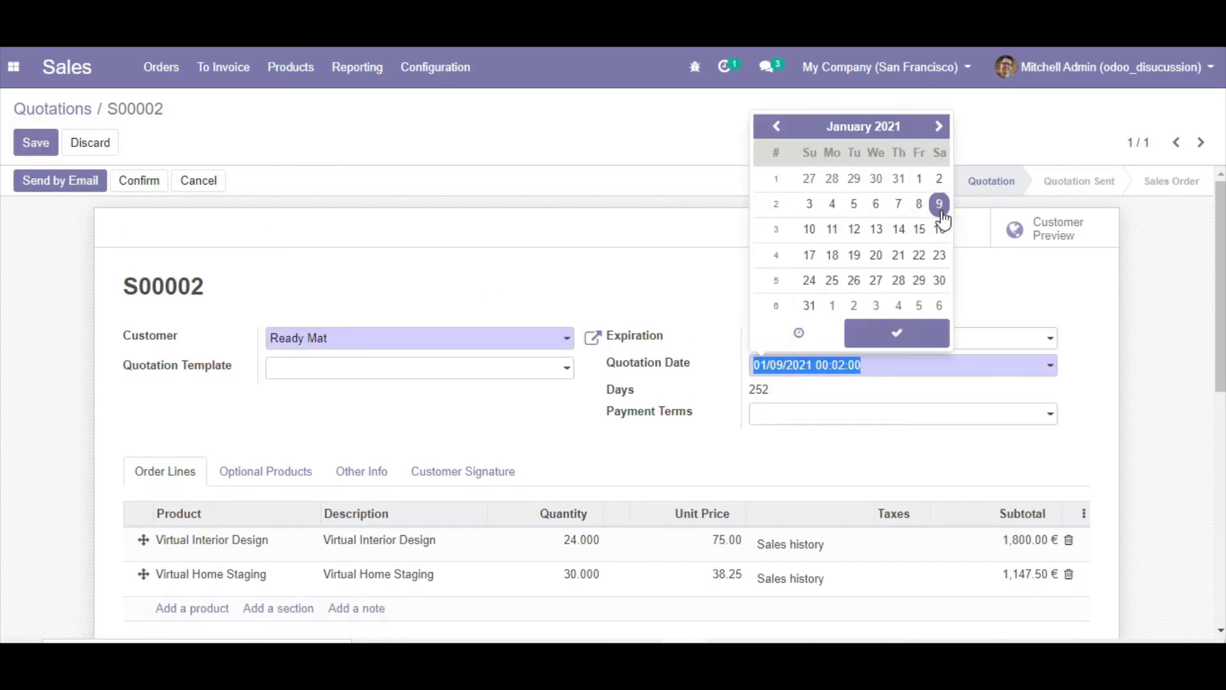
{"action": "left_click", "coordinate": [856, 126]}
{"action": "left_click", "coordinate": [885, 248]}
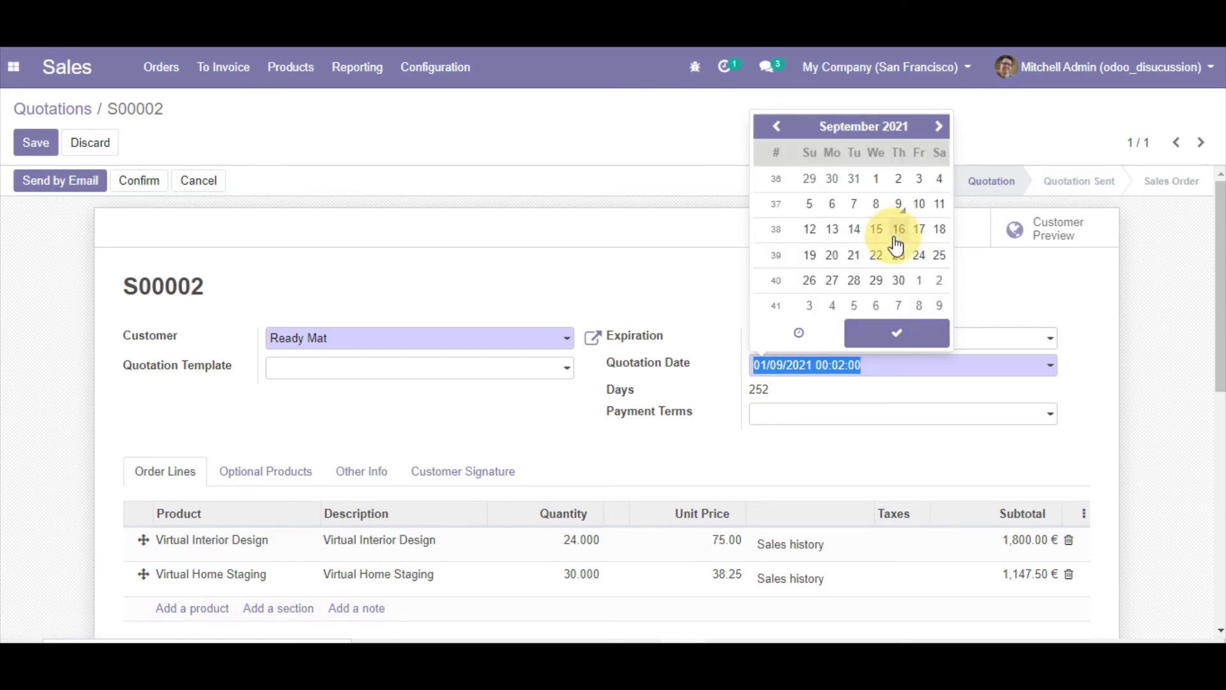
{"action": "left_click", "coordinate": [897, 205]}
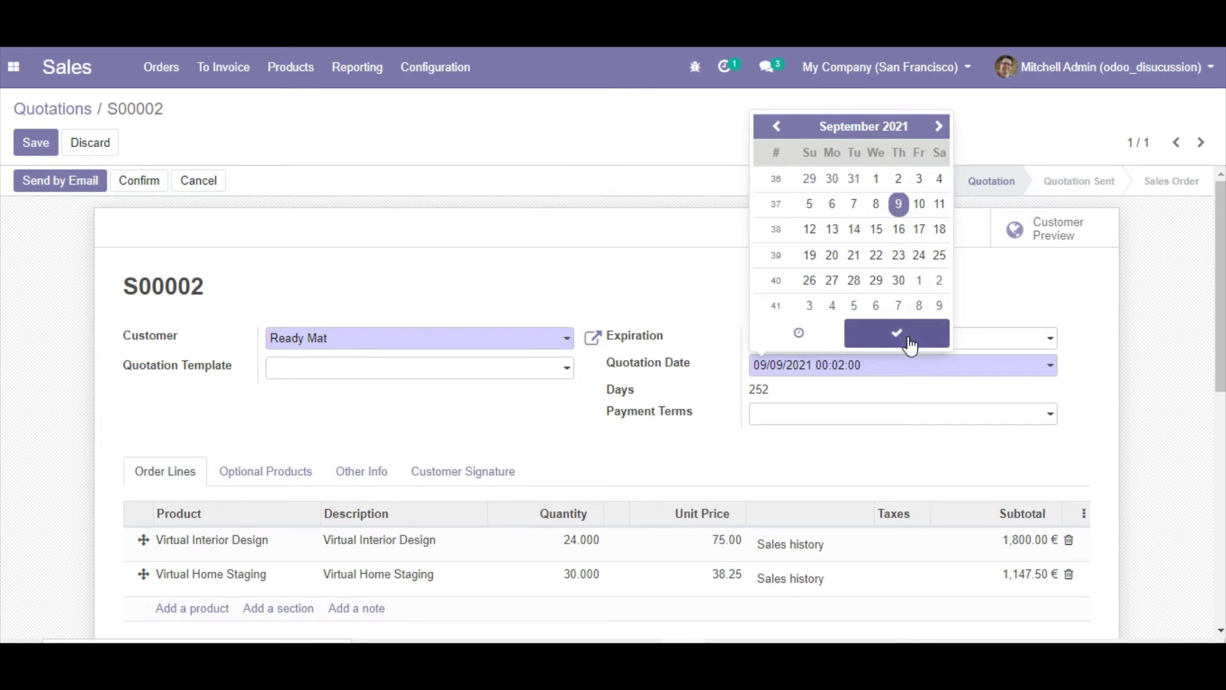
{"action": "left_click", "coordinate": [906, 341]}
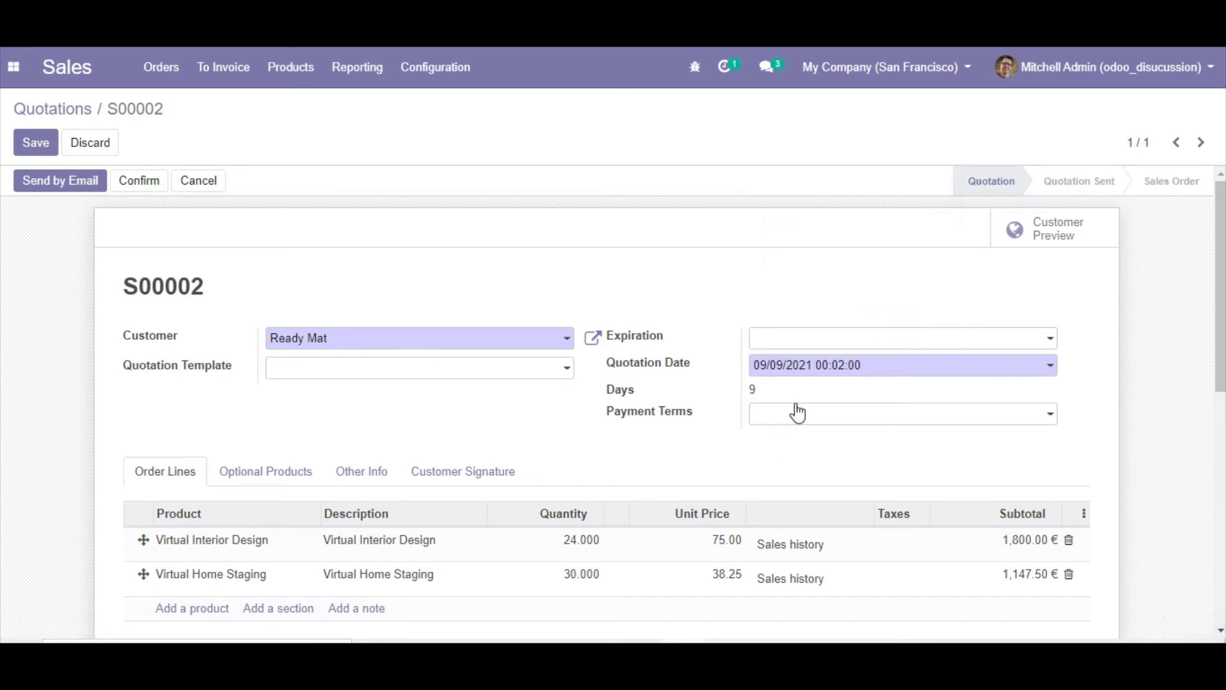
Check the Delivery Date in the quotation's Other Info against the Quotation Date and the Days value.
{"action": "scroll", "coordinate": [391, 424], "scroll_direction": "down", "scroll_amount": 5}
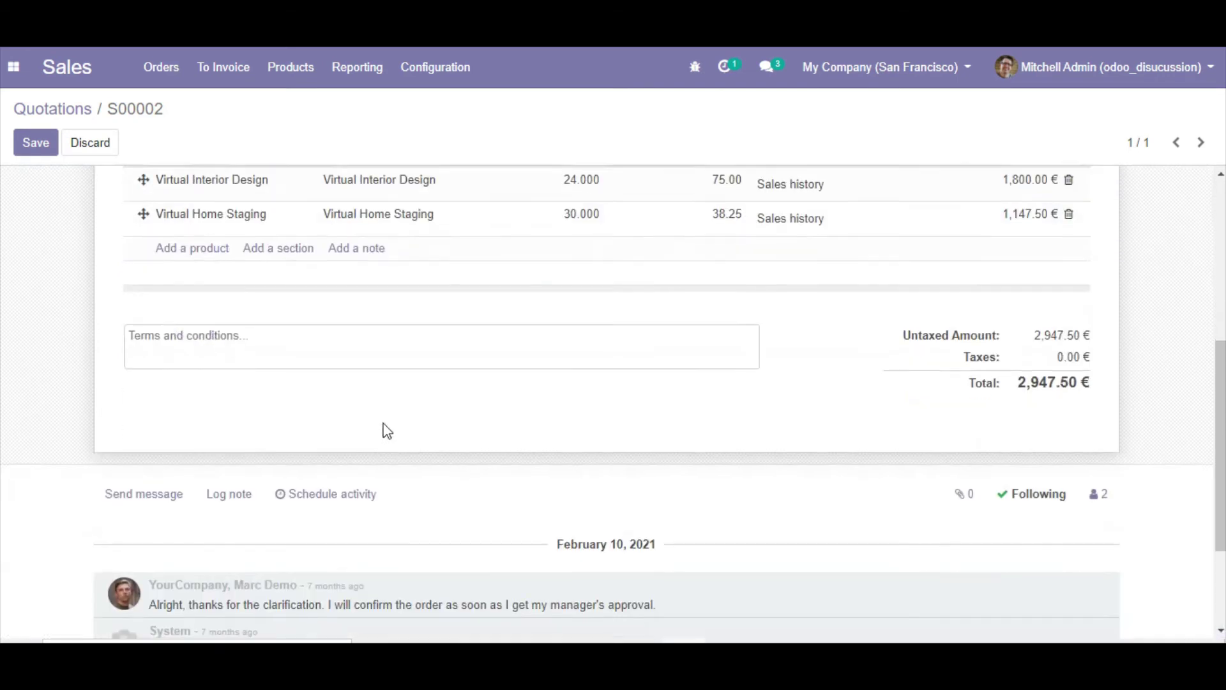
{"action": "scroll", "coordinate": [301, 446], "scroll_direction": "up", "scroll_amount": 5}
{"action": "left_click", "coordinate": [341, 472]}
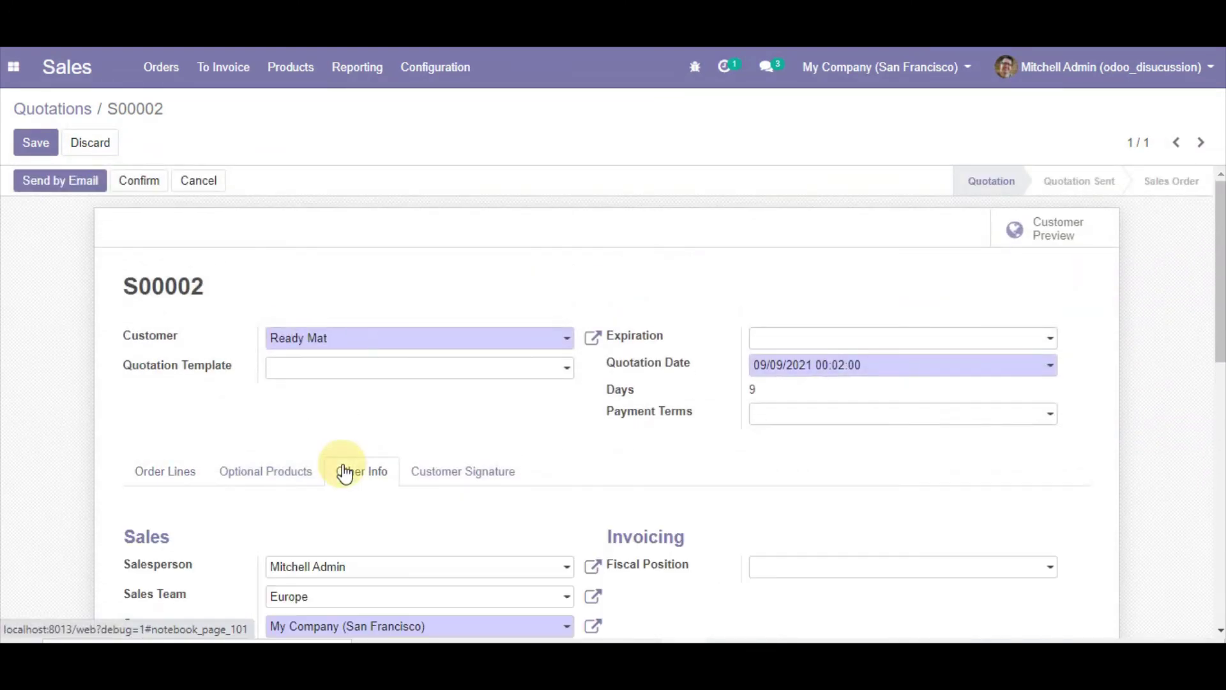
{"action": "scroll", "coordinate": [269, 508], "scroll_direction": "down", "scroll_amount": 3}
{"action": "scroll", "coordinate": [274, 521], "scroll_direction": "down", "scroll_amount": 3}
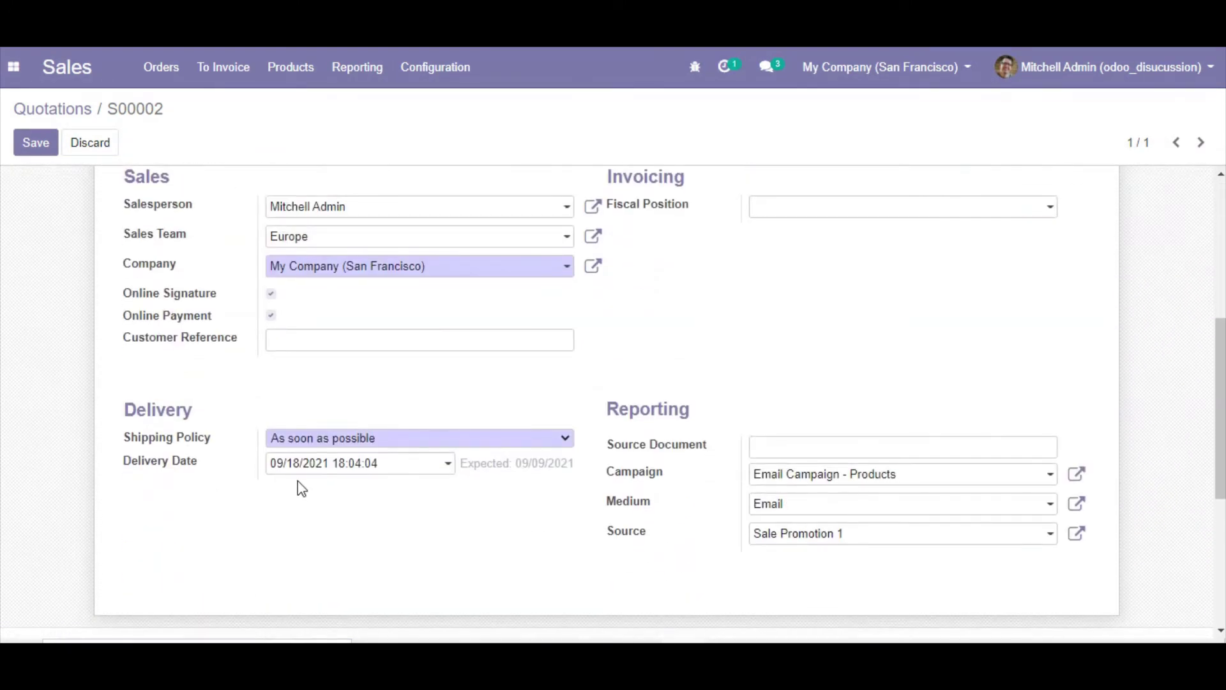
{"action": "scroll", "coordinate": [703, 409], "scroll_direction": "up", "scroll_amount": 6}
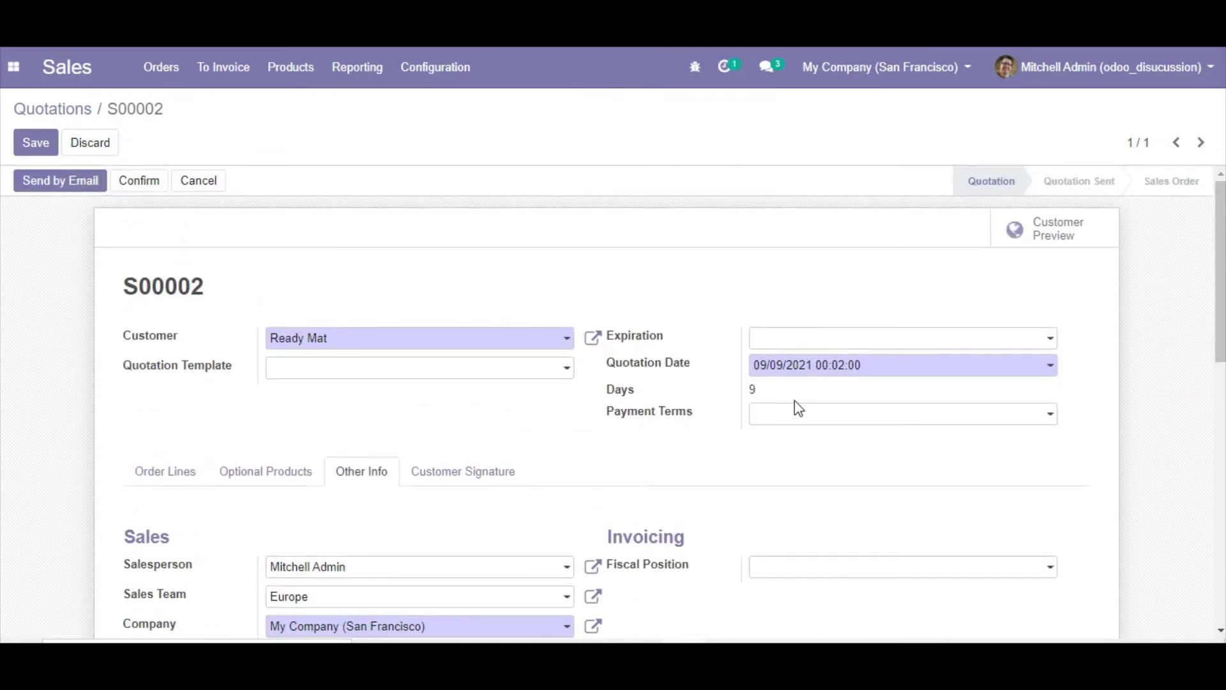
Save the quotation with its changed date, reopen it for editing and save it again.
{"action": "left_click", "coordinate": [35, 143]}
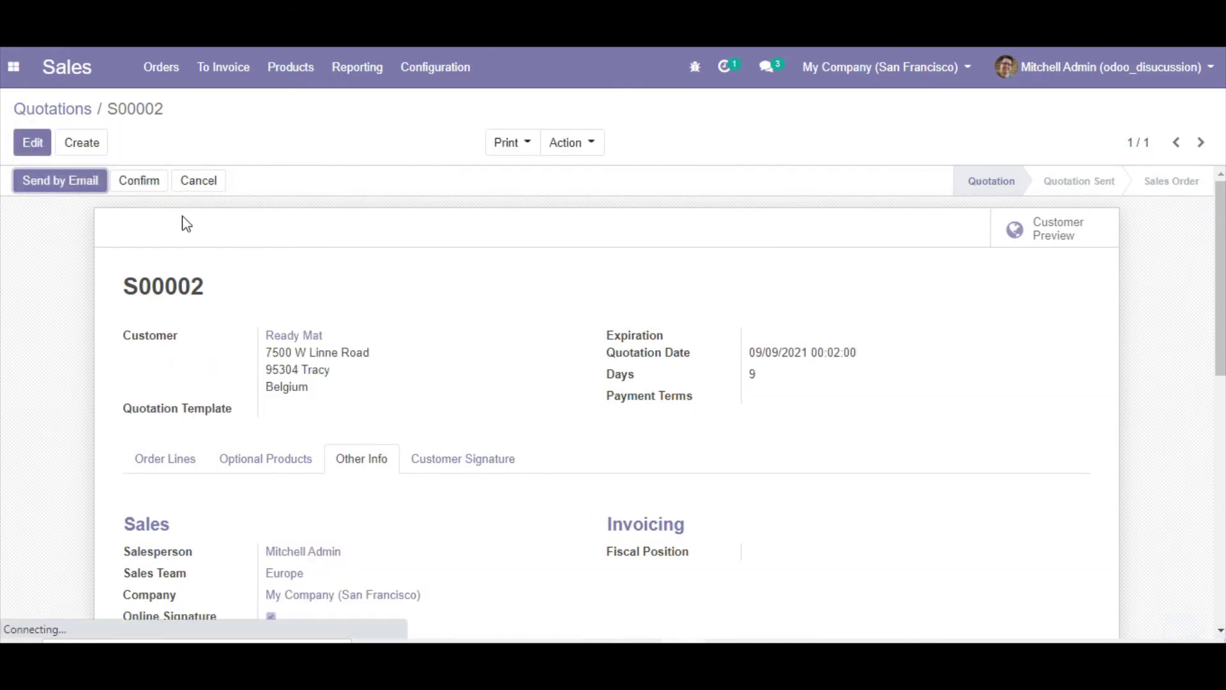
{"action": "left_click", "coordinate": [31, 144]}
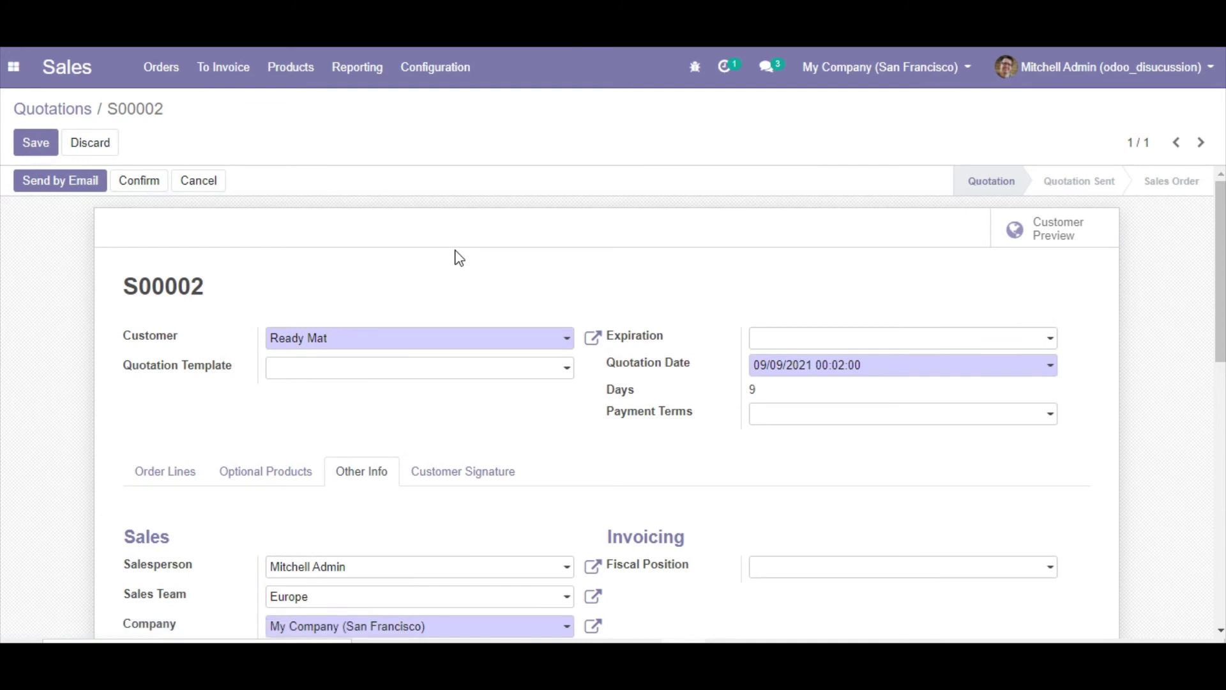
{"action": "left_click", "coordinate": [29, 145]}
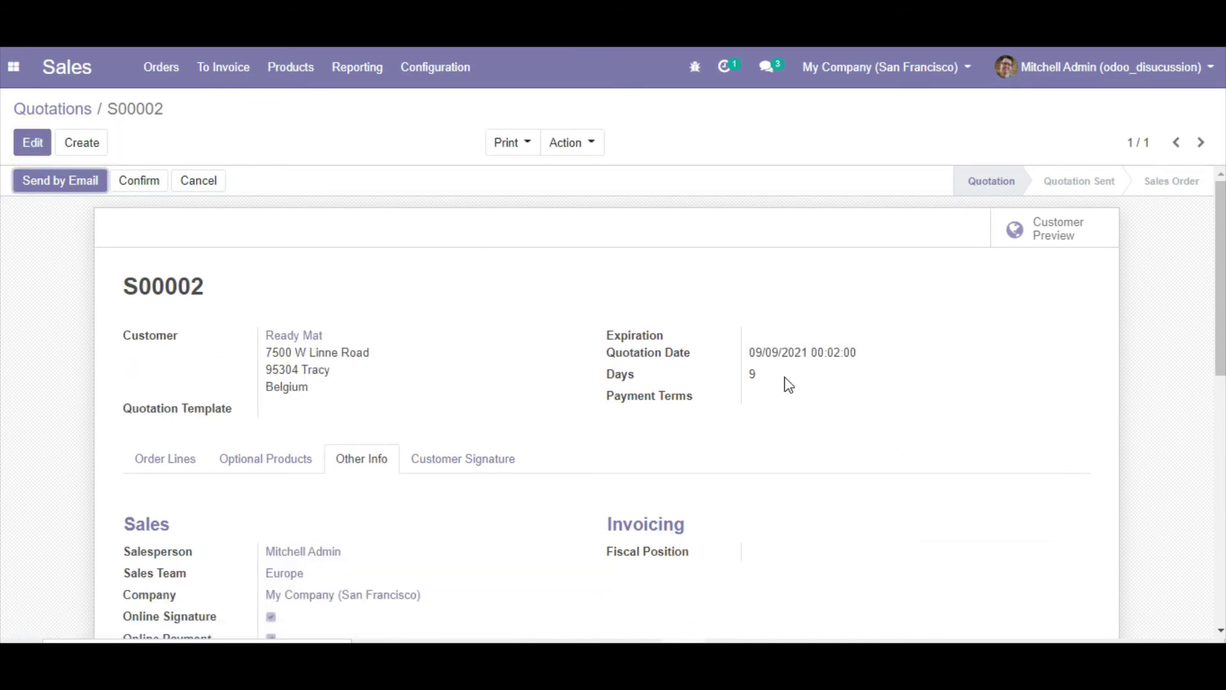
Highlight the Days value and its label on the saved quotation.
{"action": "double_click", "coordinate": [753, 375]}
{"action": "right_click", "coordinate": [753, 376]}
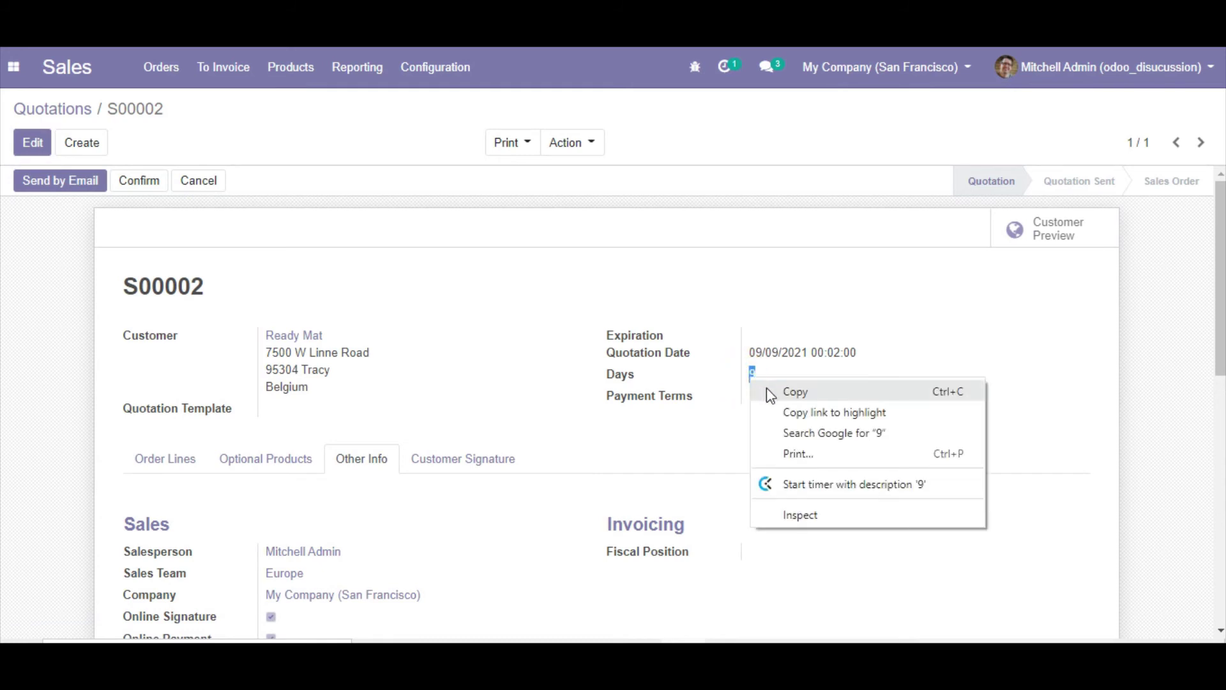
{"action": "left_click", "coordinate": [768, 391]}
{"action": "double_click", "coordinate": [620, 375]}
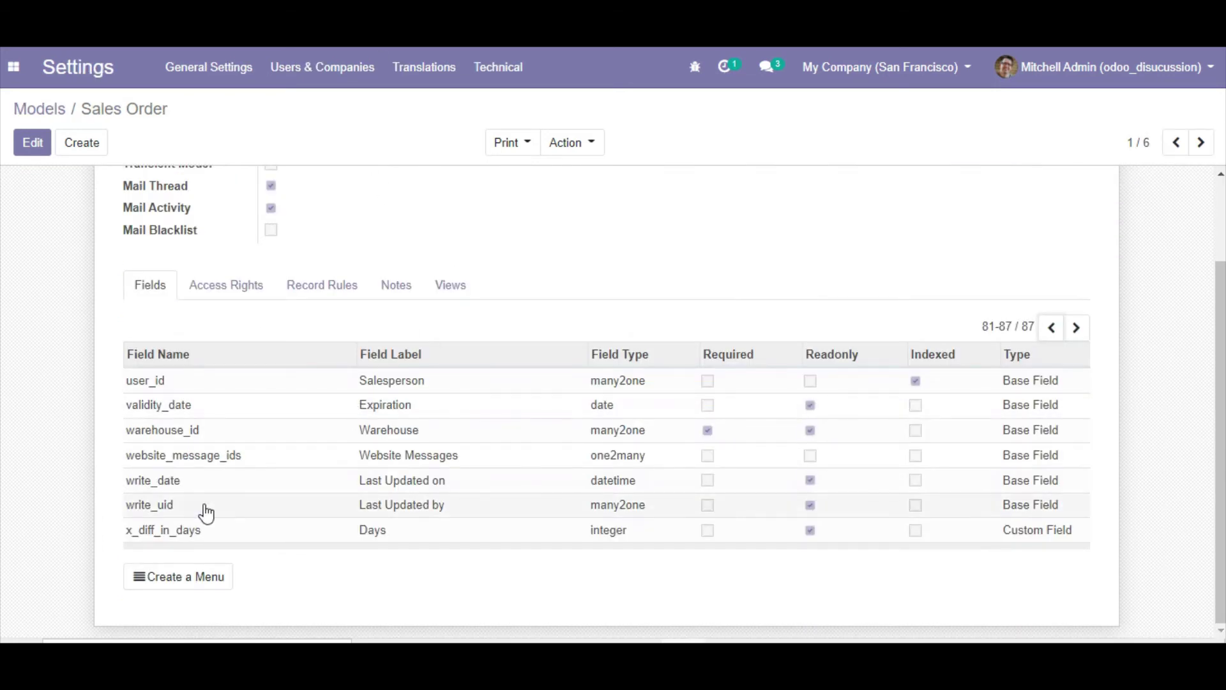
View the properties of the x_diff_in_days field in the Sales Order model in Settings, then close them.
{"action": "left_click", "coordinate": [186, 535]}
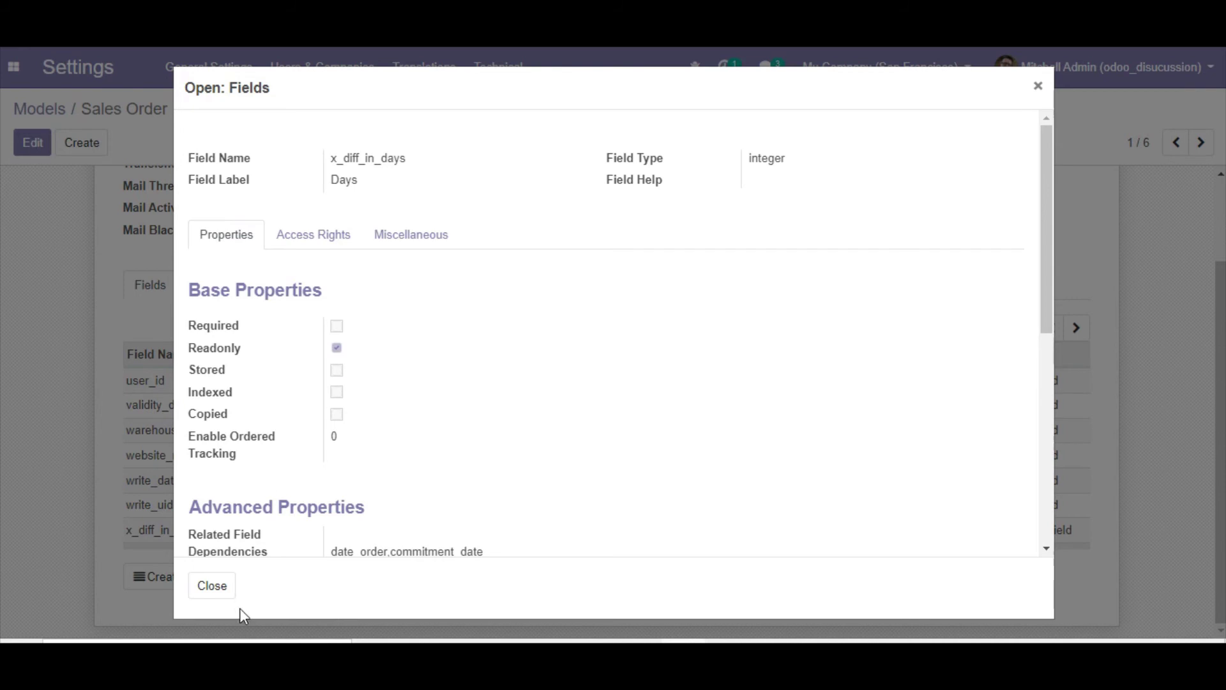
{"action": "left_click", "coordinate": [211, 585]}
{"action": "scroll", "coordinate": [485, 242], "scroll_direction": "up", "scroll_amount": 3}
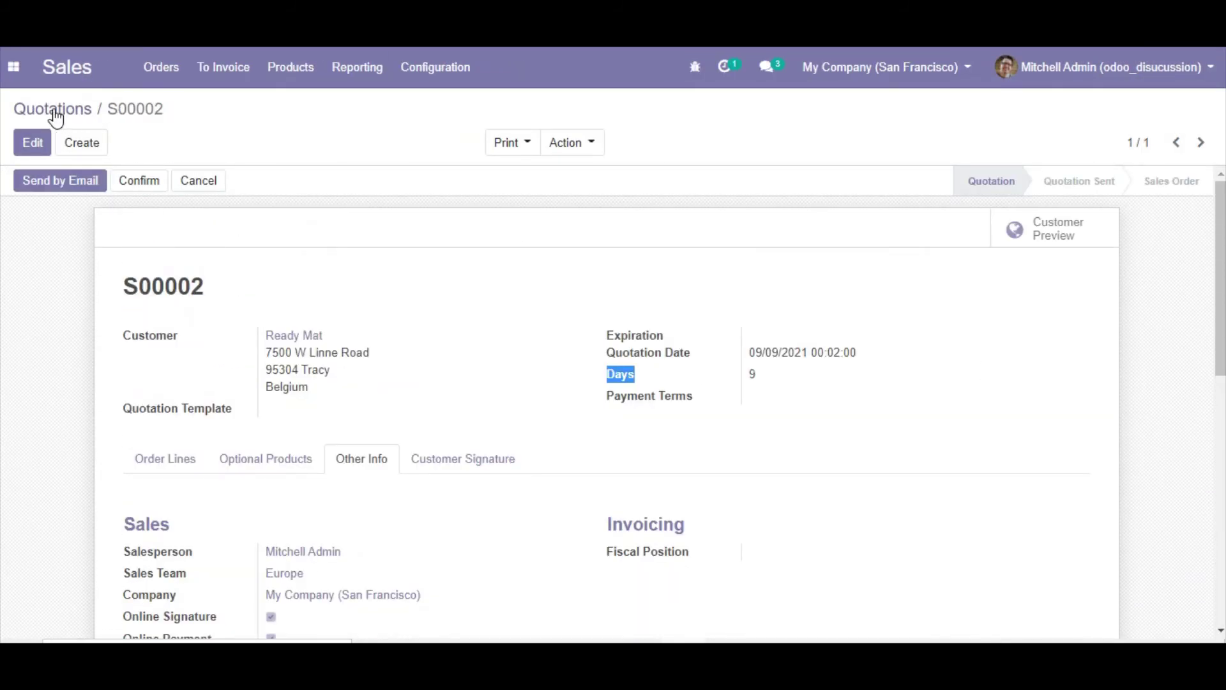
Return to the Quotations list and look for the Days field among the custom filter fields, then view the grouping options.
{"action": "left_click", "coordinate": [54, 110]}
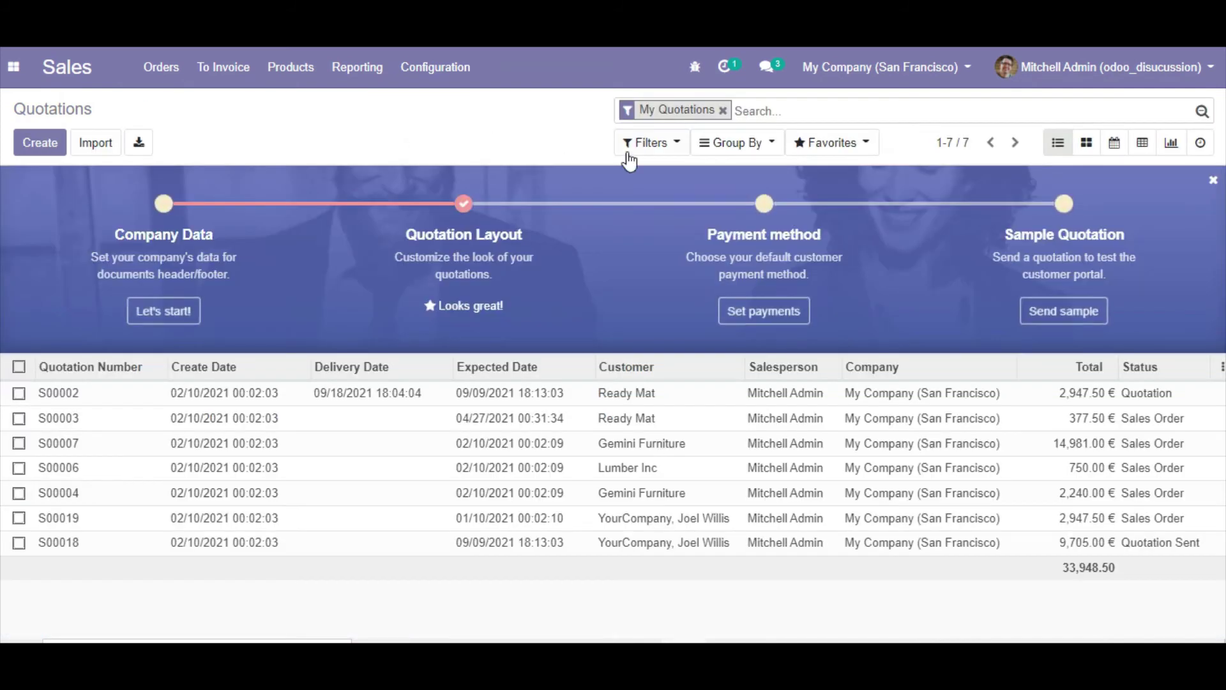
{"action": "left_click", "coordinate": [648, 144]}
{"action": "left_click", "coordinate": [667, 307]}
{"action": "left_click", "coordinate": [677, 324]}
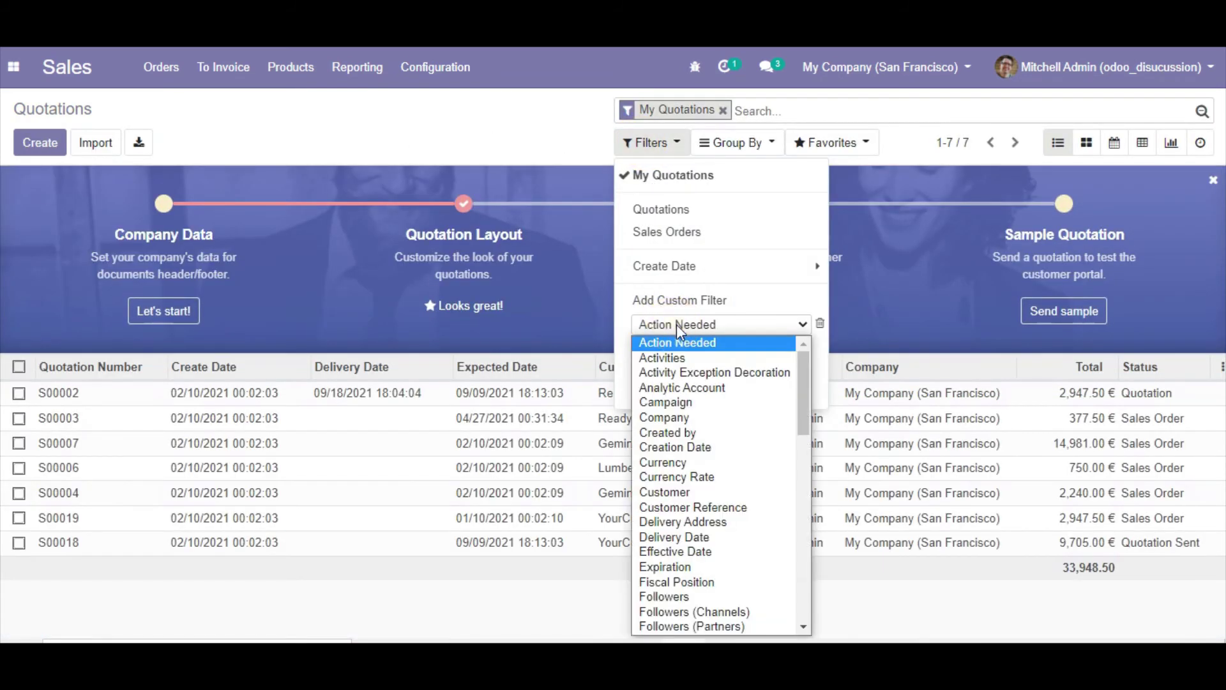
{"action": "key", "text": "d"}
{"action": "key", "text": "Down"}
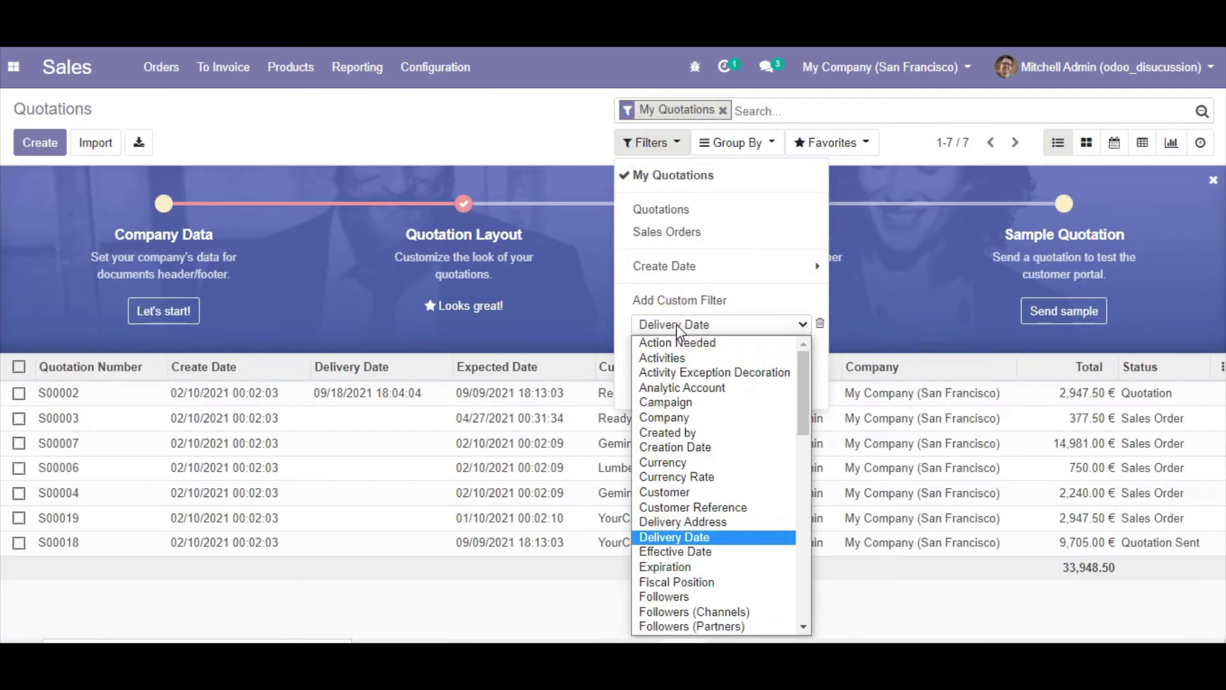
{"action": "key", "text": "Up"}
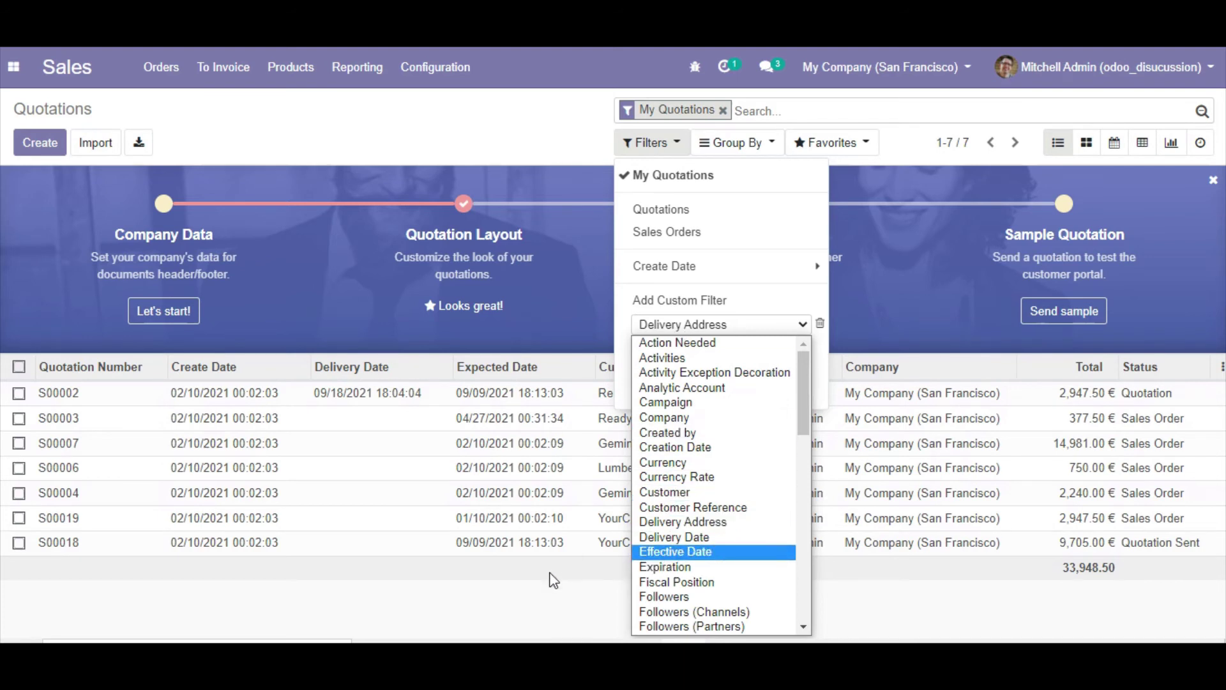
{"action": "left_click", "coordinate": [741, 141]}
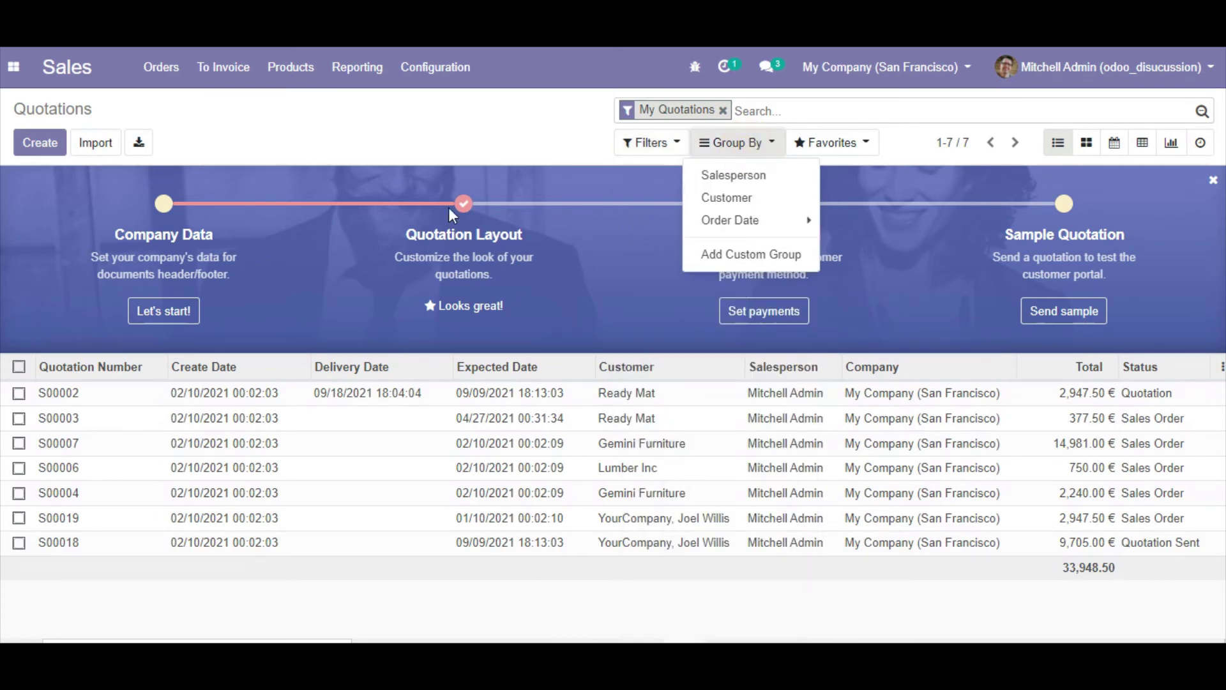
{"action": "left_click", "coordinate": [376, 108]}
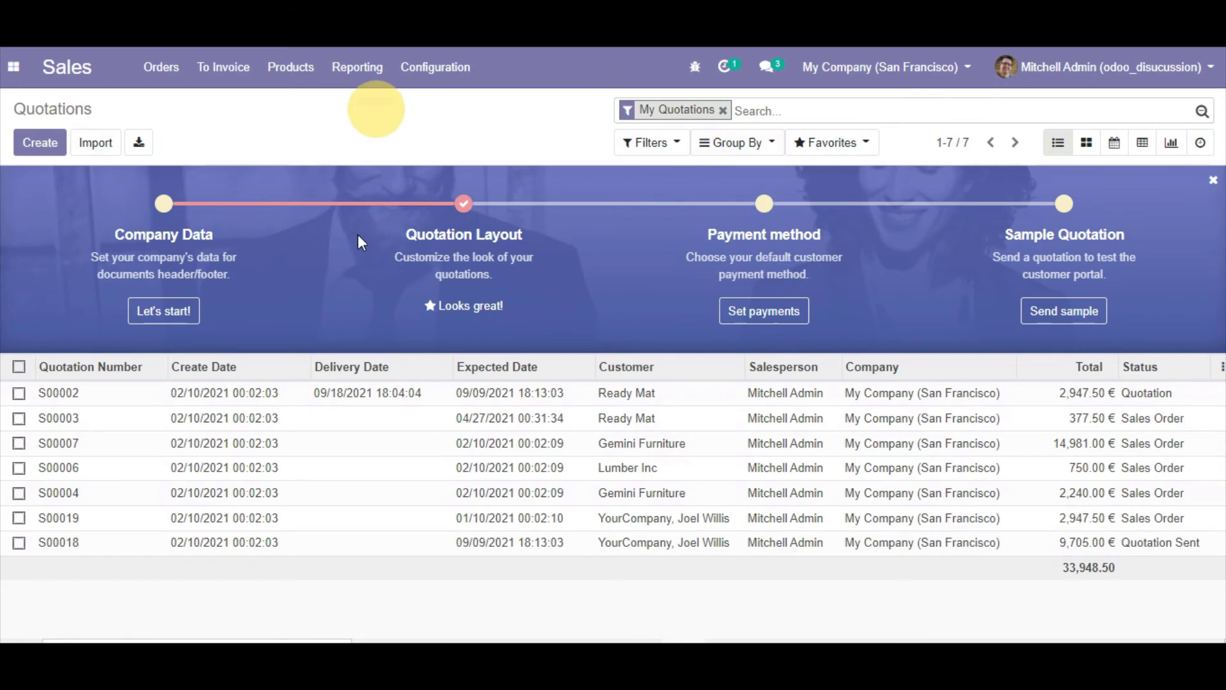
Open a quotation without a delivery date, examine the full error details and highlight the operand types, then dismiss the error.
{"action": "left_click", "coordinate": [322, 428]}
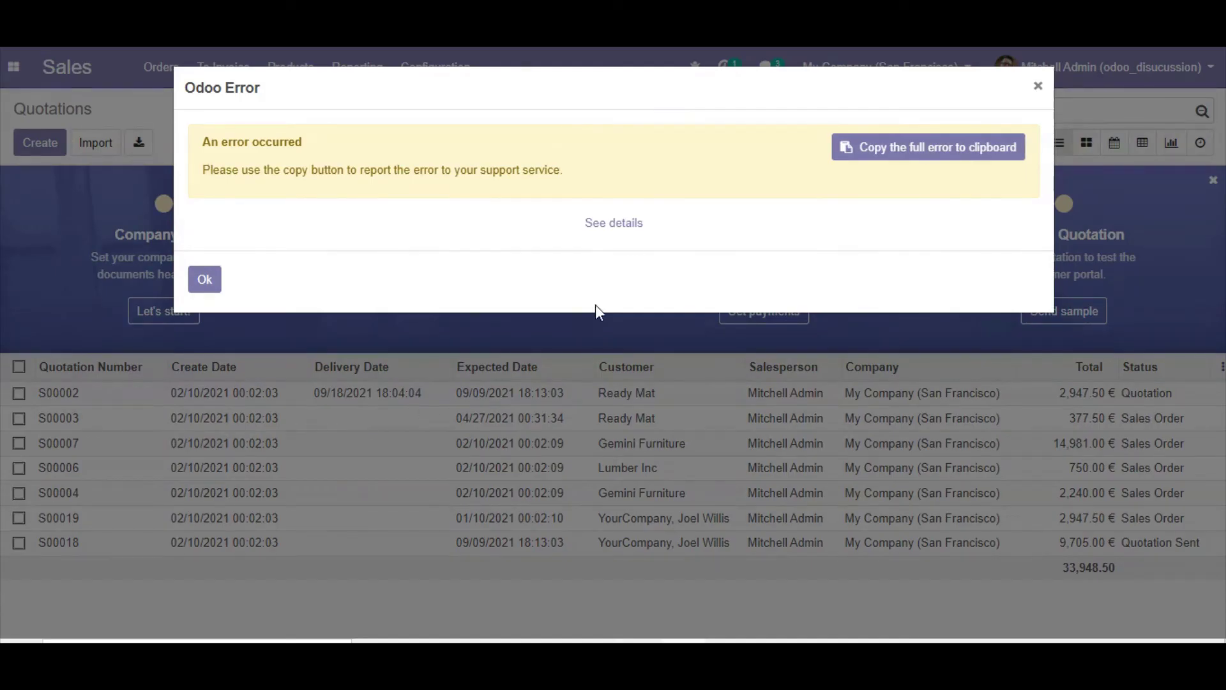
{"action": "left_click", "coordinate": [629, 221]}
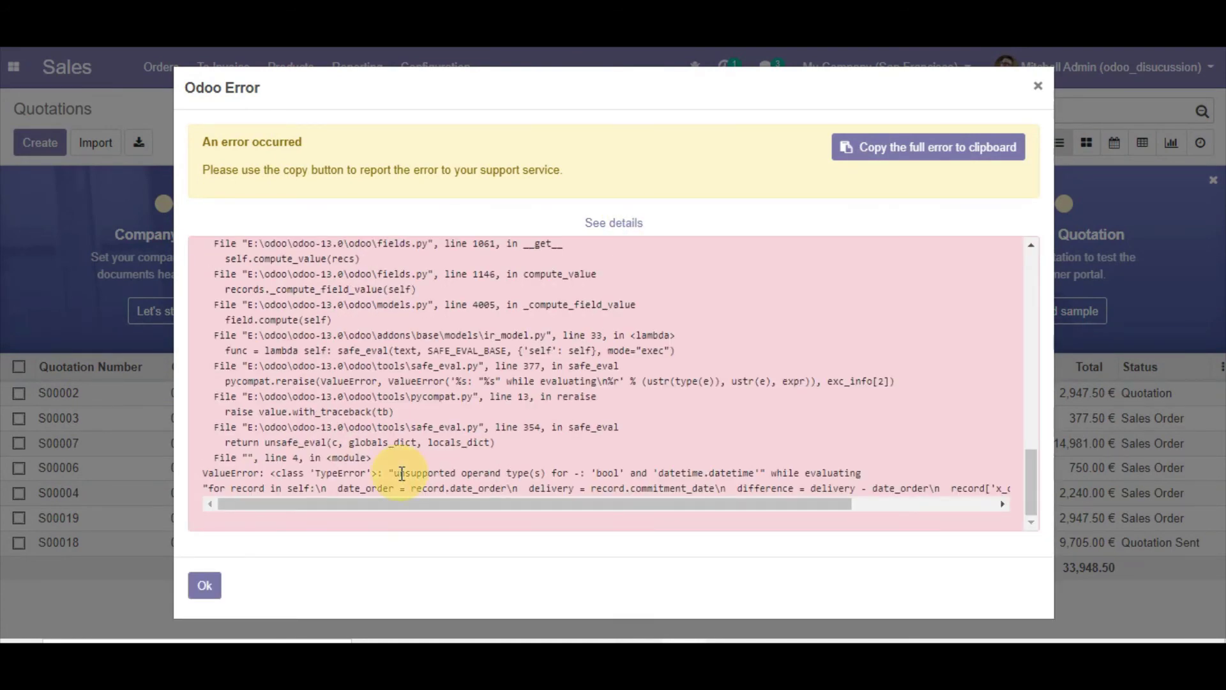
{"action": "left_click_drag", "start_coordinate": [523, 472], "coordinate": [725, 472]}
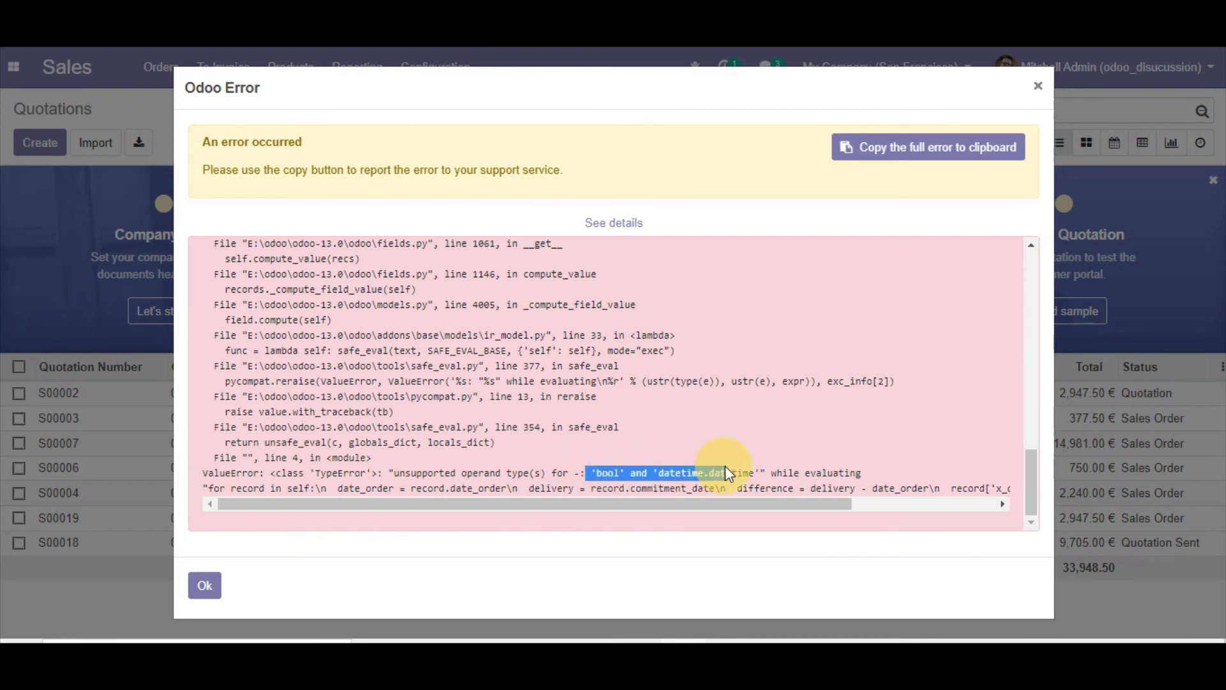
{"action": "left_click", "coordinate": [205, 585]}
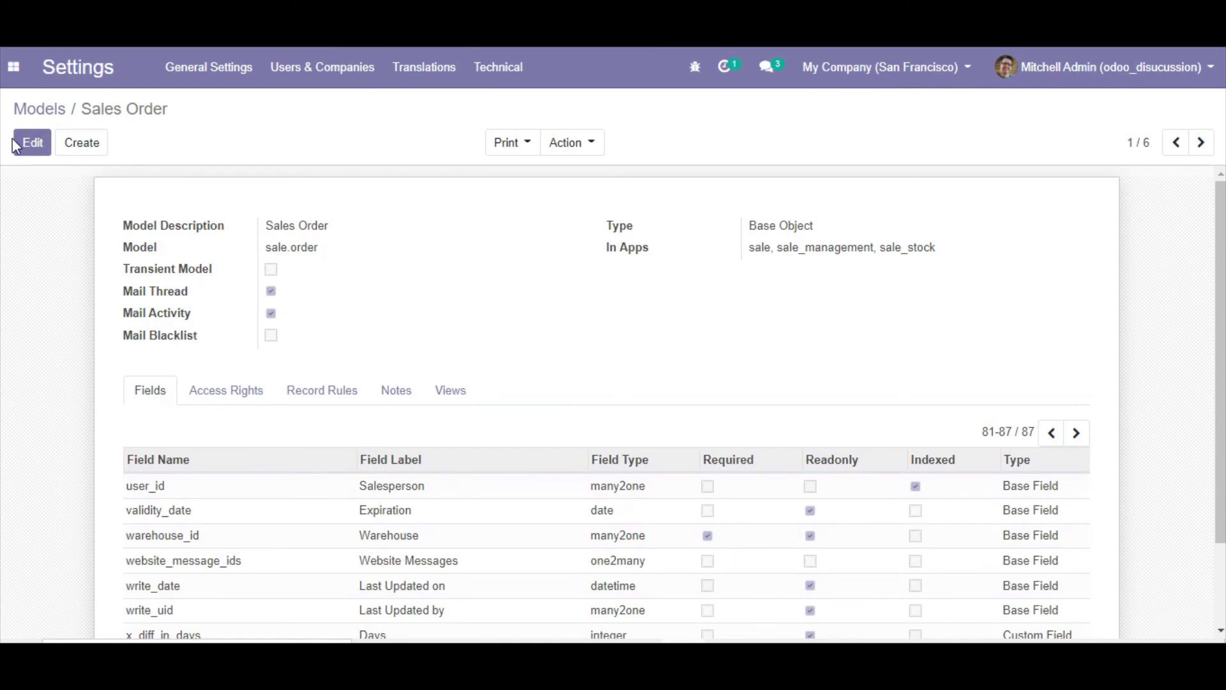
Start editing the Sales Order model in Settings and open the x_diff_in_days field at its compute code.
{"action": "left_click", "coordinate": [16, 146]}
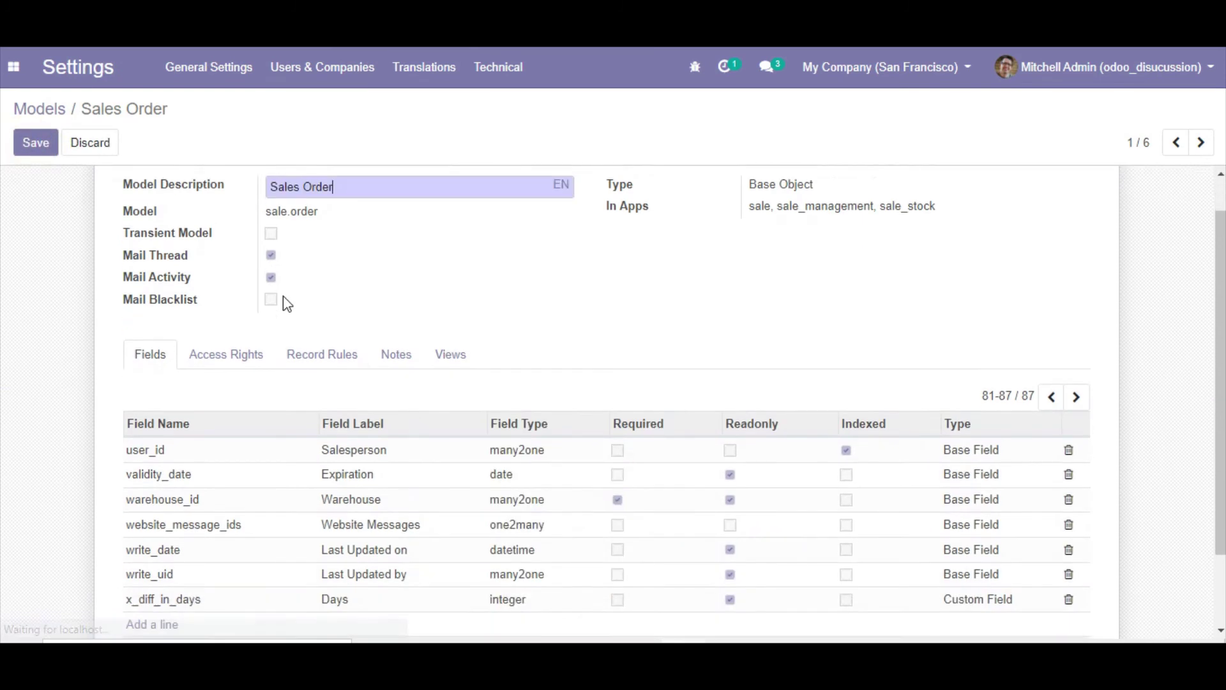
{"action": "scroll", "coordinate": [887, 372], "scroll_direction": "down", "scroll_amount": 2}
{"action": "left_click", "coordinate": [210, 514]}
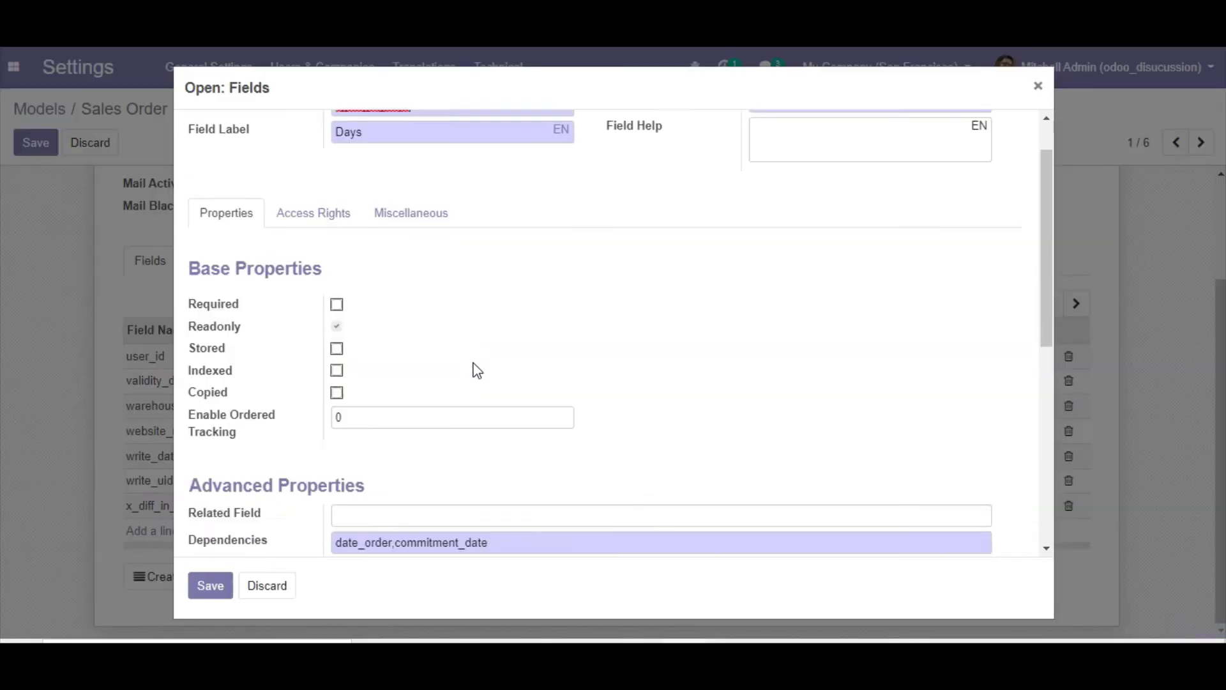
{"action": "scroll", "coordinate": [473, 370], "scroll_direction": "down", "scroll_amount": 5}
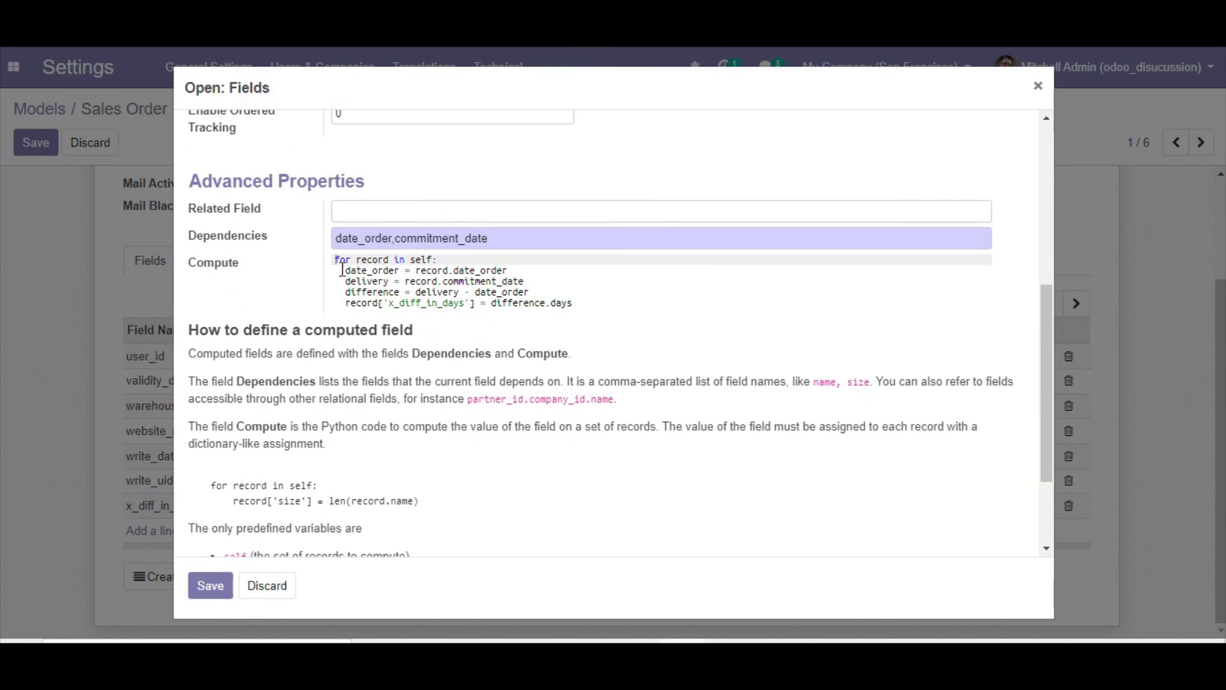
{"action": "left_click_drag", "start_coordinate": [346, 267], "coordinate": [357, 308]}
{"action": "key", "text": "Tab"}
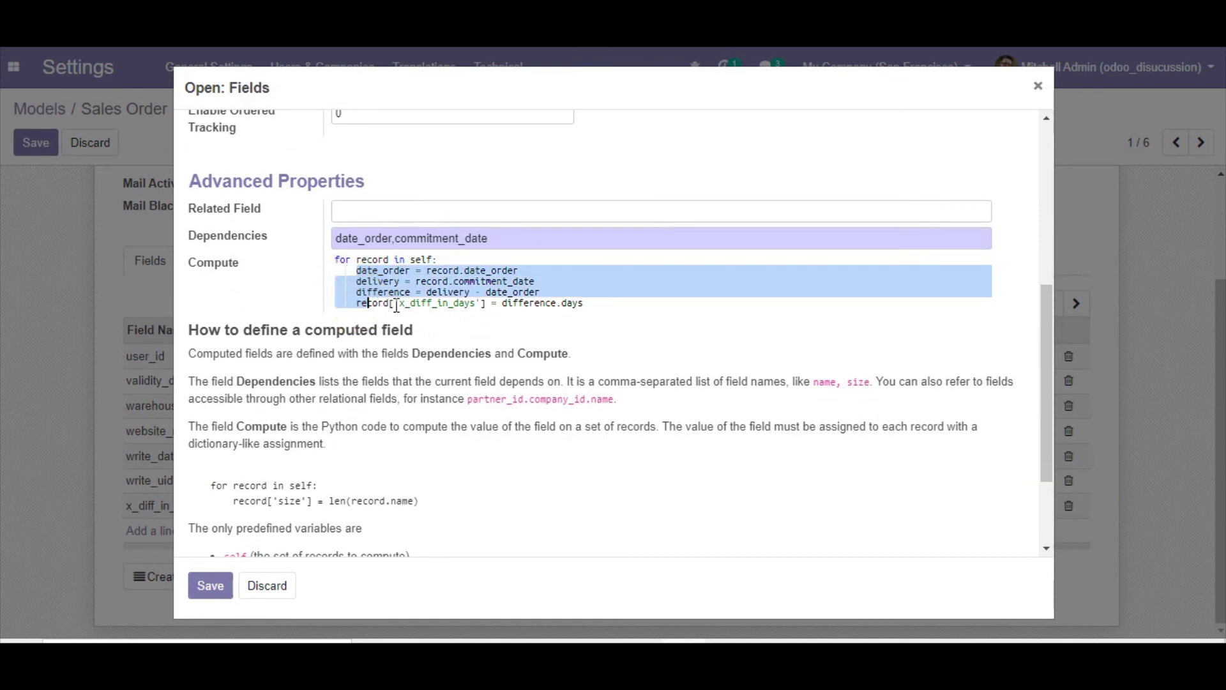
{"action": "left_click", "coordinate": [459, 259]}
{"action": "key", "text": "Return"}
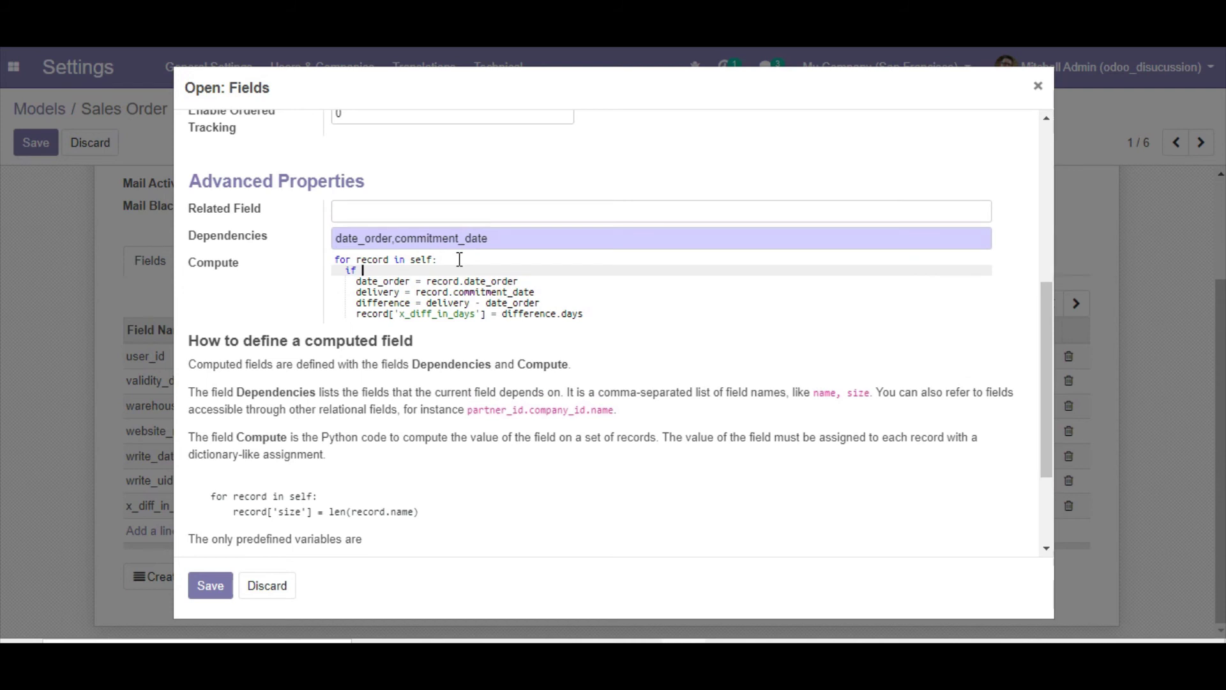
{"action": "key", "text": "BackSpace"}
{"action": "key", "text": "BackSpace"}
{"action": "key", "text": "BackSpace"}
{"action": "key", "text": "BackSpace"}
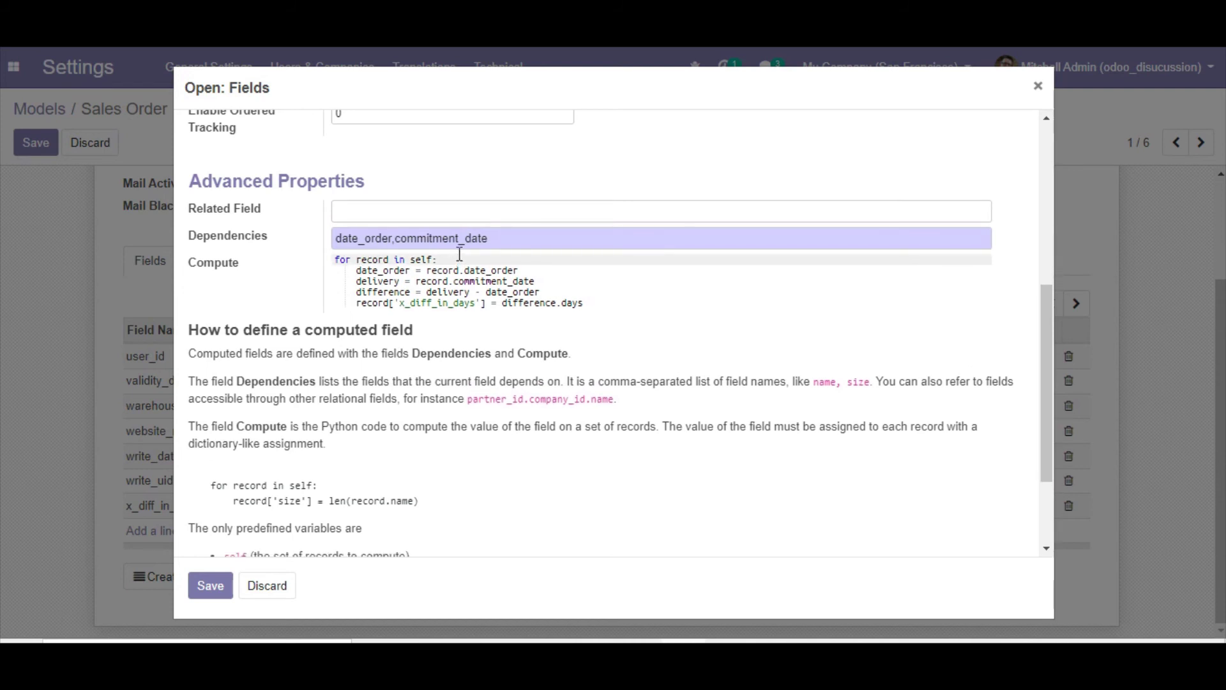
{"action": "key", "text": "ctrl+z"}
Insert the condition "if date_order and delivery:" after the delivery assignment in the compute code and indent the two lines below it.
{"action": "left_click", "coordinate": [533, 283]}
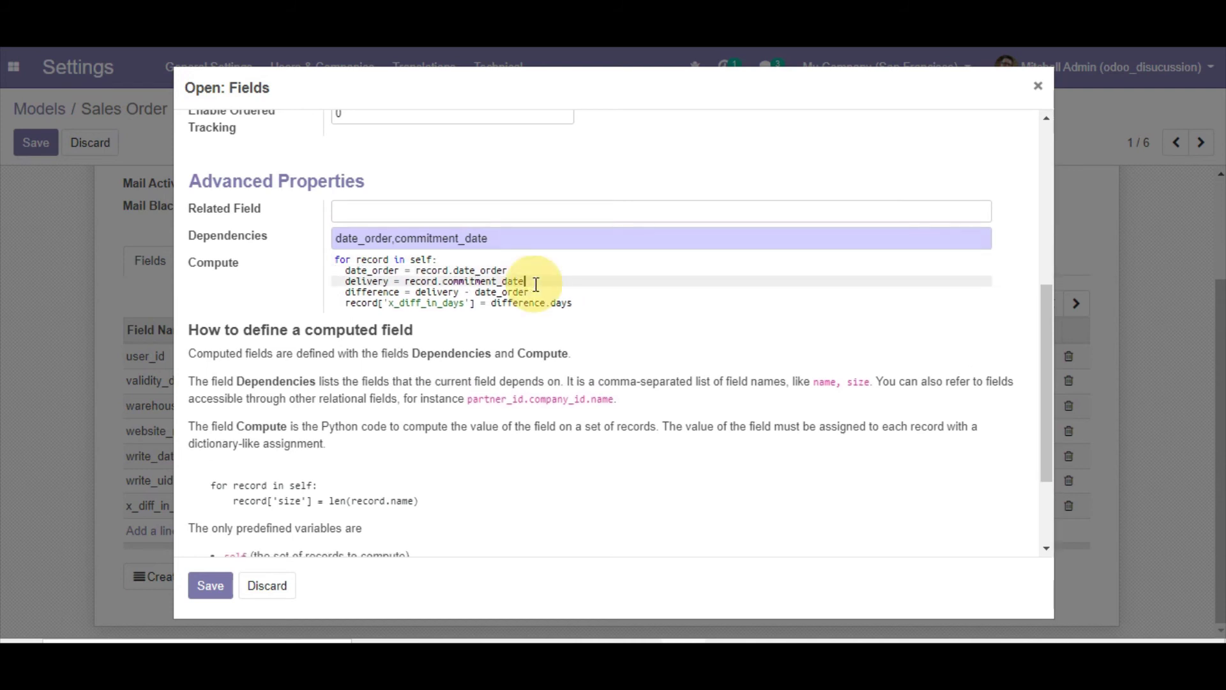
{"action": "key", "text": "Return"}
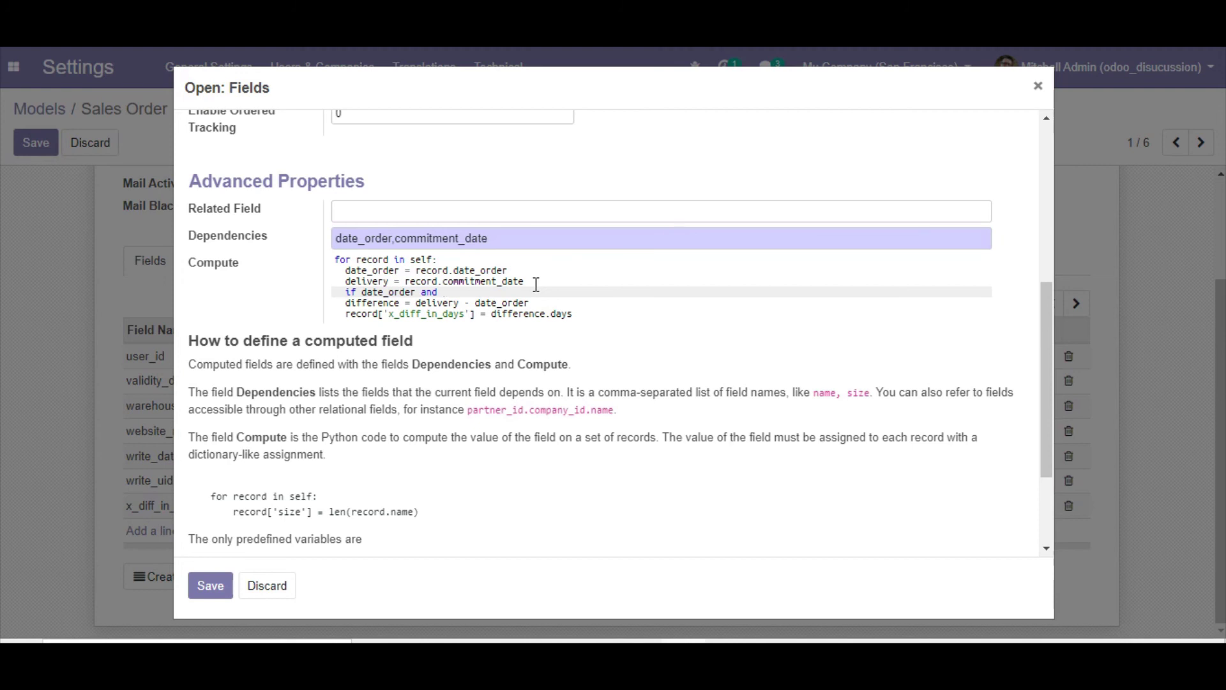
{"action": "key", "text": "Down"}
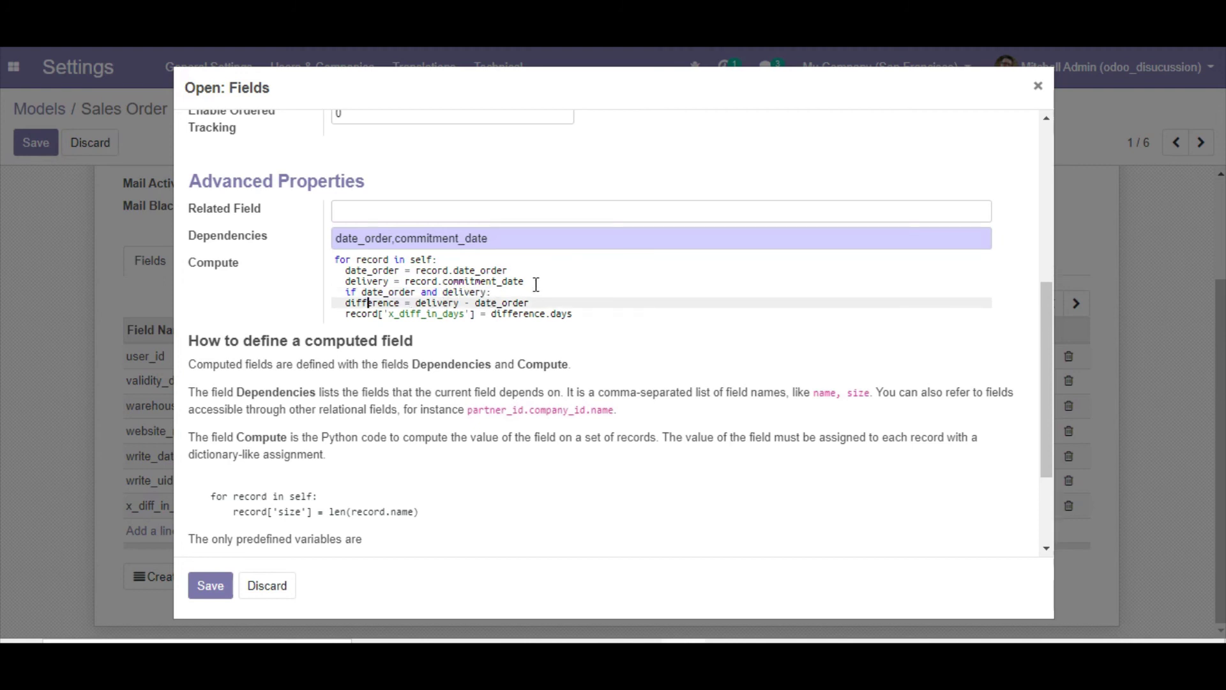
{"action": "key", "text": "Tab"}
{"action": "key", "text": "Down"}
{"action": "key", "text": "Home"}
{"action": "key", "text": "Tab"}
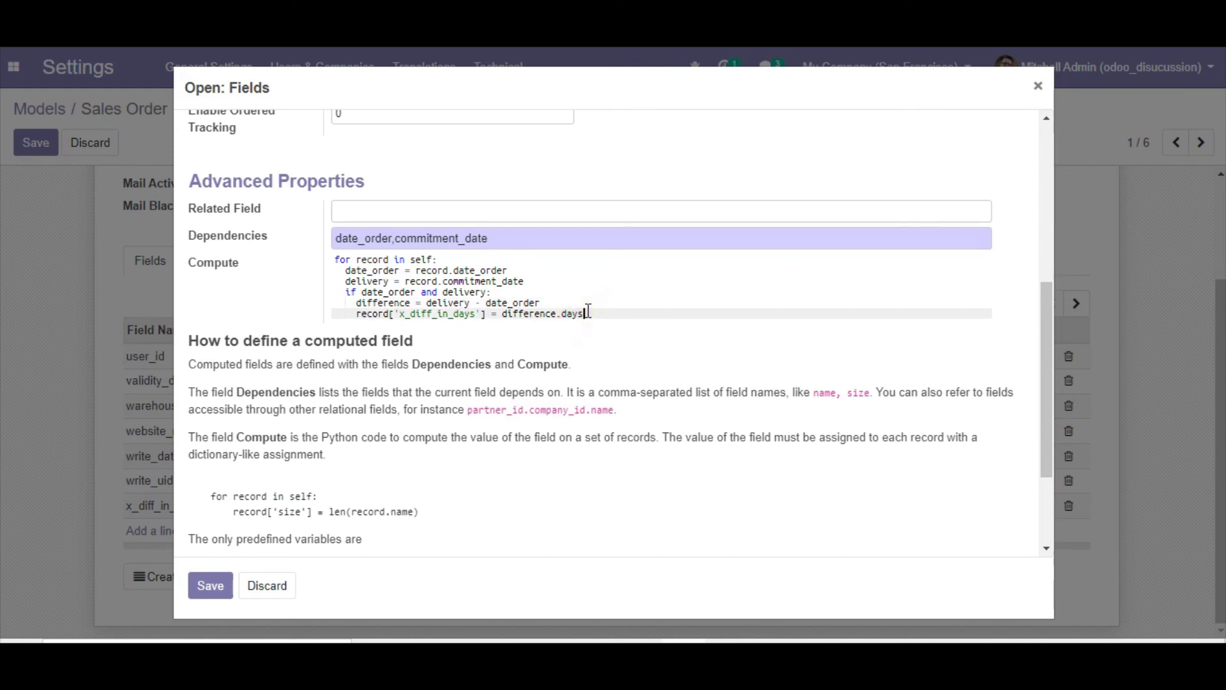
Add an "else:" branch to the compute code containing record['x_diff_in_days'] = 0.
{"action": "key", "text": "Return"}
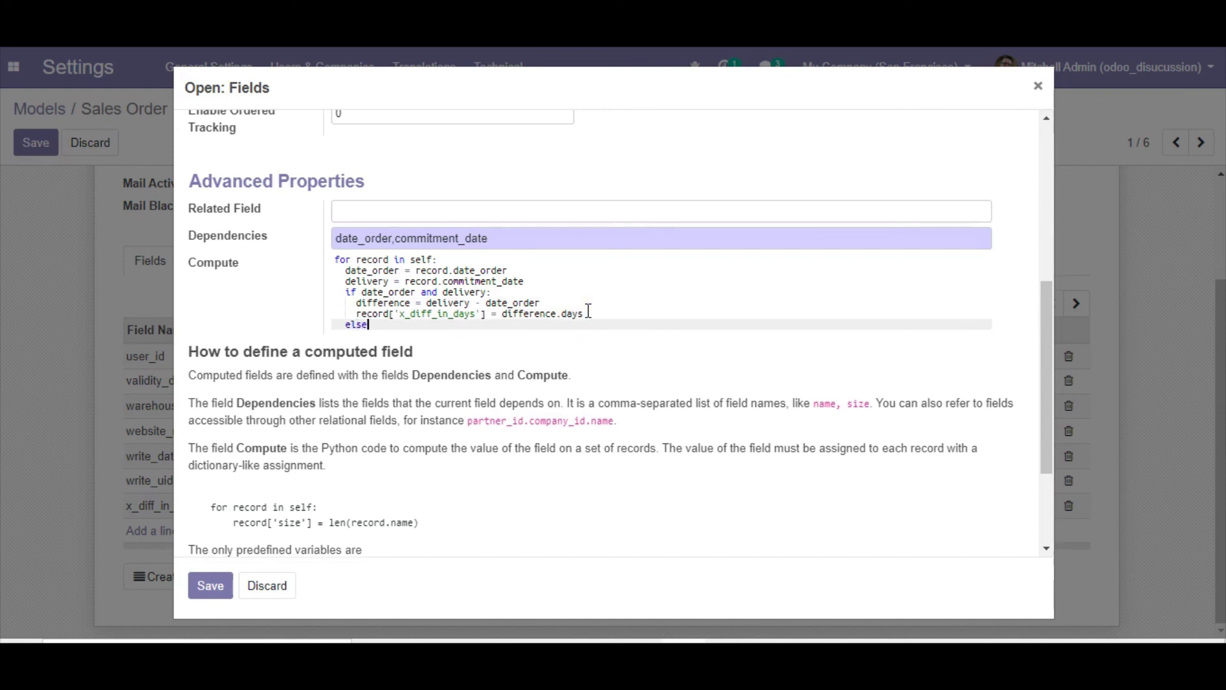
{"action": "type", "text": "else:"}
{"action": "key", "text": "Return"}
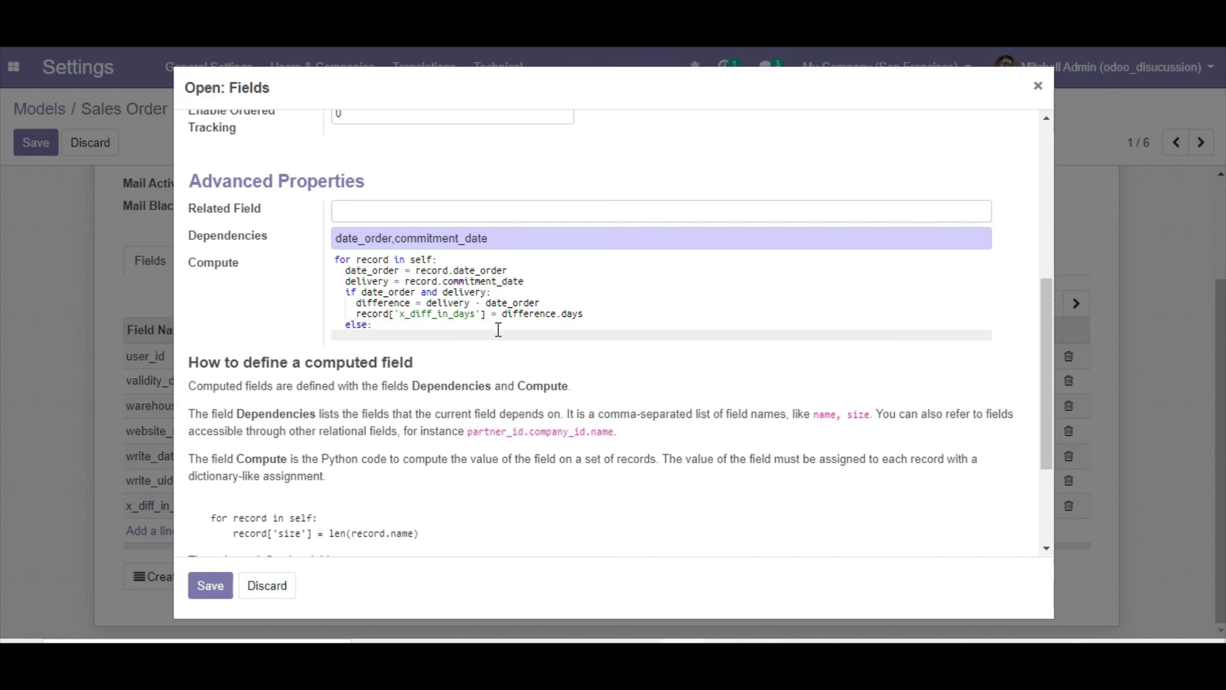
{"action": "left_click_drag", "start_coordinate": [358, 313], "coordinate": [502, 314]}
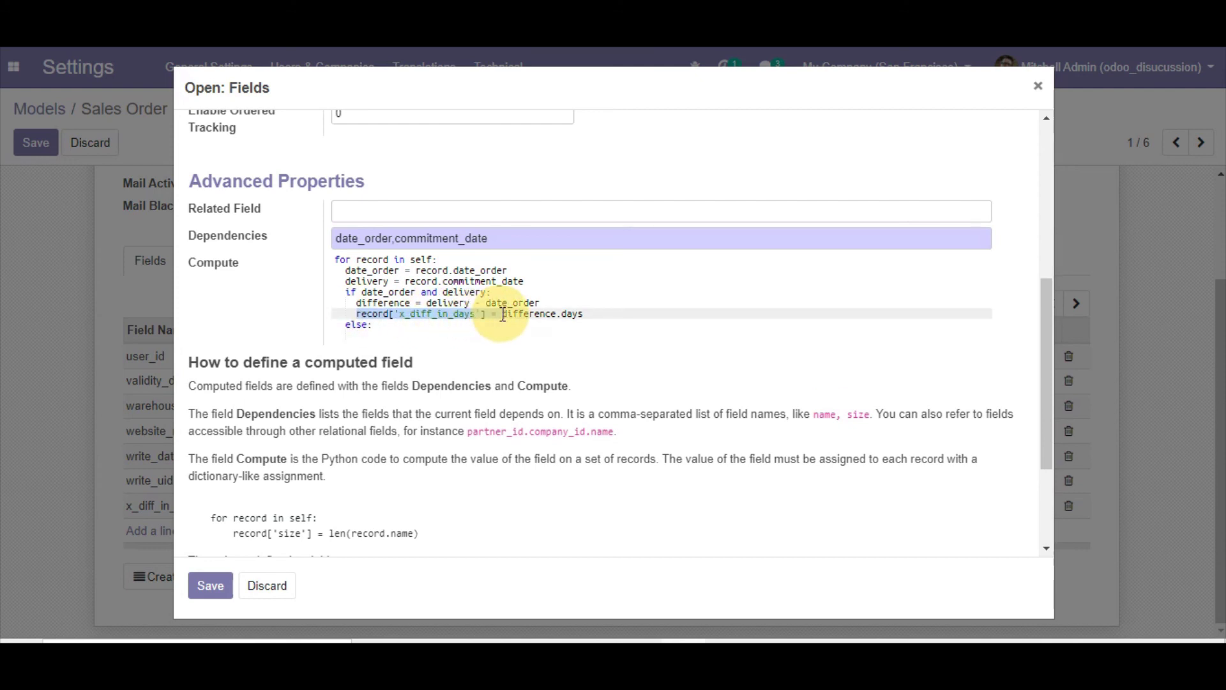
{"action": "key", "text": "ctrl+c"}
{"action": "left_click", "coordinate": [382, 337]}
{"action": "key", "text": "ctrl+v"}
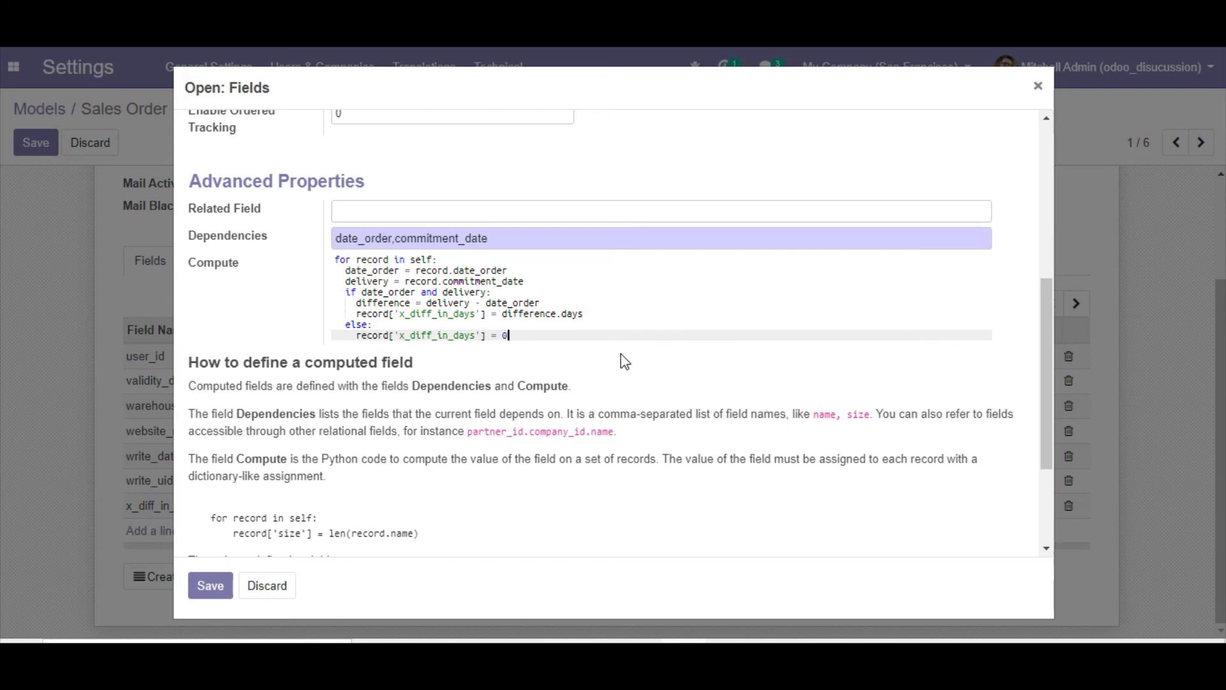
Mark the x_diff_in_days field as Stored, then save the field and the Sales Order model.
{"action": "left_click", "coordinate": [210, 583]}
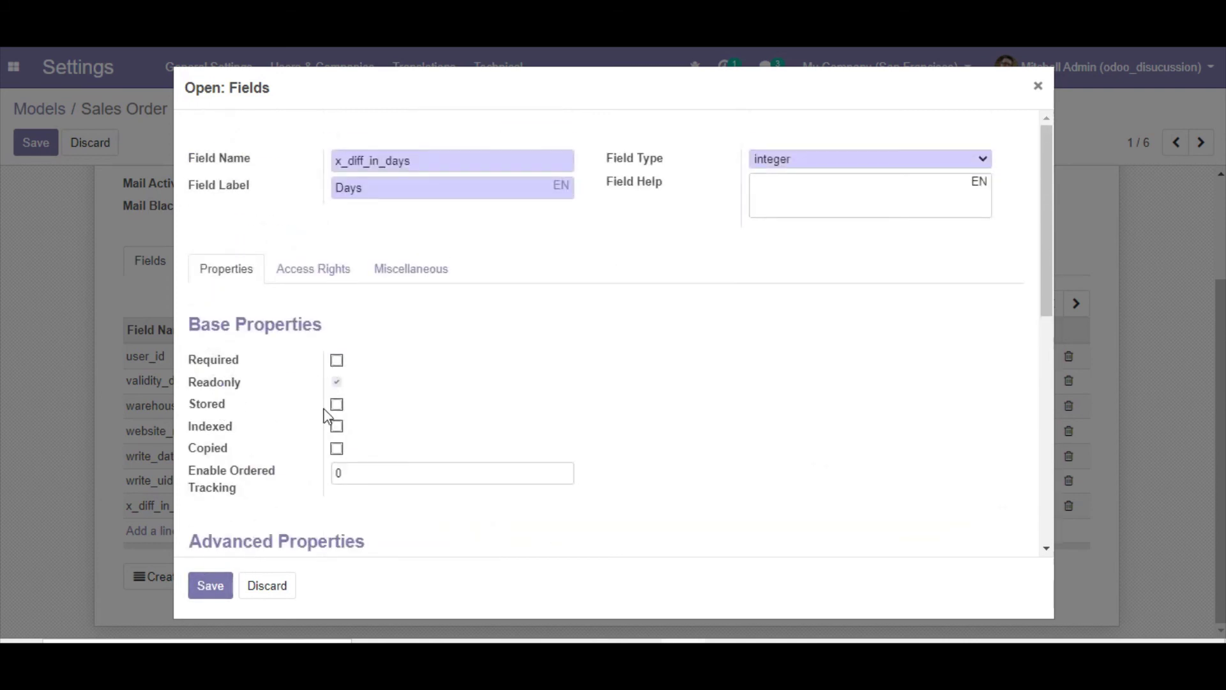
{"action": "left_click", "coordinate": [336, 405]}
{"action": "scroll", "coordinate": [443, 381], "scroll_direction": "down", "scroll_amount": 5}
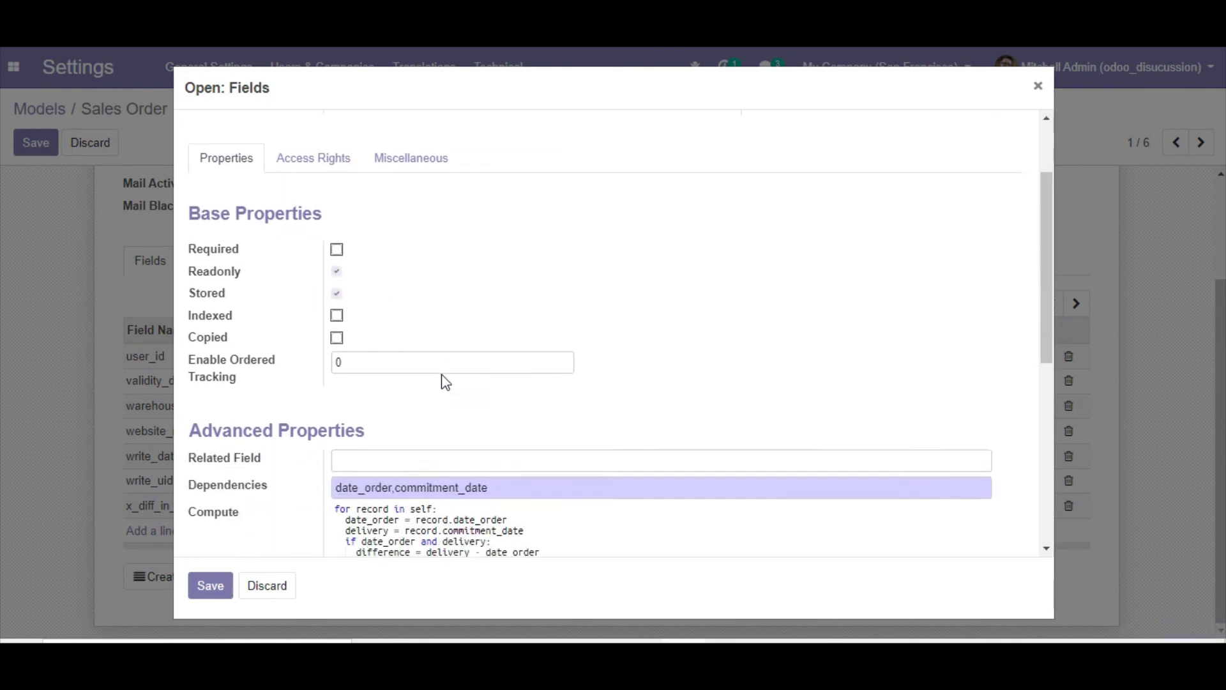
{"action": "left_click", "coordinate": [204, 585]}
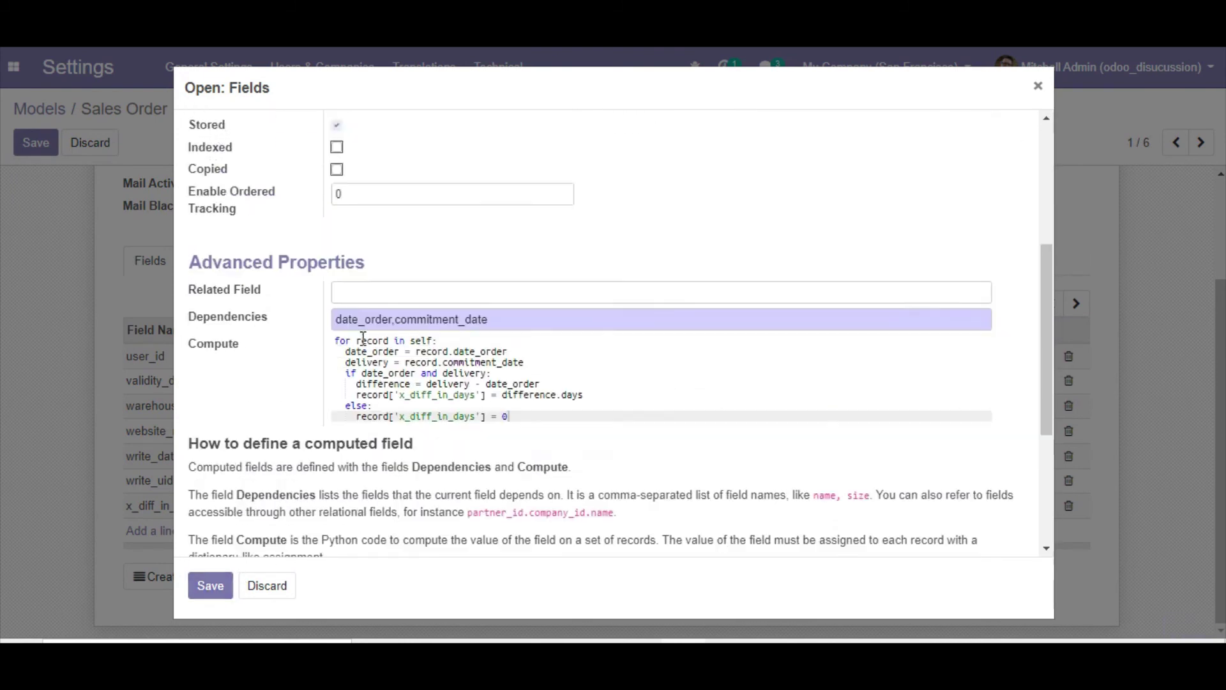
{"action": "scroll", "coordinate": [383, 392], "scroll_direction": "down", "scroll_amount": 5}
{"action": "left_click", "coordinate": [210, 586]}
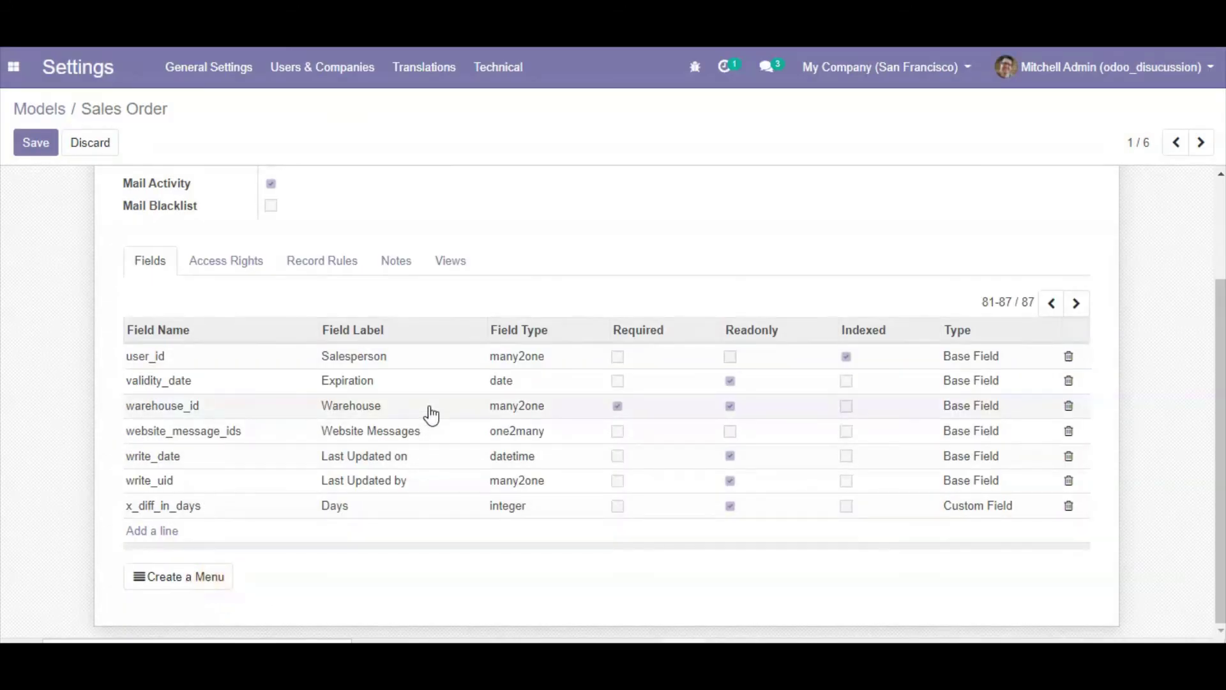
{"action": "left_click", "coordinate": [36, 146]}
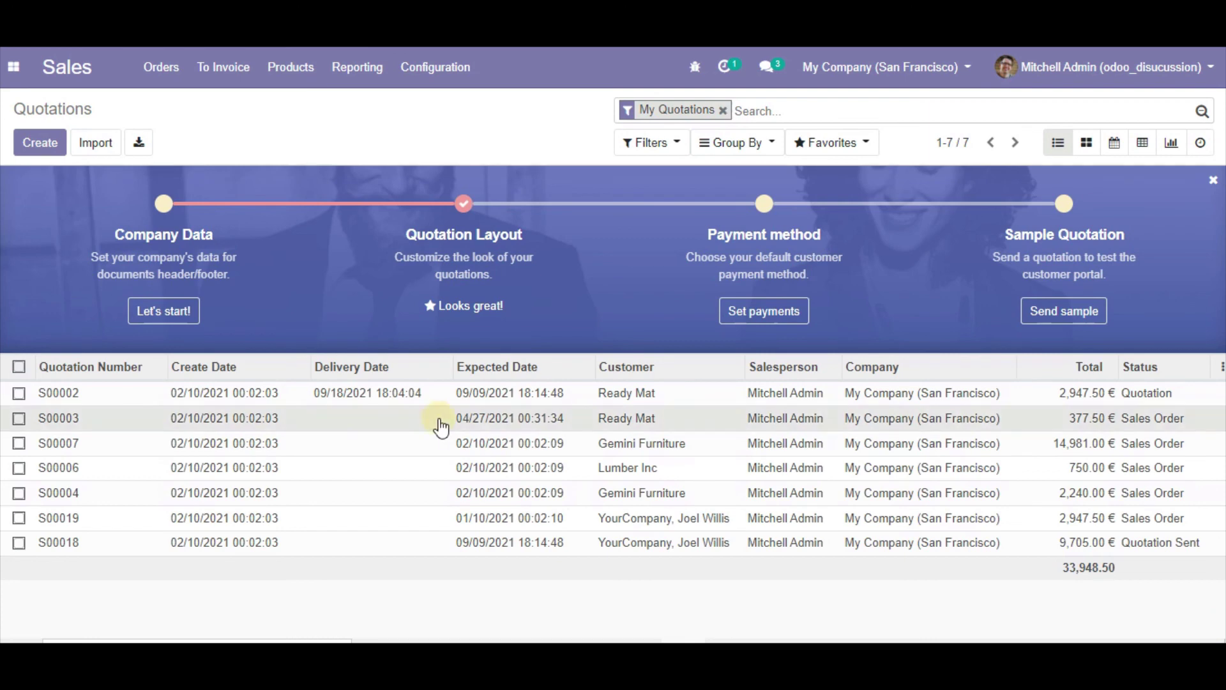
Check the Days value on sales order S00003, then highlight the Quotation Date on quotation S00002.
{"action": "left_click", "coordinate": [440, 424]}
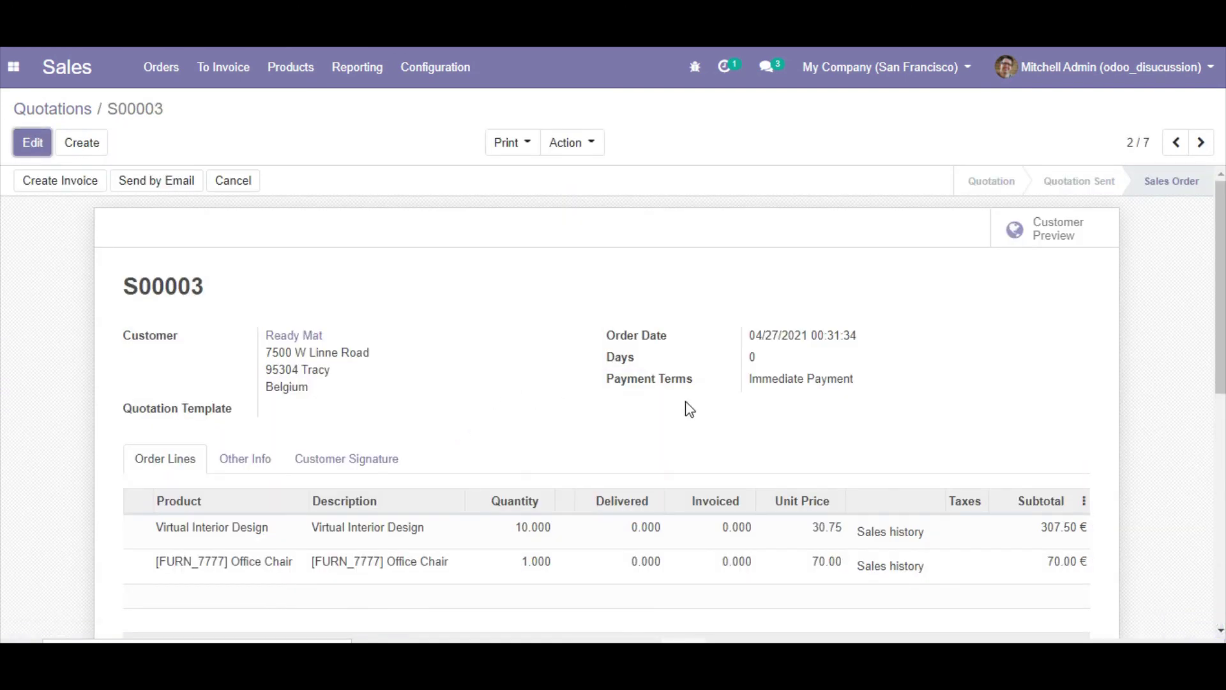
{"action": "double_click", "coordinate": [750, 358]}
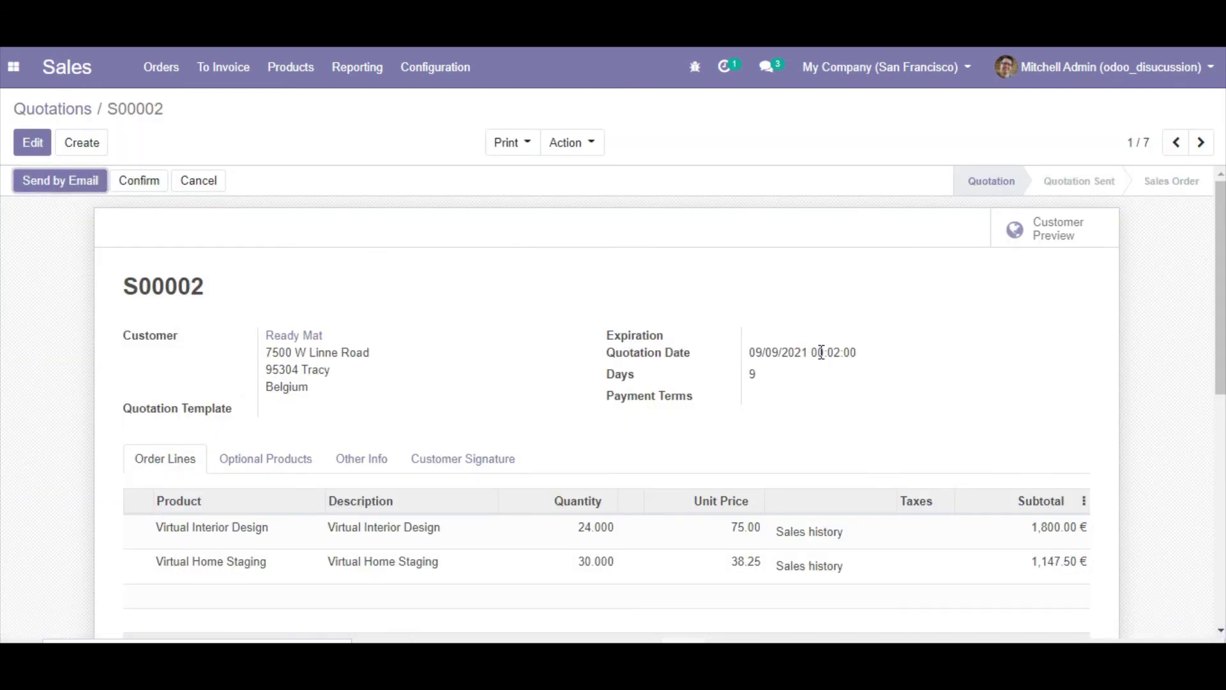
{"action": "triple_click", "coordinate": [821, 352]}
Try to change the Quotation Date of S00002 to 09/08/2021 and save the quotation.
{"action": "left_click", "coordinate": [33, 142]}
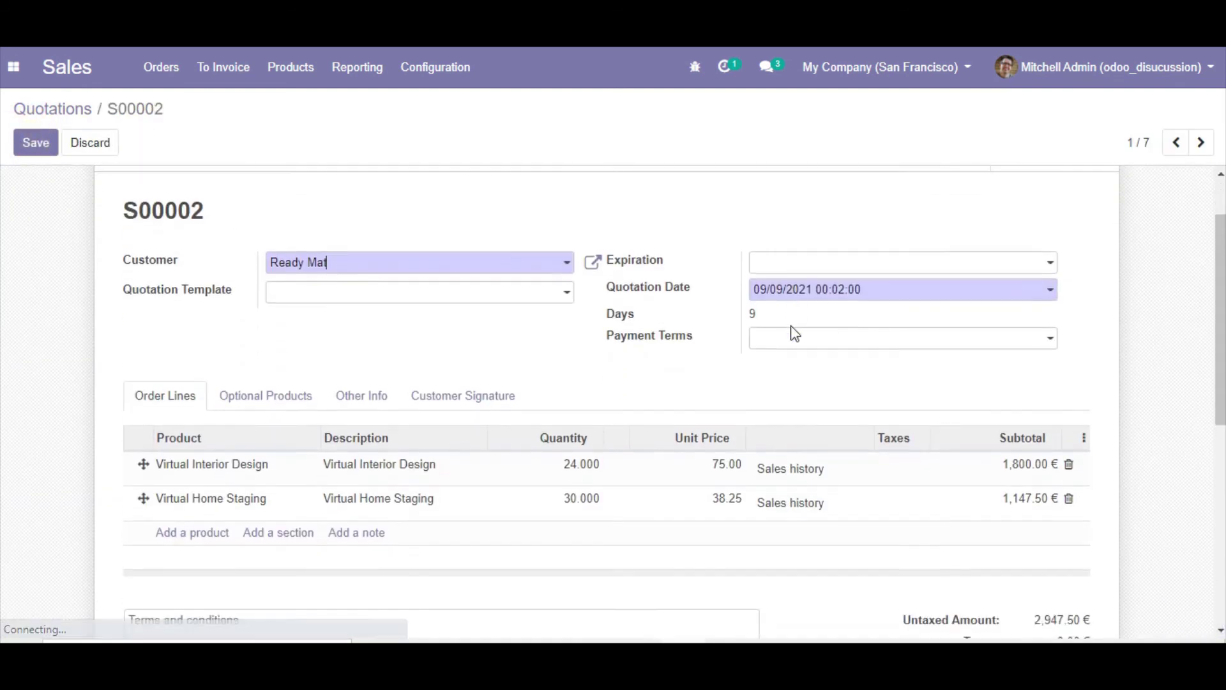
{"action": "scroll", "coordinate": [791, 328], "scroll_direction": "down", "scroll_amount": 2}
{"action": "left_click", "coordinate": [785, 171]}
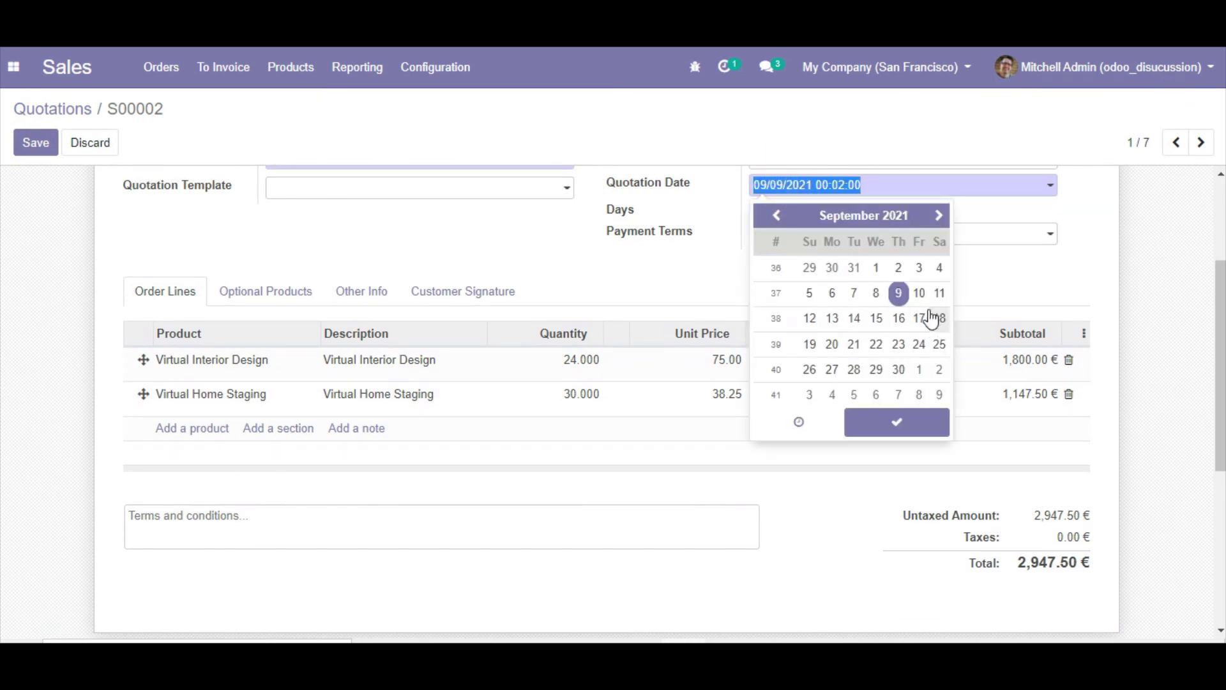
{"action": "left_click", "coordinate": [875, 292]}
{"action": "scroll", "coordinate": [531, 294], "scroll_direction": "up", "scroll_amount": 3}
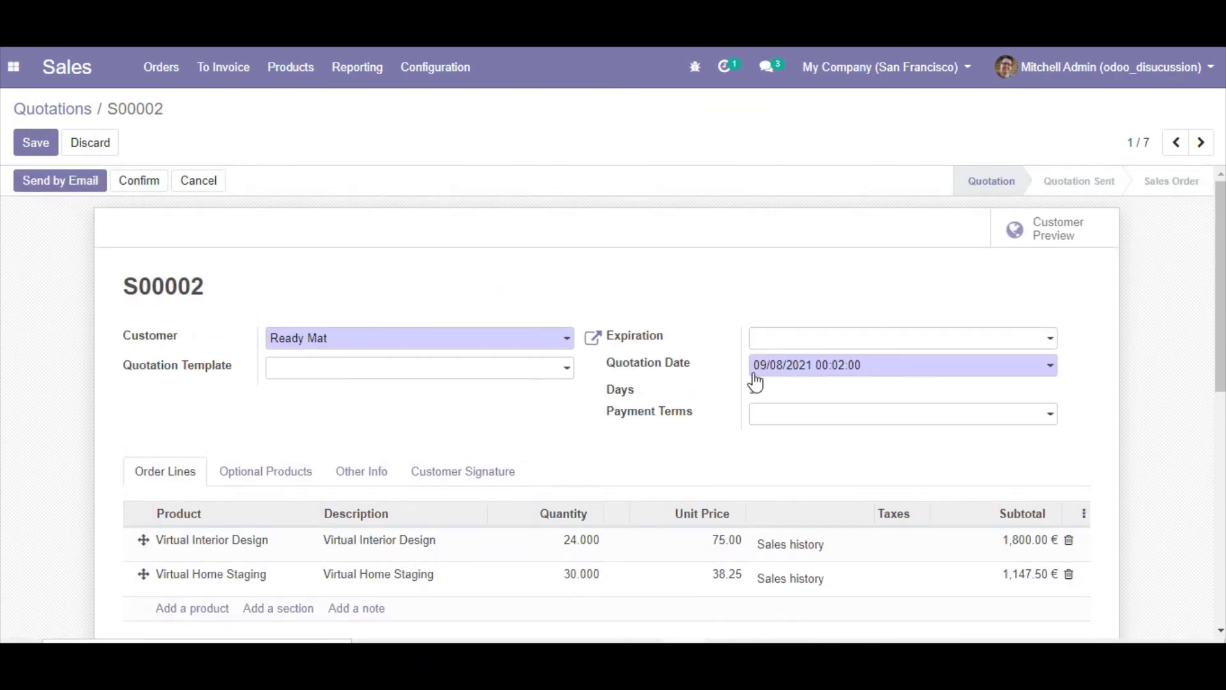
{"action": "left_click", "coordinate": [36, 142]}
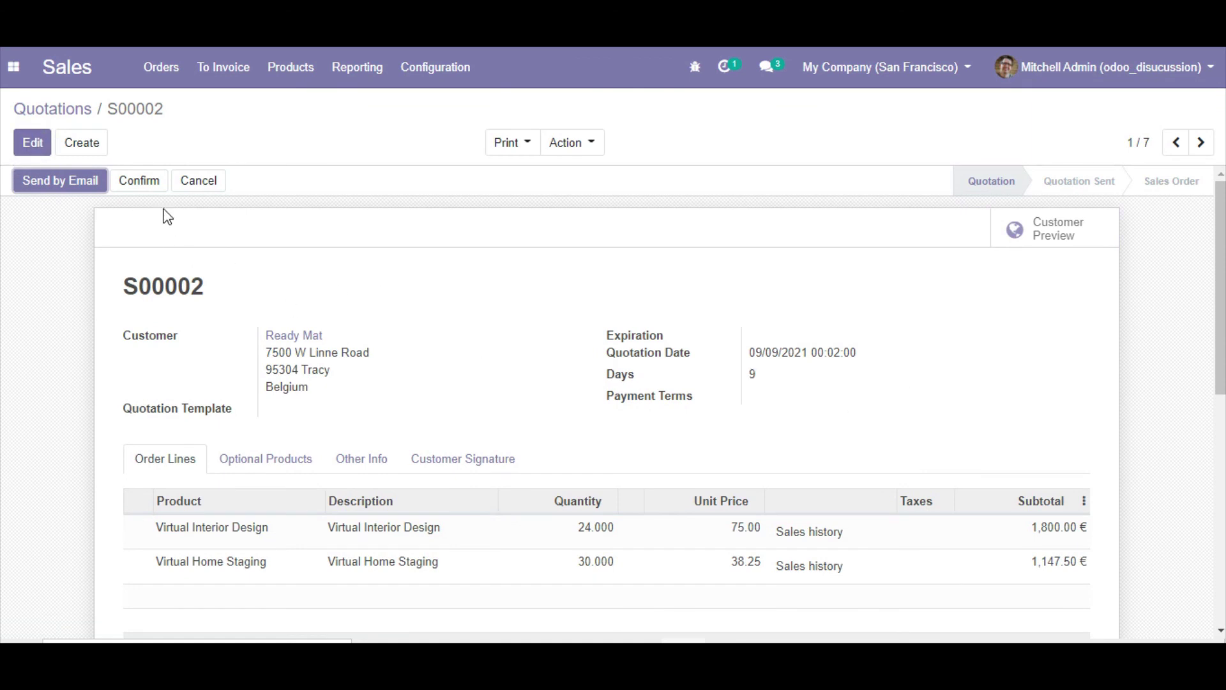
Edit quotation S00002 again, set its Quotation Date to 09/08/2021 and save it.
{"action": "left_click", "coordinate": [32, 142]}
{"action": "left_click", "coordinate": [823, 367]}
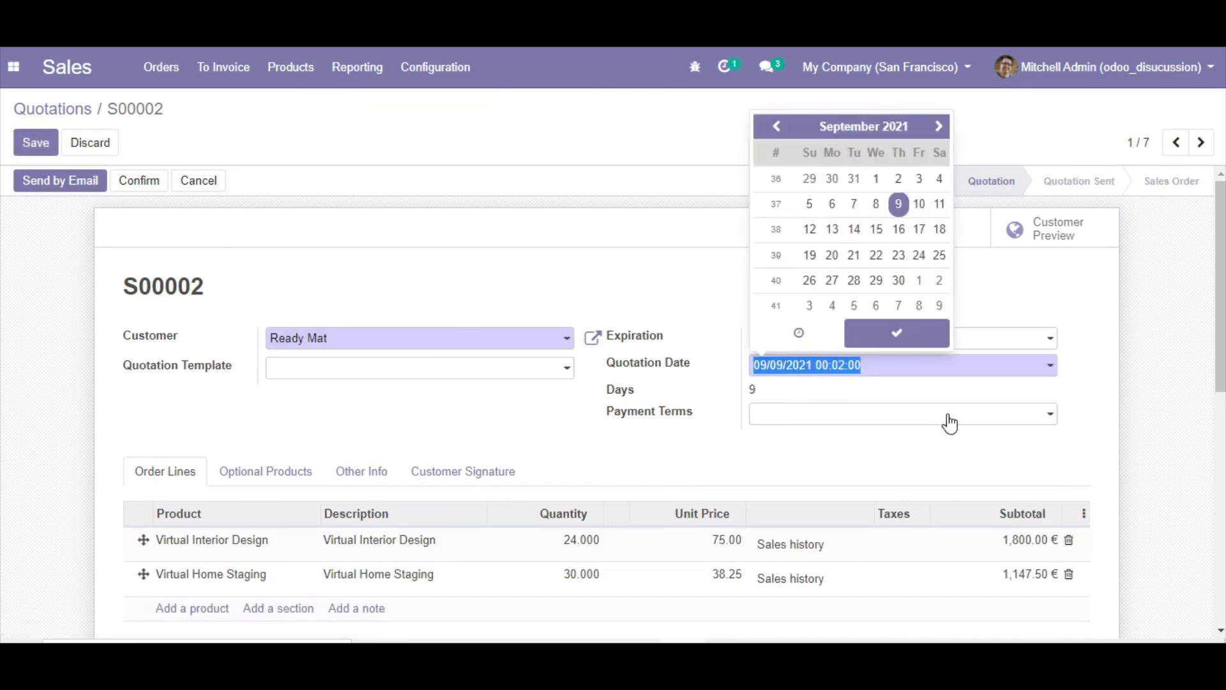
{"action": "left_click", "coordinate": [875, 204]}
{"action": "left_click", "coordinate": [897, 333]}
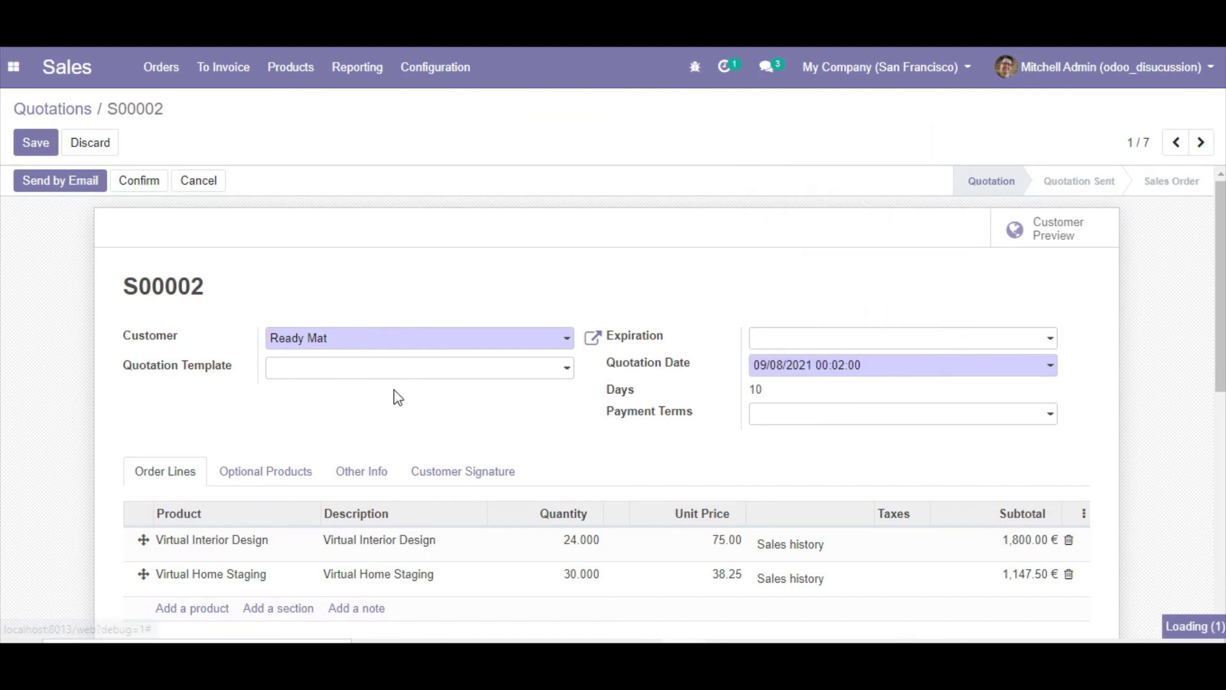
{"action": "left_click", "coordinate": [34, 144]}
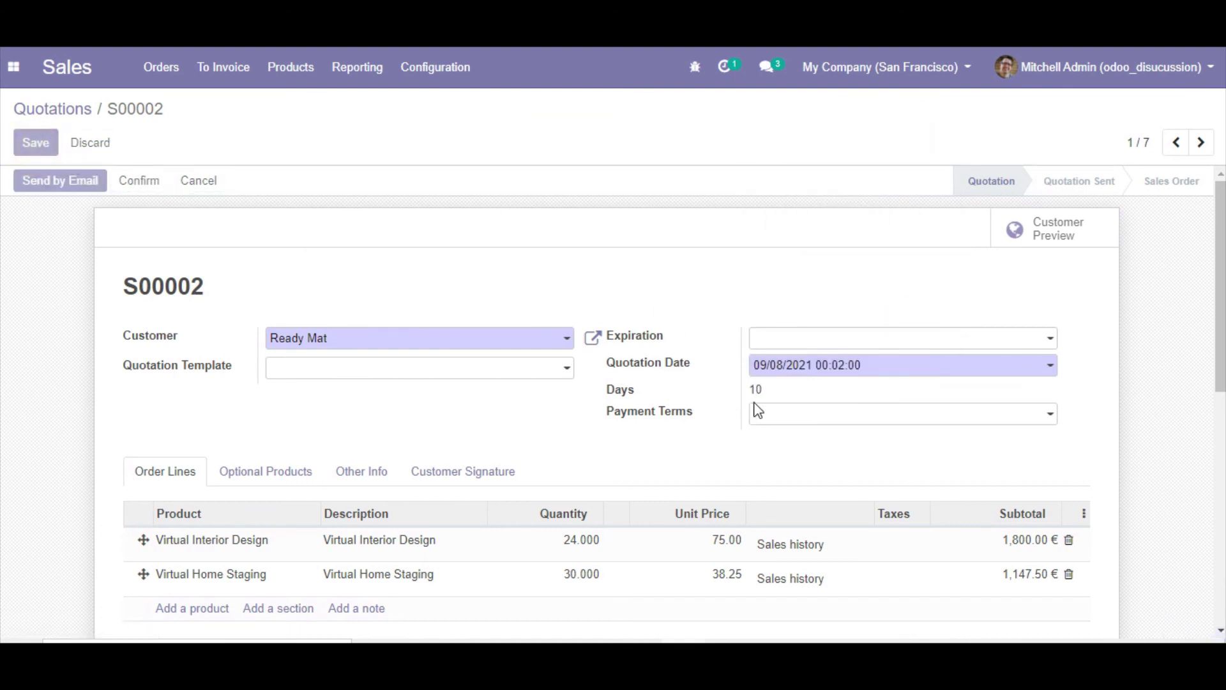
Filter the Quotations list with a custom condition where Days is equal to 0, and remove that filter again.
{"action": "left_click", "coordinate": [40, 108]}
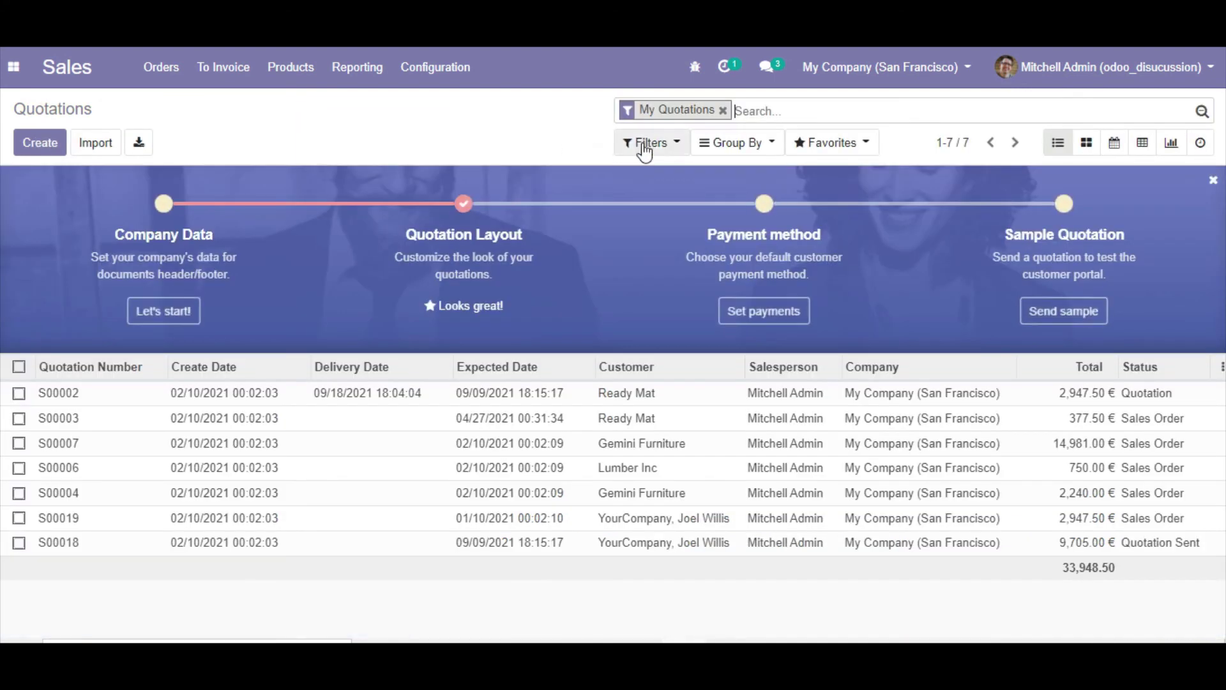
{"action": "left_click", "coordinate": [645, 144]}
{"action": "left_click", "coordinate": [670, 300]}
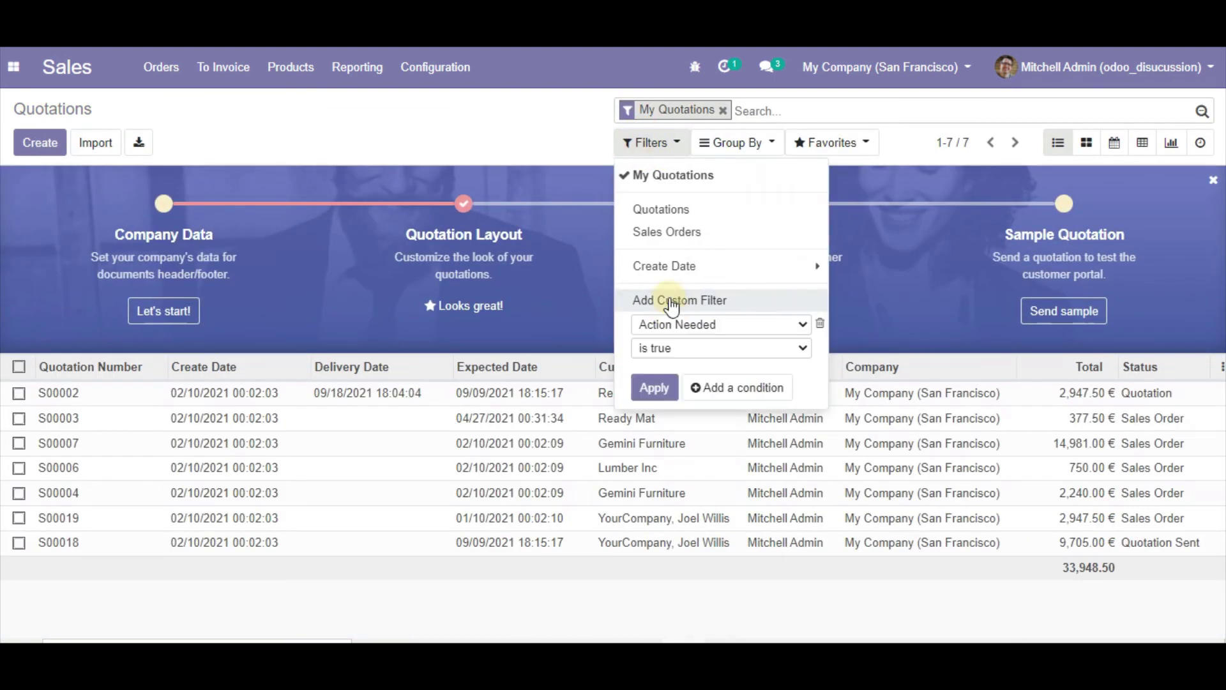
{"action": "left_click", "coordinate": [678, 320]}
{"action": "key", "text": "d"}
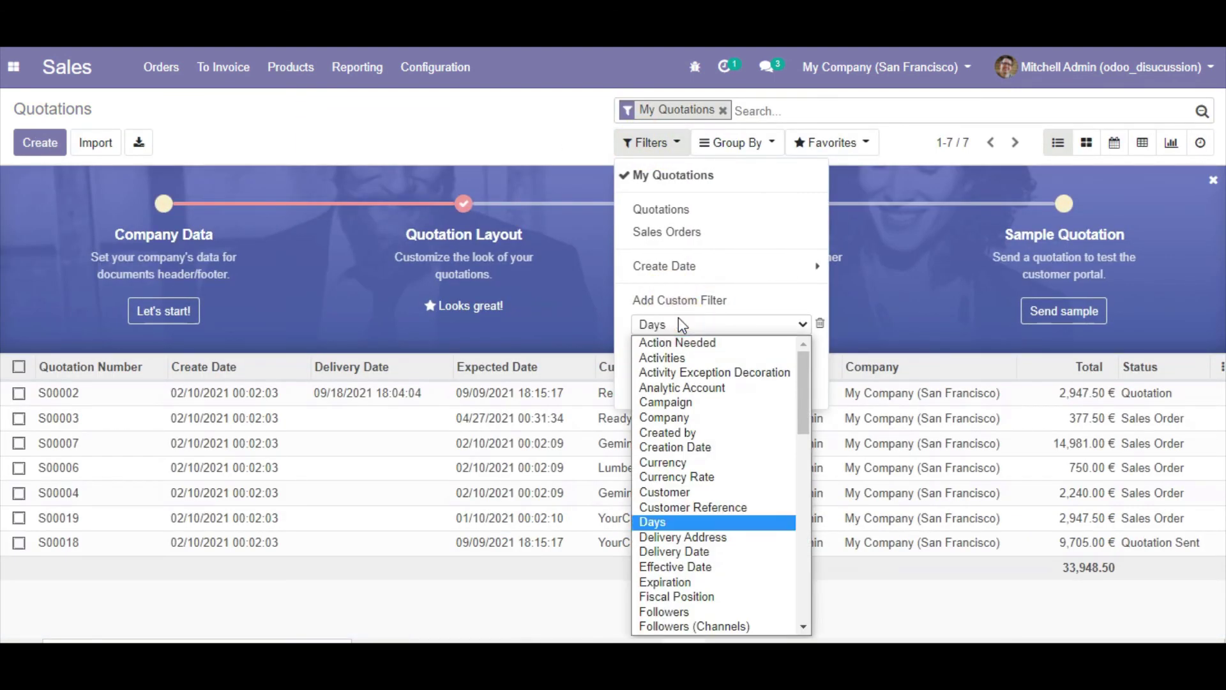
{"action": "key", "text": "Return"}
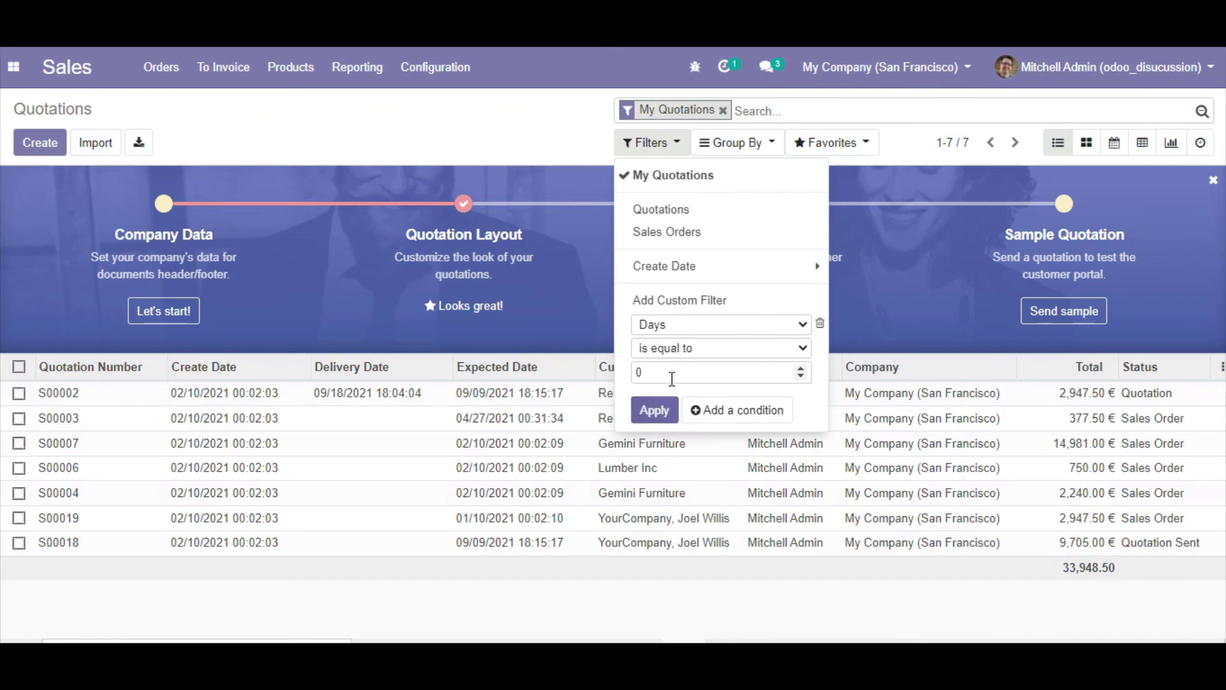
{"action": "left_click", "coordinate": [656, 412]}
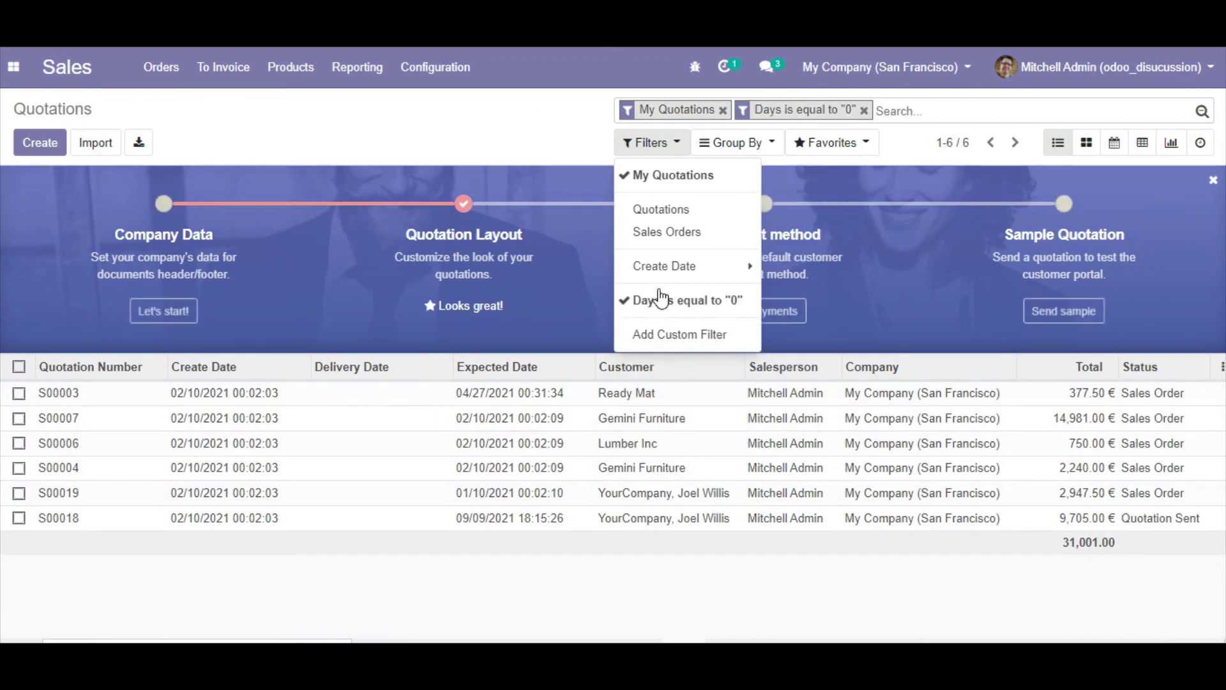
{"action": "left_click", "coordinate": [661, 295]}
Group the Quotations list by a custom Days group, and remove the grouping again.
{"action": "left_click", "coordinate": [738, 142]}
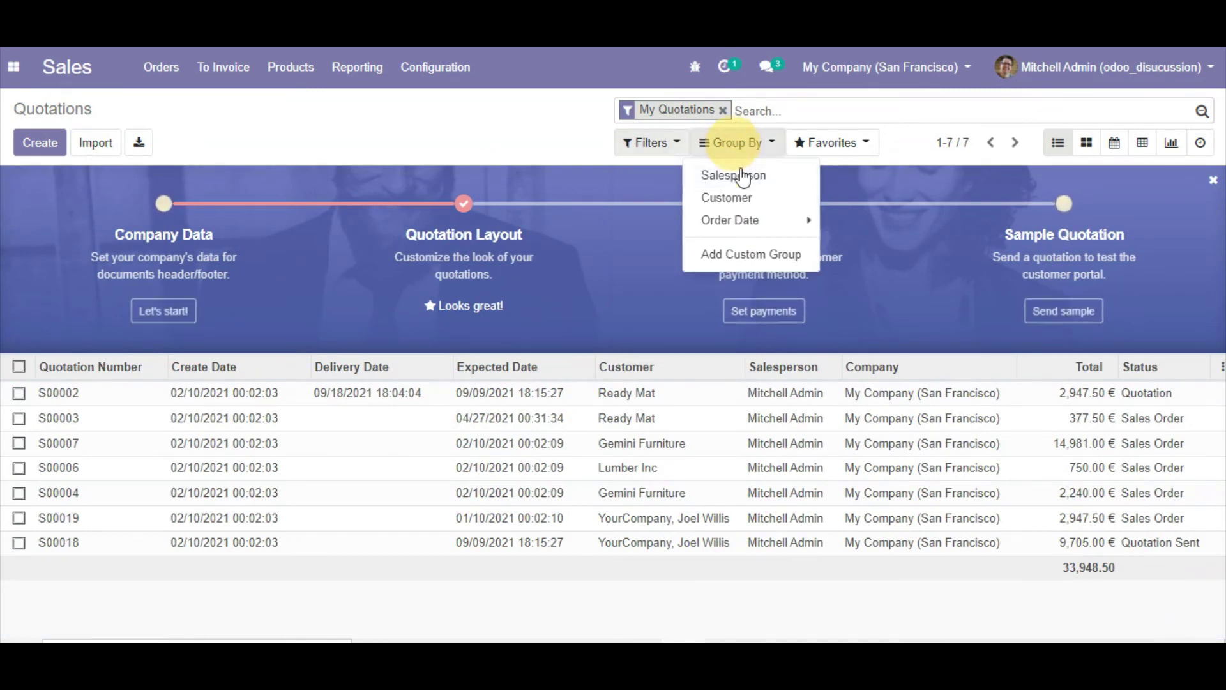
{"action": "left_click", "coordinate": [752, 252]}
{"action": "left_click", "coordinate": [752, 279]}
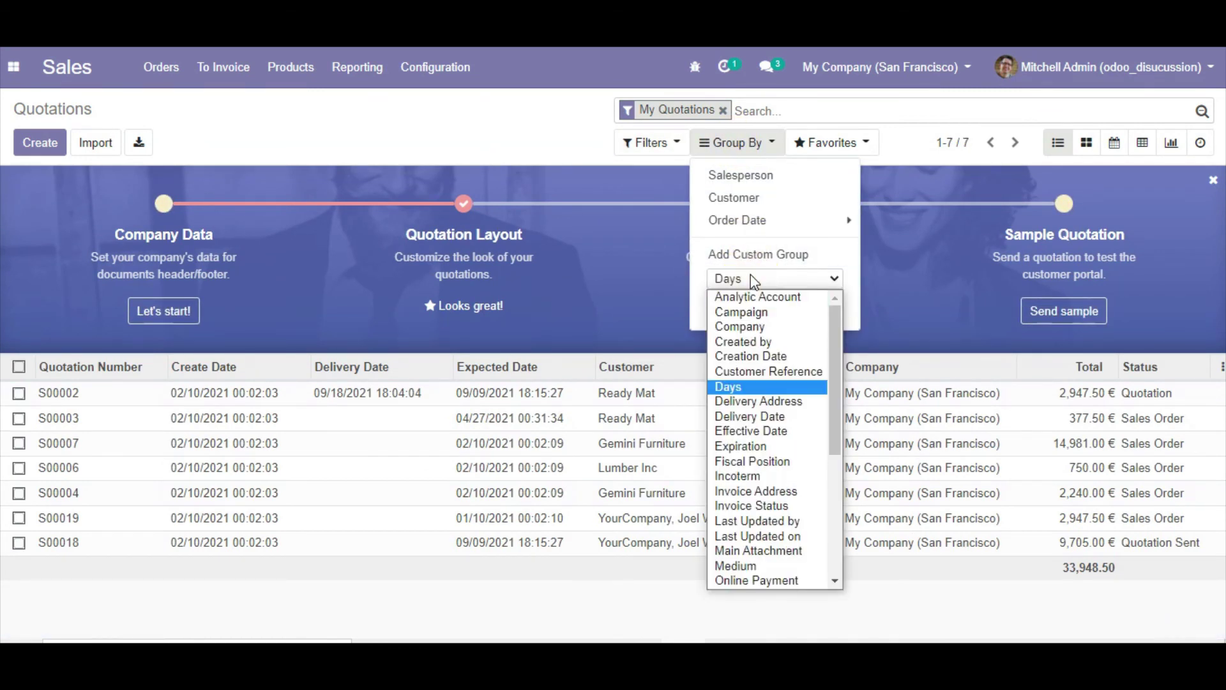
{"action": "left_click", "coordinate": [746, 388]}
{"action": "left_click", "coordinate": [734, 309]}
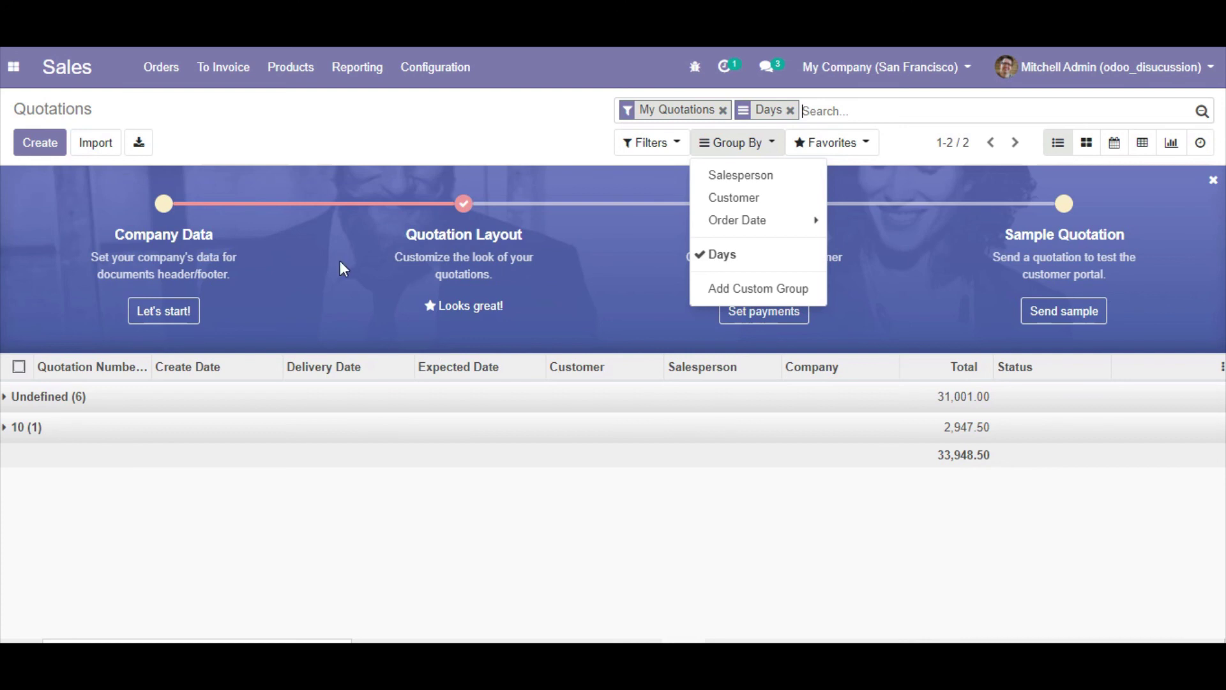
{"action": "left_click", "coordinate": [728, 254]}
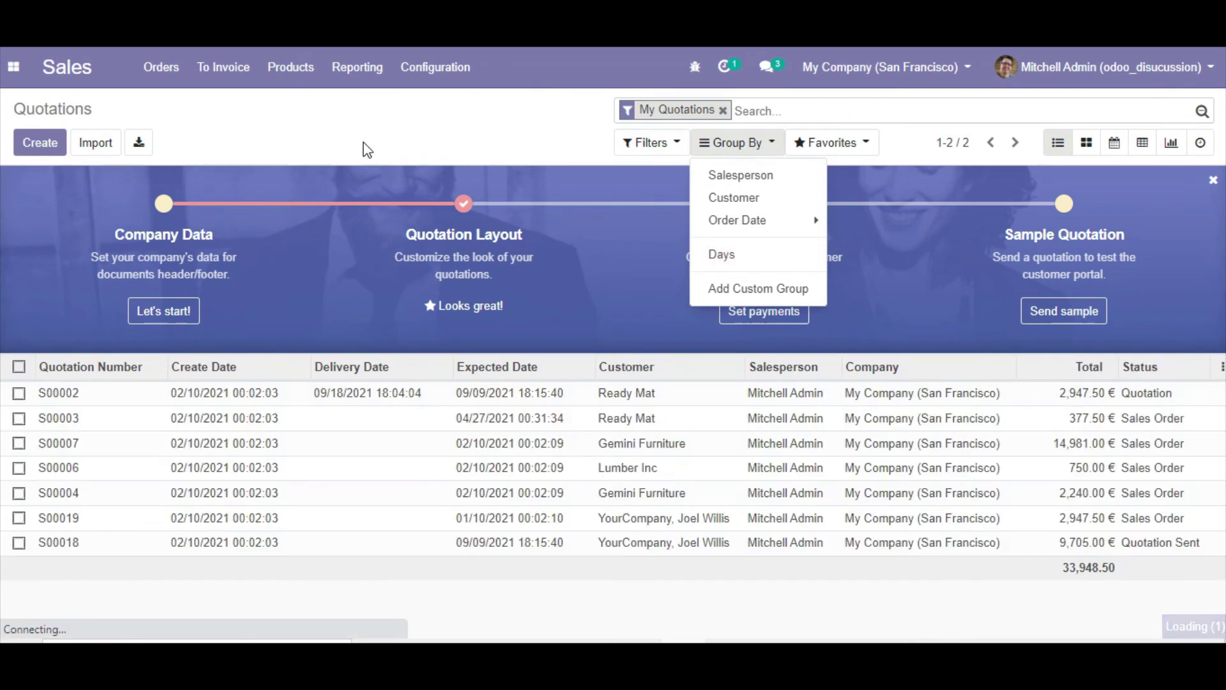